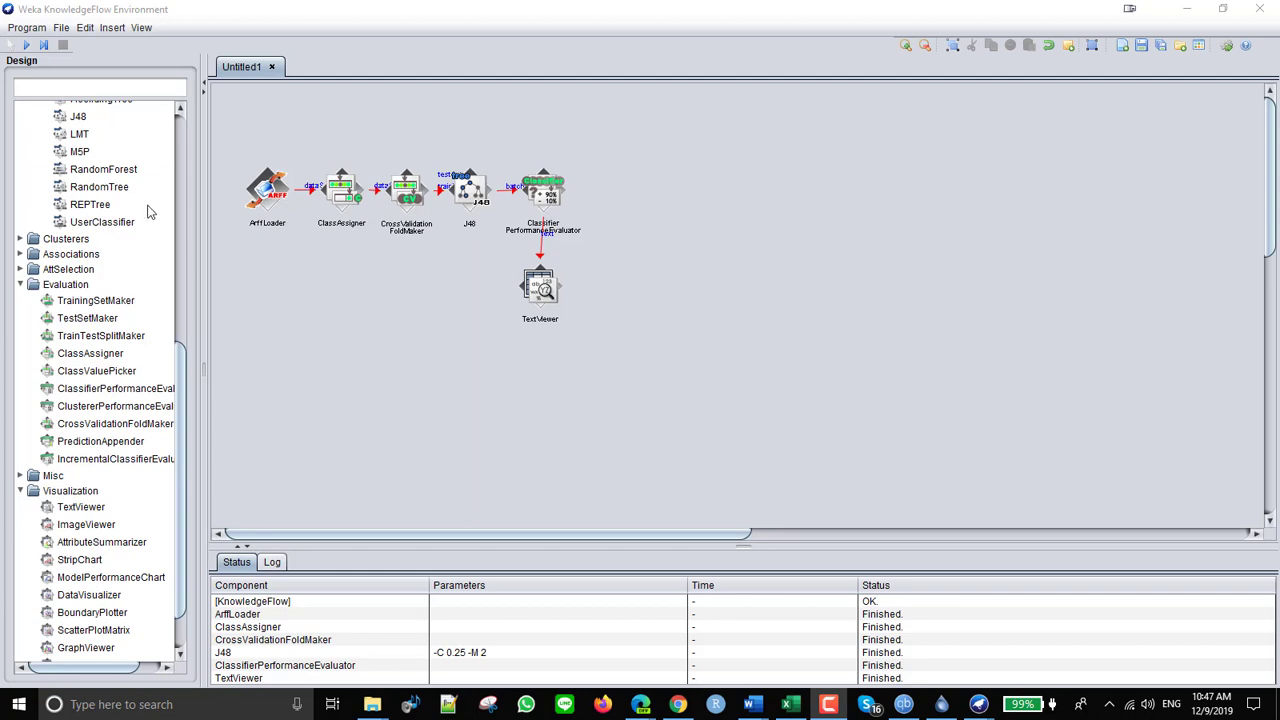
{"action": "scroll", "coordinate": [180, 217], "scroll_direction": "up", "scroll_amount": 10}
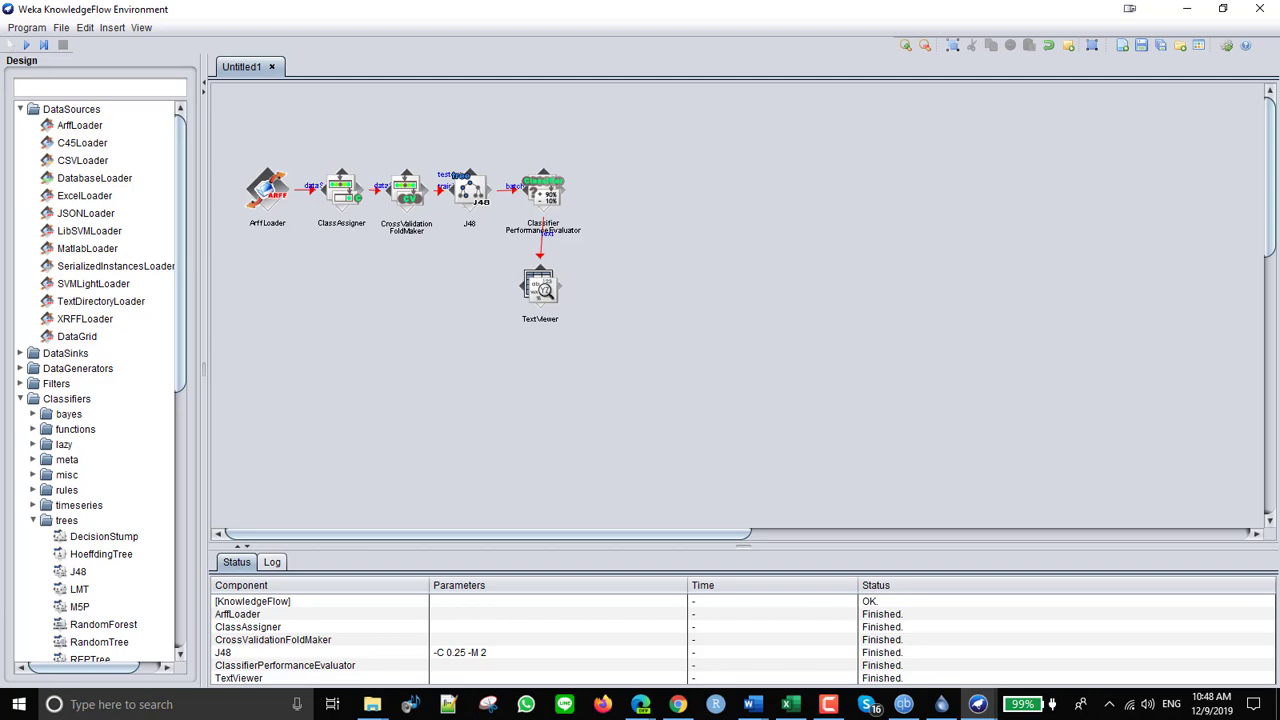
{"action": "key", "text": "F10"}
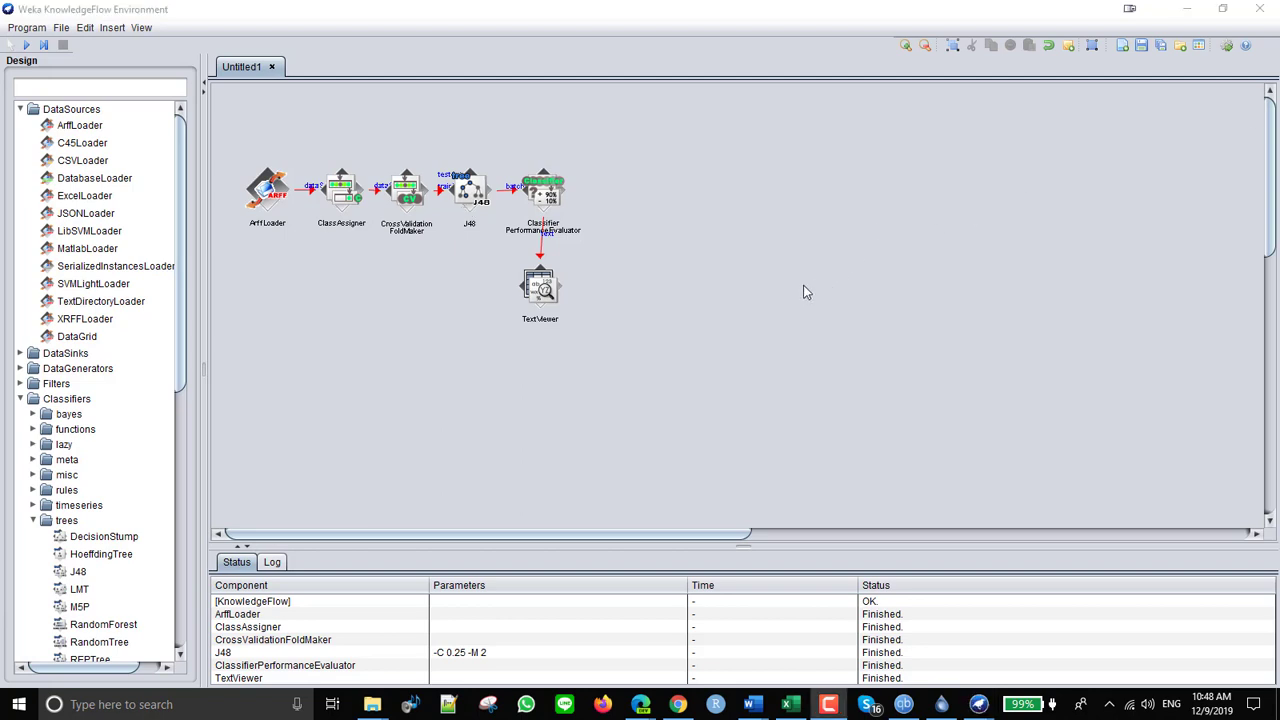
{"action": "mouse_move", "coordinate": [978, 704]}
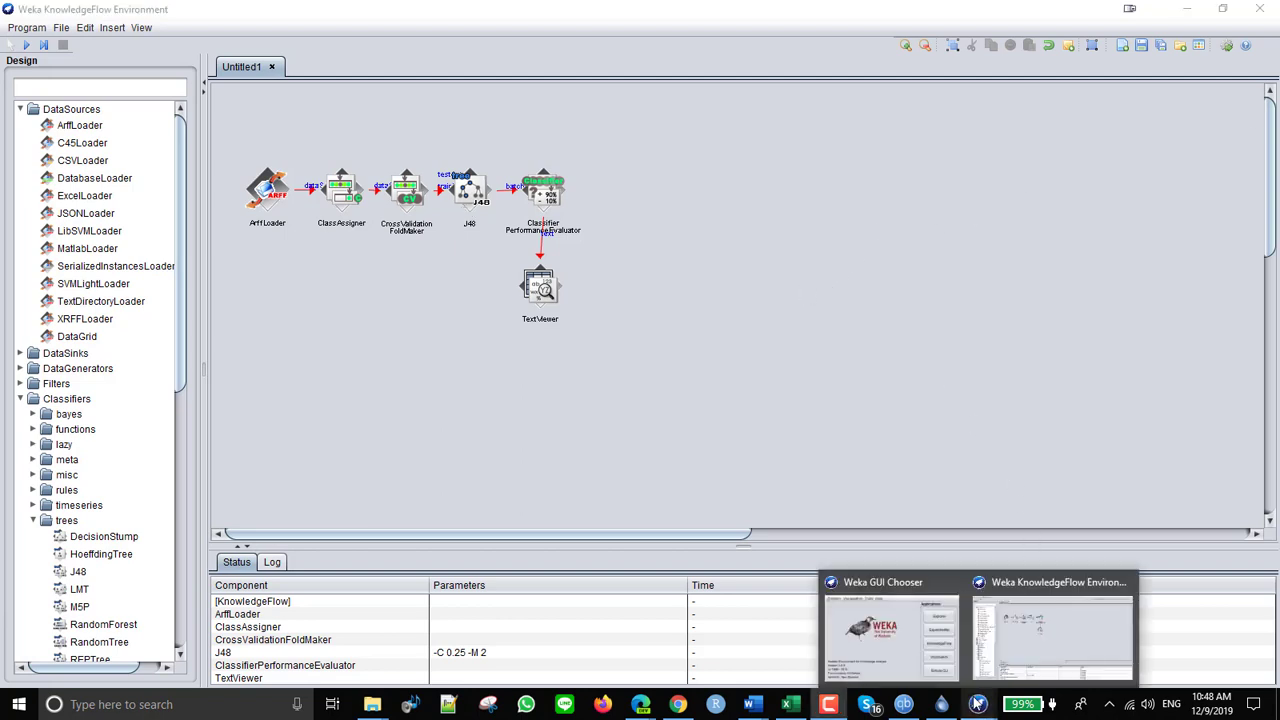
{"action": "left_click", "coordinate": [934, 665]}
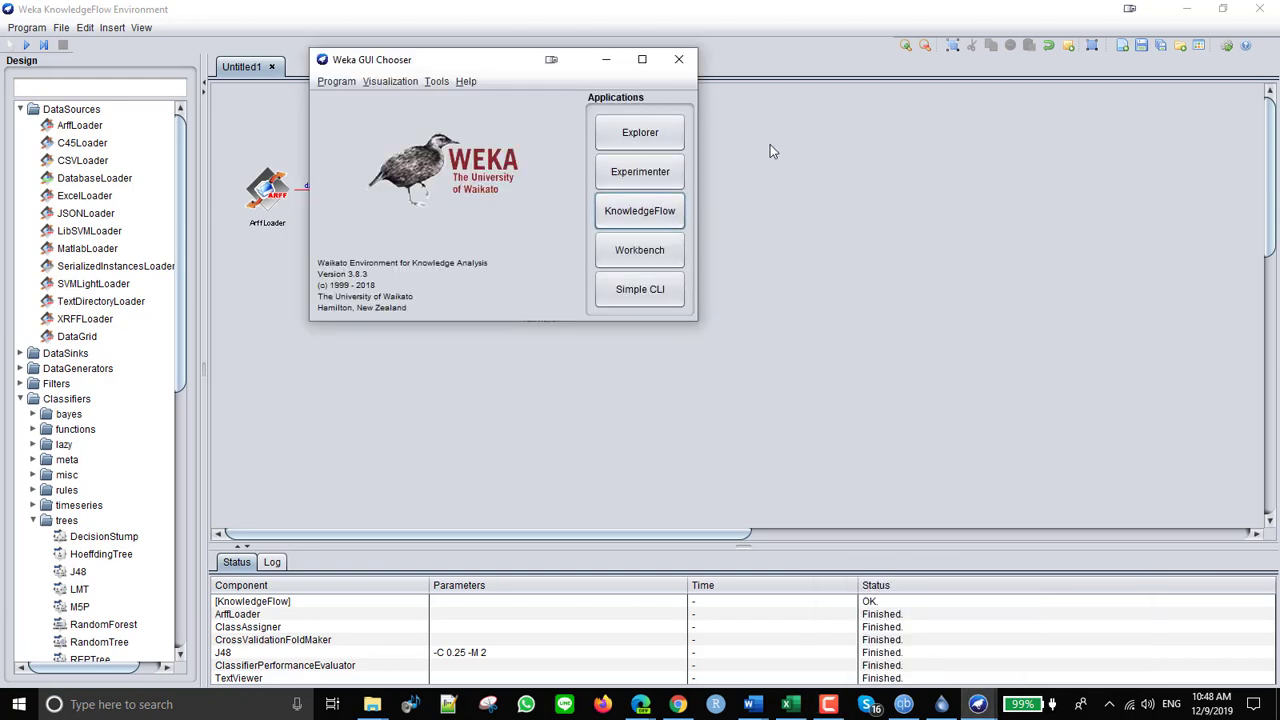
{"action": "left_click", "coordinate": [766, 56]}
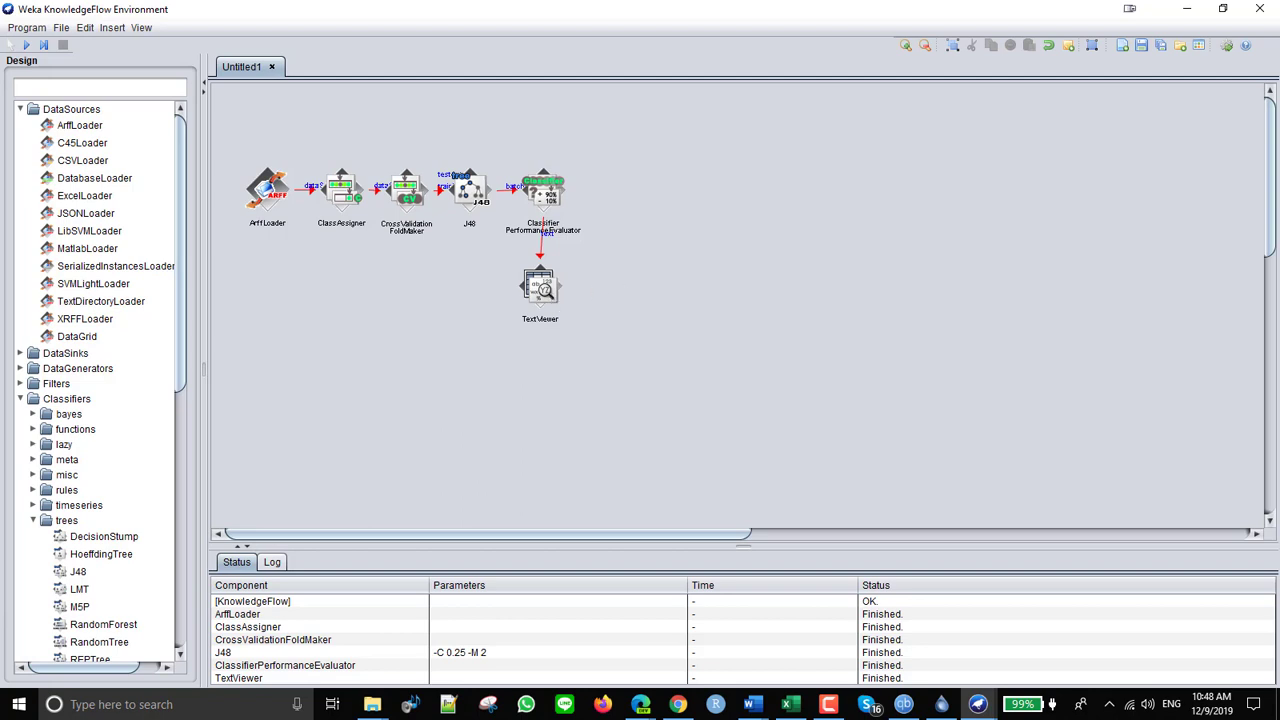
{"action": "key", "text": "F10"}
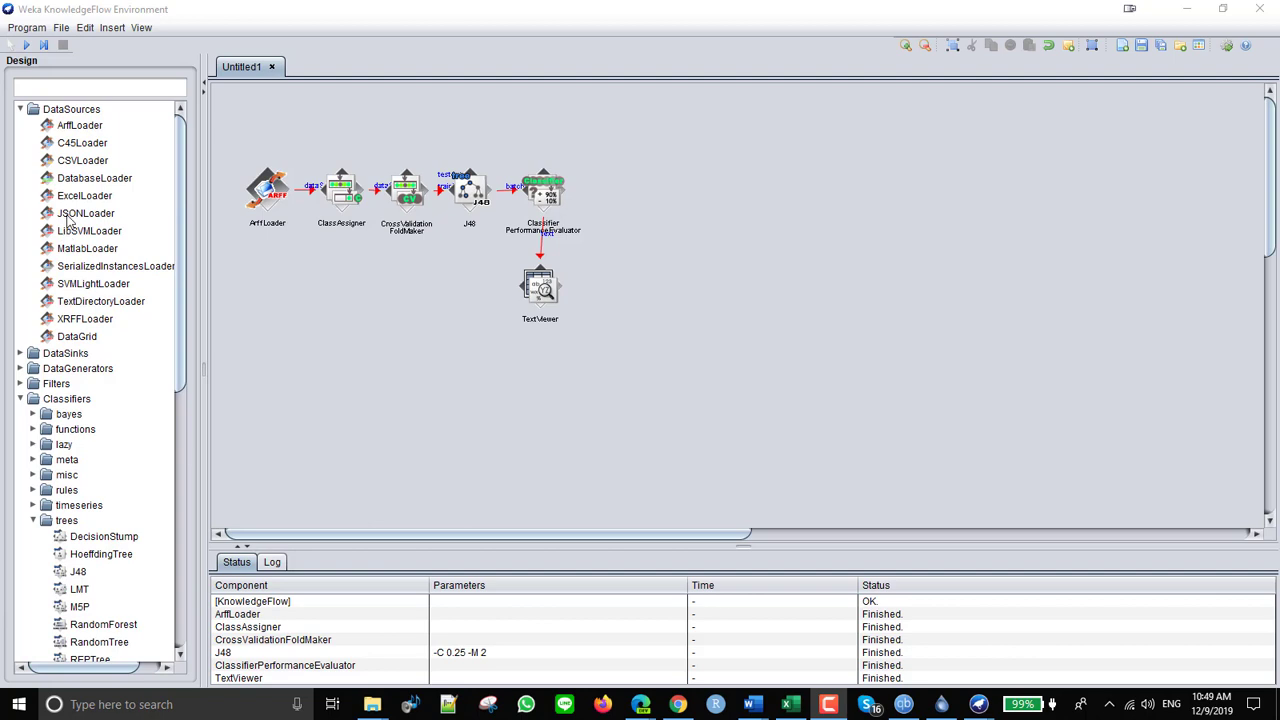
{"action": "left_click", "coordinate": [23, 357]}
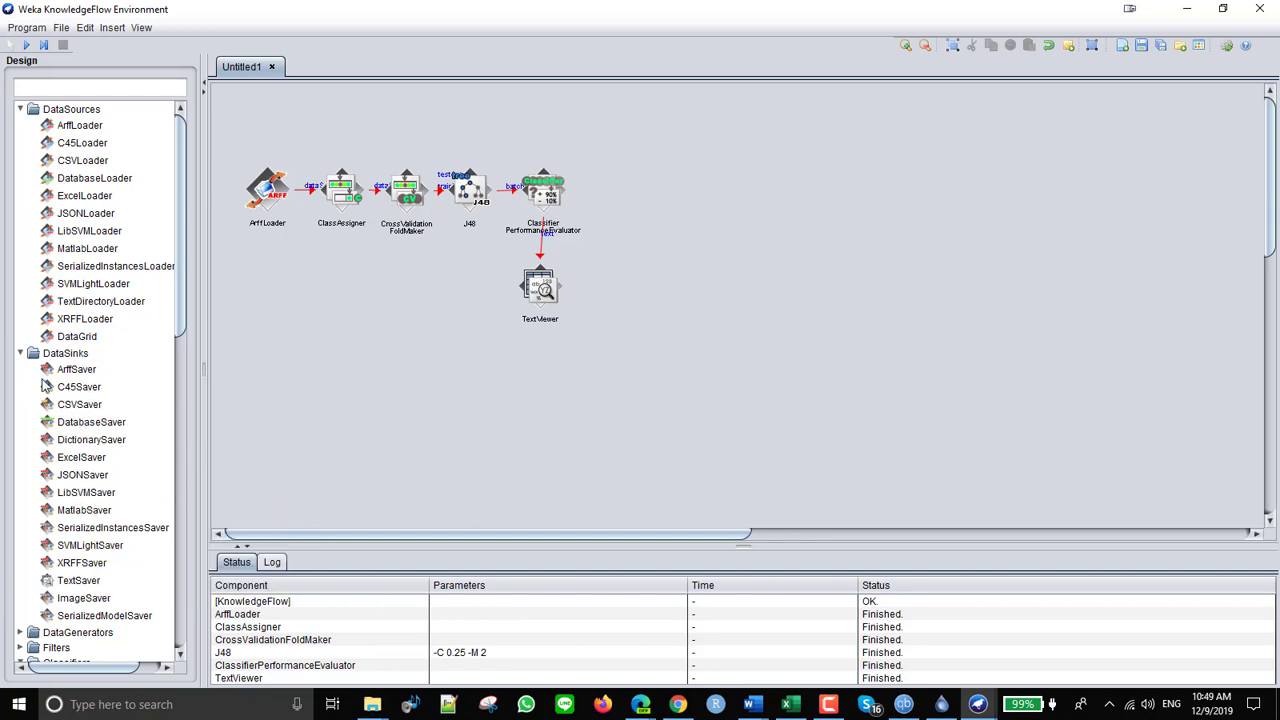
{"action": "left_click", "coordinate": [21, 355]}
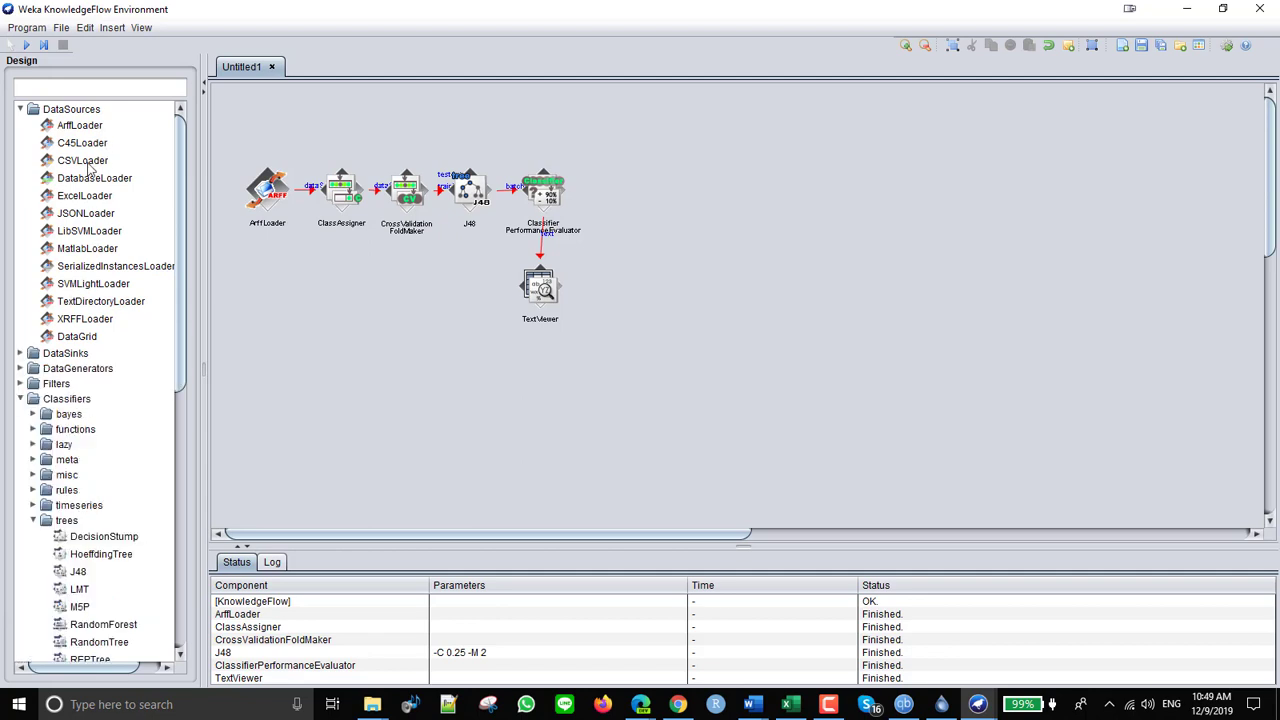
Add a second ArffLoader to the canvas, below the first ArffLoader of the existing flow
{"action": "mouse_move", "coordinate": [85, 170]}
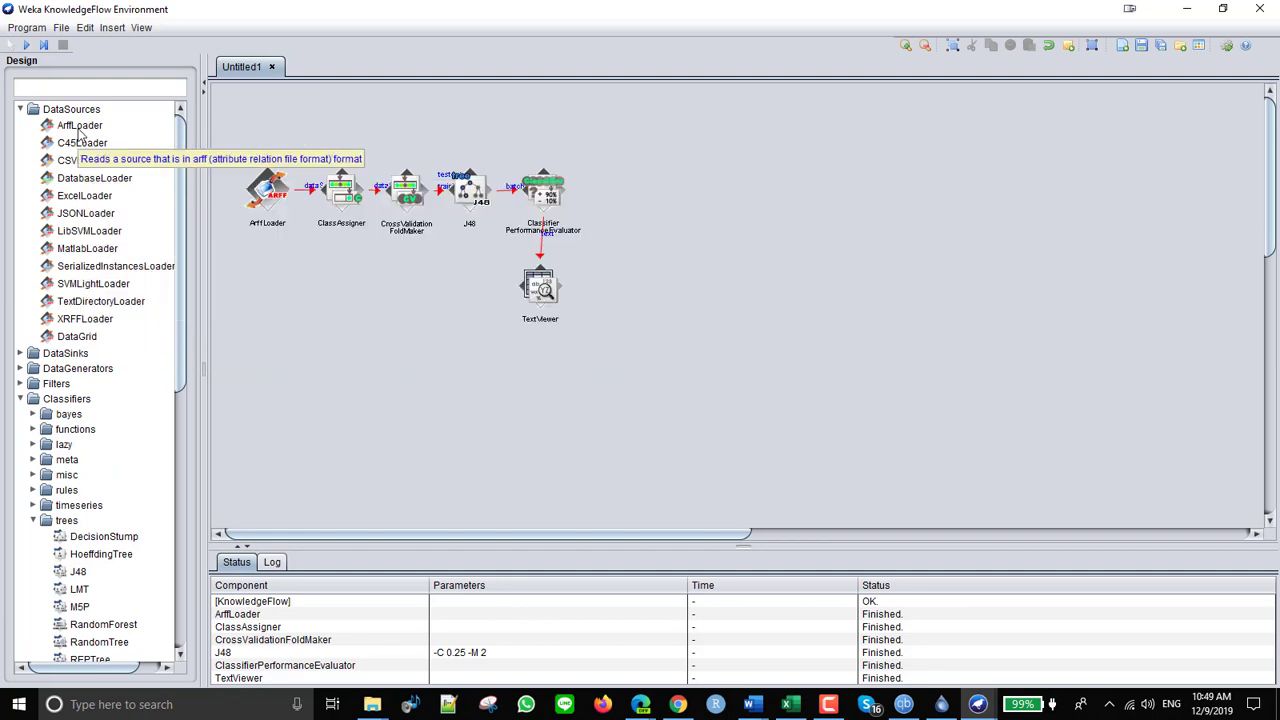
{"action": "left_click", "coordinate": [79, 128]}
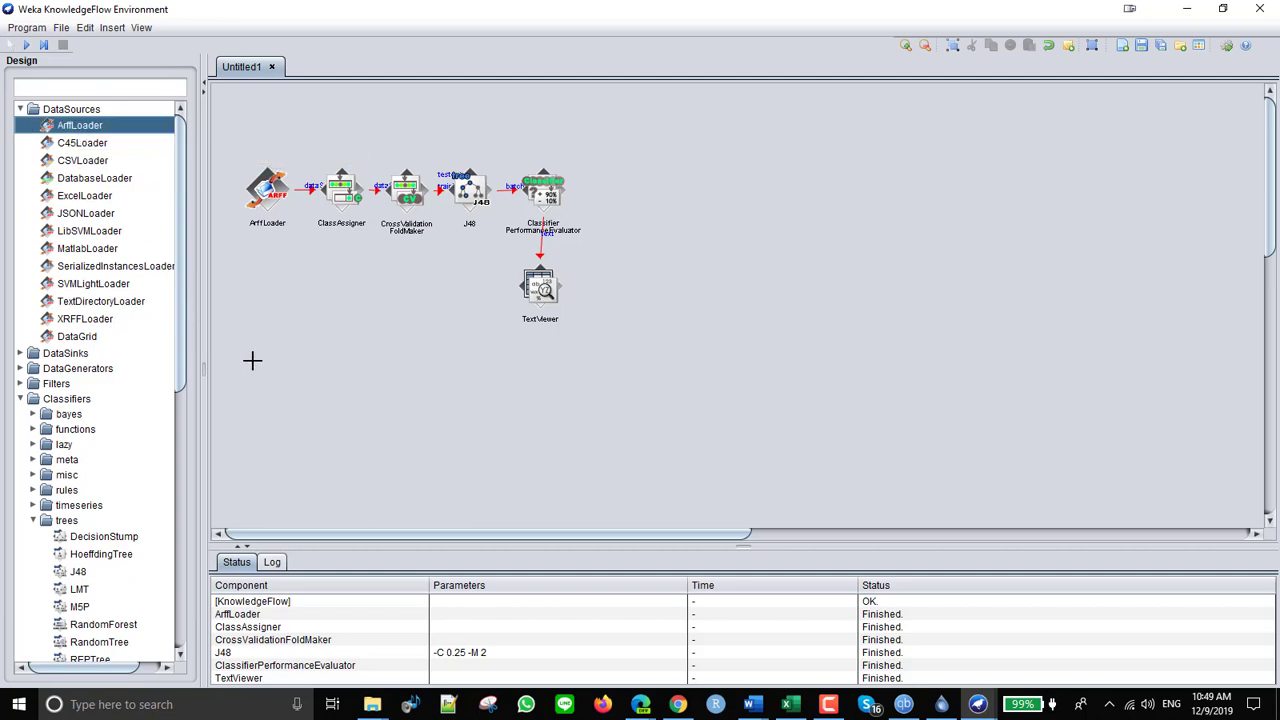
{"action": "left_click", "coordinate": [281, 387]}
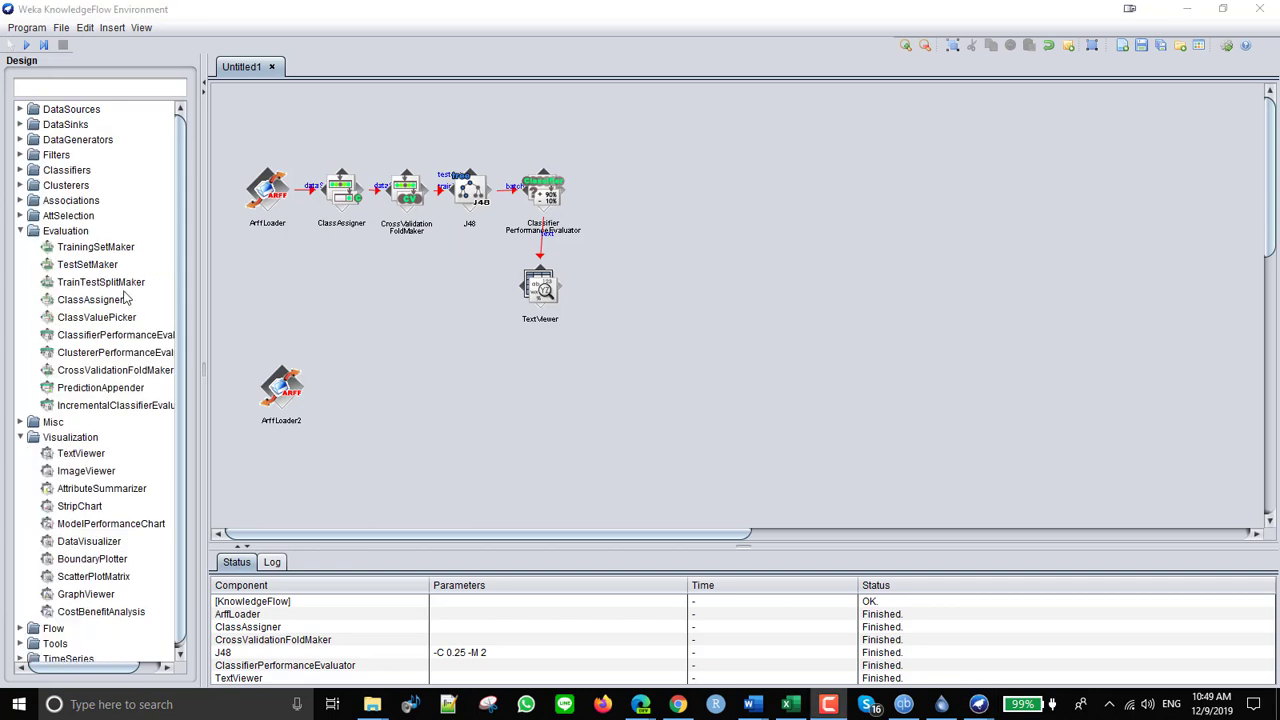
Add a ClassAssigner beside ArffLoader2 and connect ArffLoader2 to it with a dataSet connection
{"action": "left_click", "coordinate": [103, 301]}
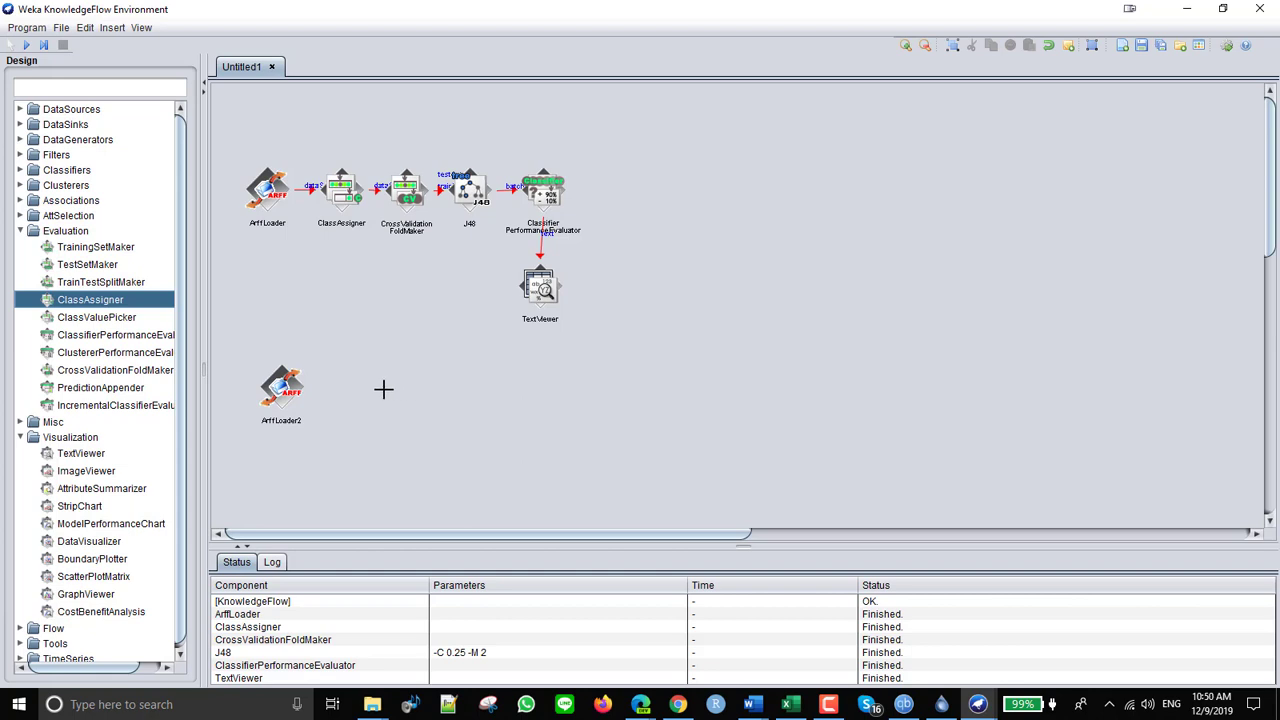
{"action": "left_click", "coordinate": [383, 388]}
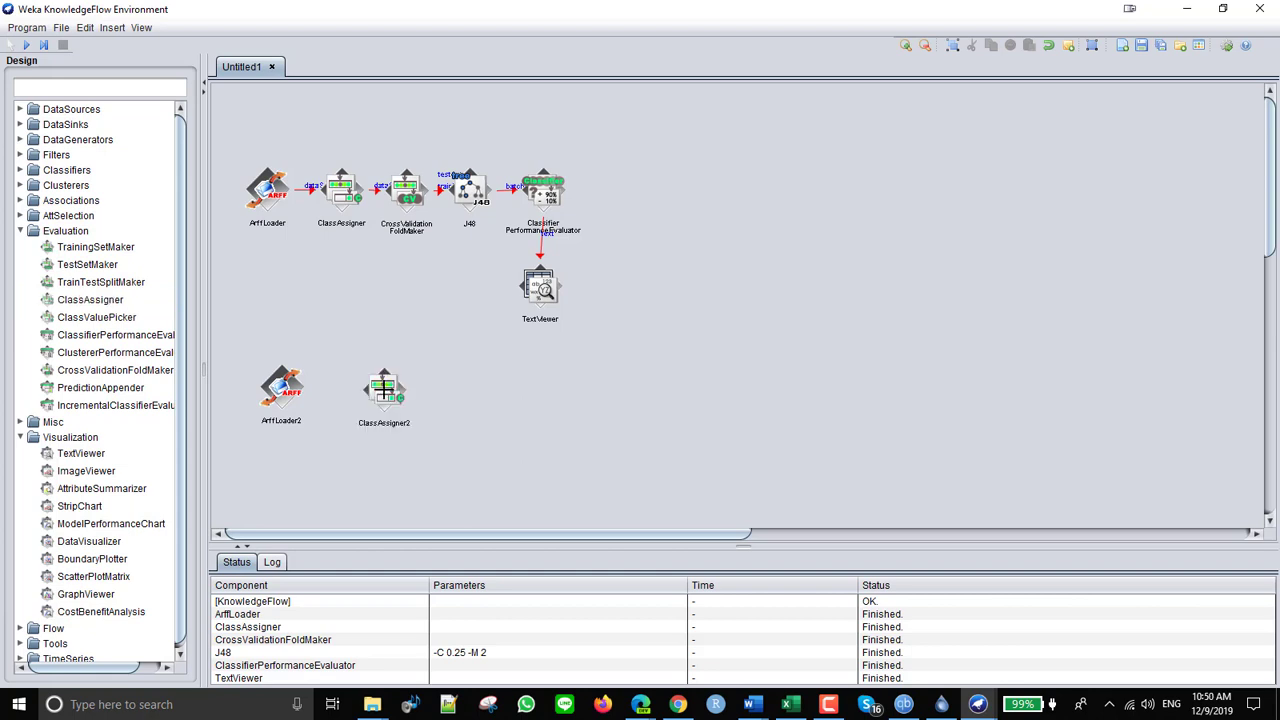
{"action": "right_click", "coordinate": [289, 389]}
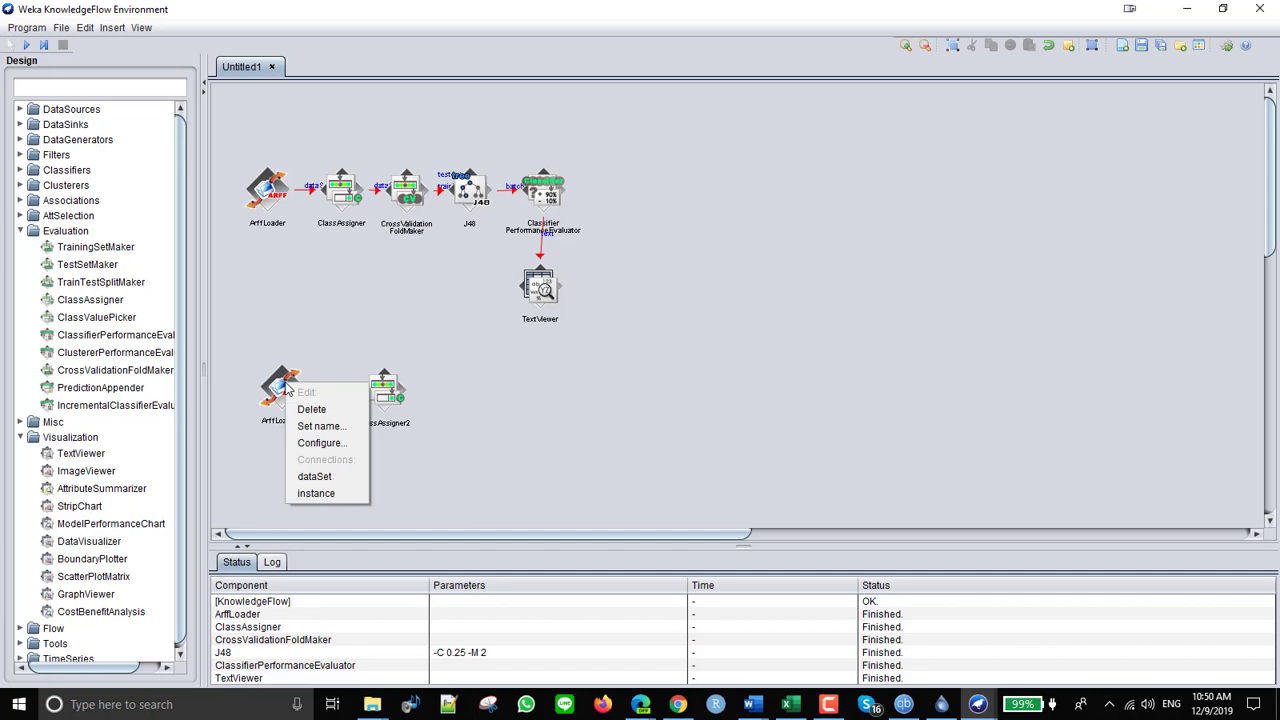
{"action": "left_click", "coordinate": [333, 482]}
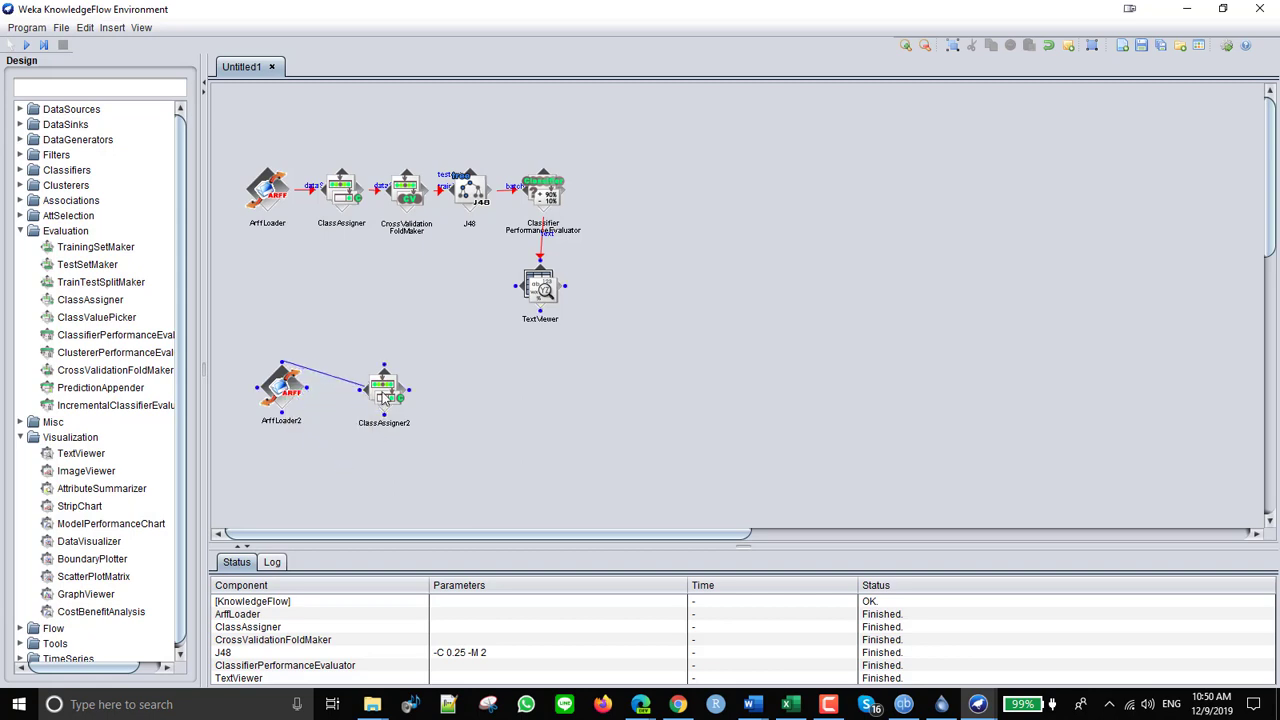
{"action": "left_click", "coordinate": [384, 398]}
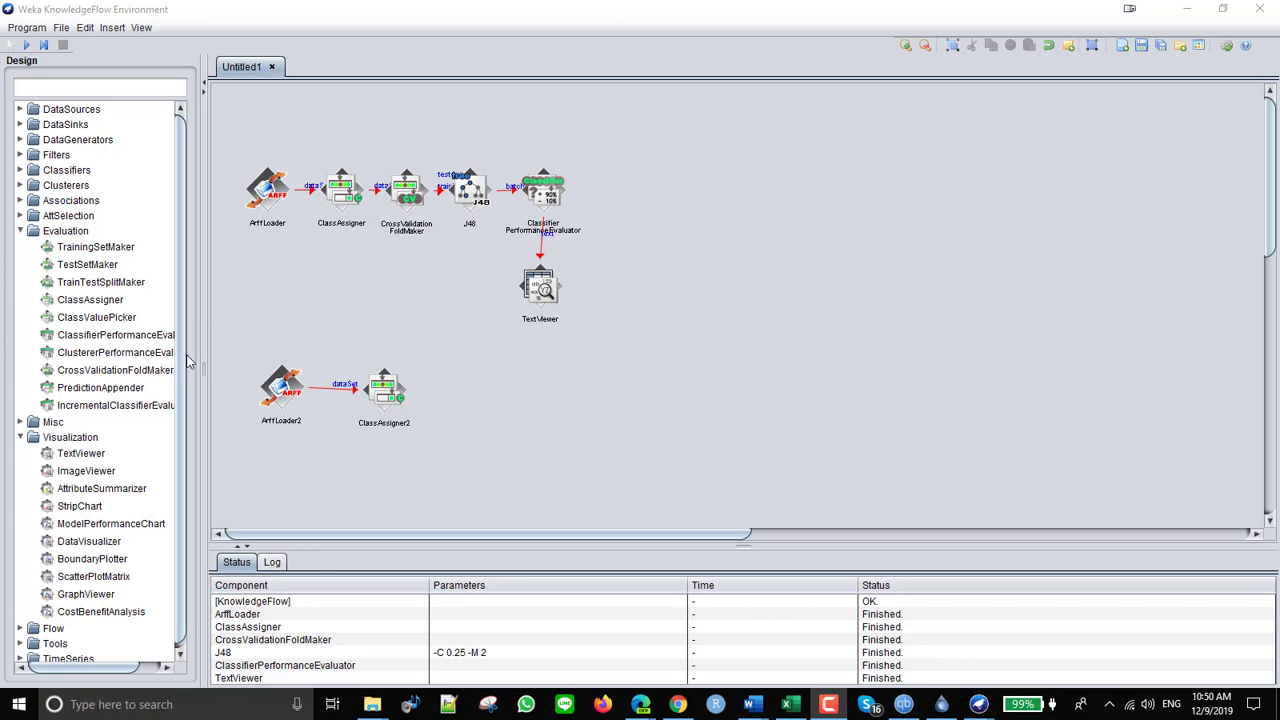
Add a CrossValidationFoldMaker to the right of ClassAssigner2 and link ClassAssigner2 to it with a dataSet connection
{"action": "left_click_drag", "start_coordinate": [203, 354], "coordinate": [248, 357]}
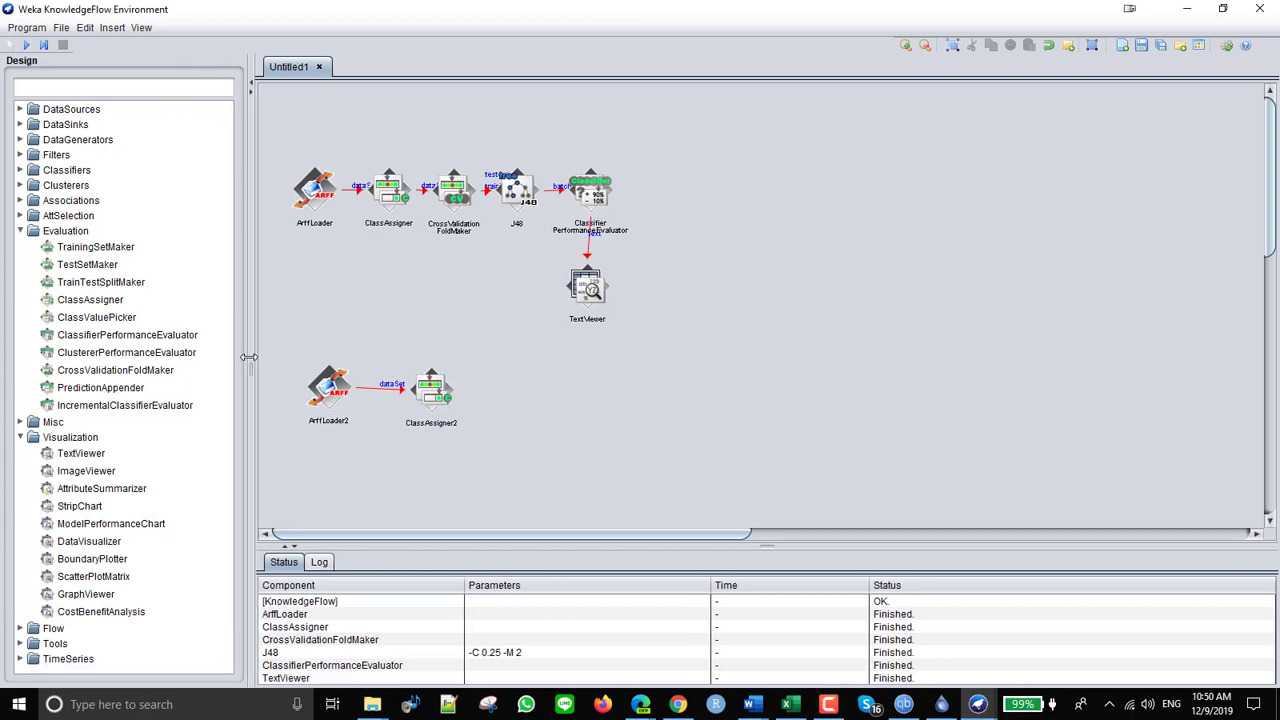
{"action": "left_click", "coordinate": [125, 372]}
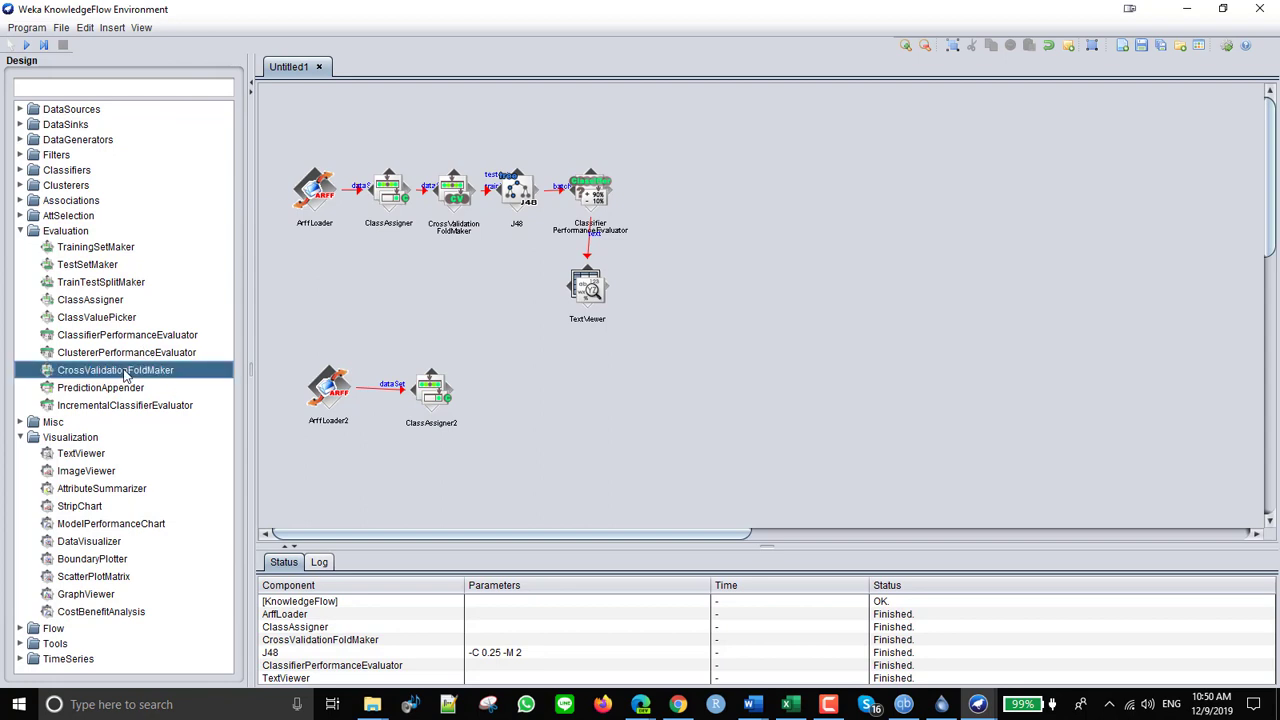
{"action": "left_click", "coordinate": [503, 389]}
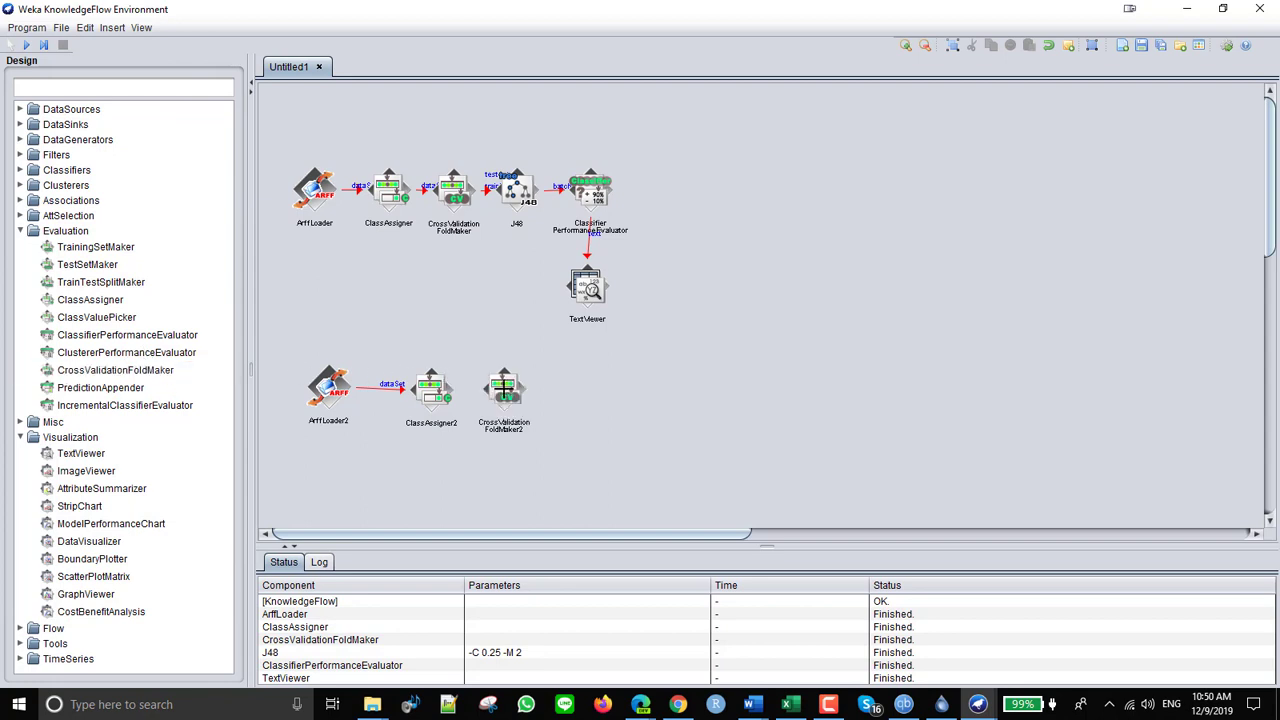
{"action": "right_click", "coordinate": [435, 397]}
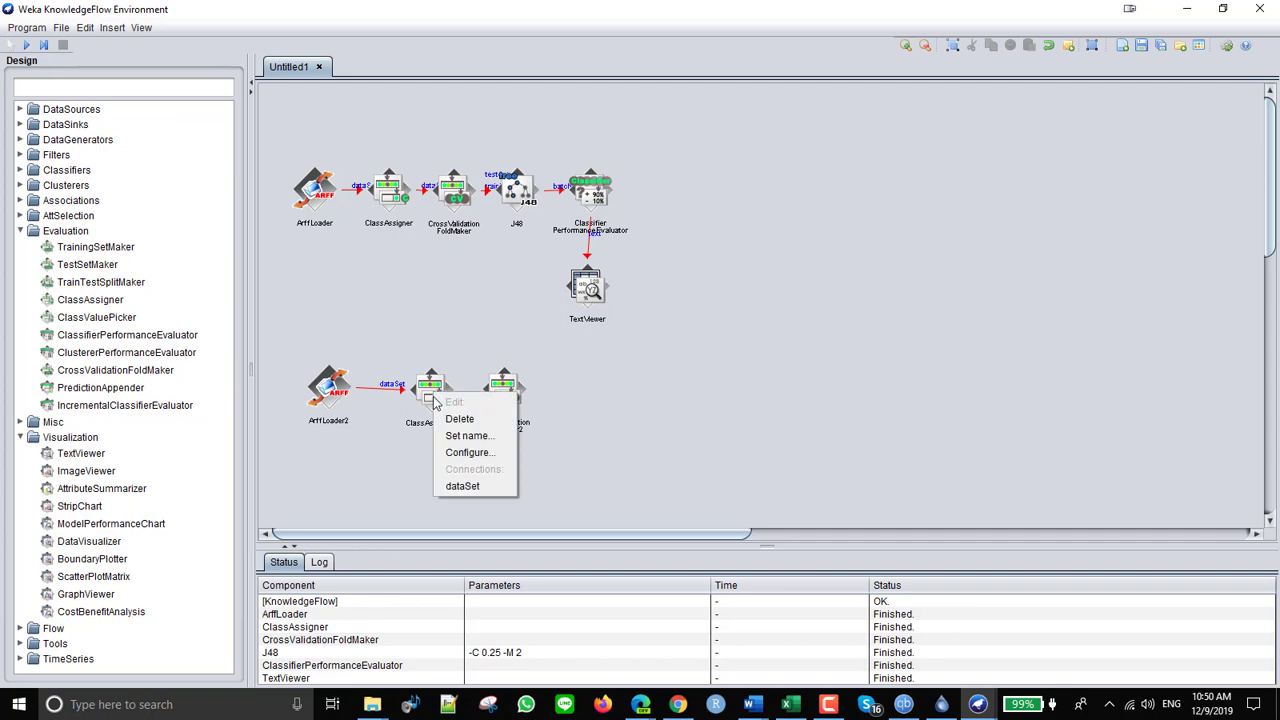
{"action": "left_click", "coordinate": [452, 487]}
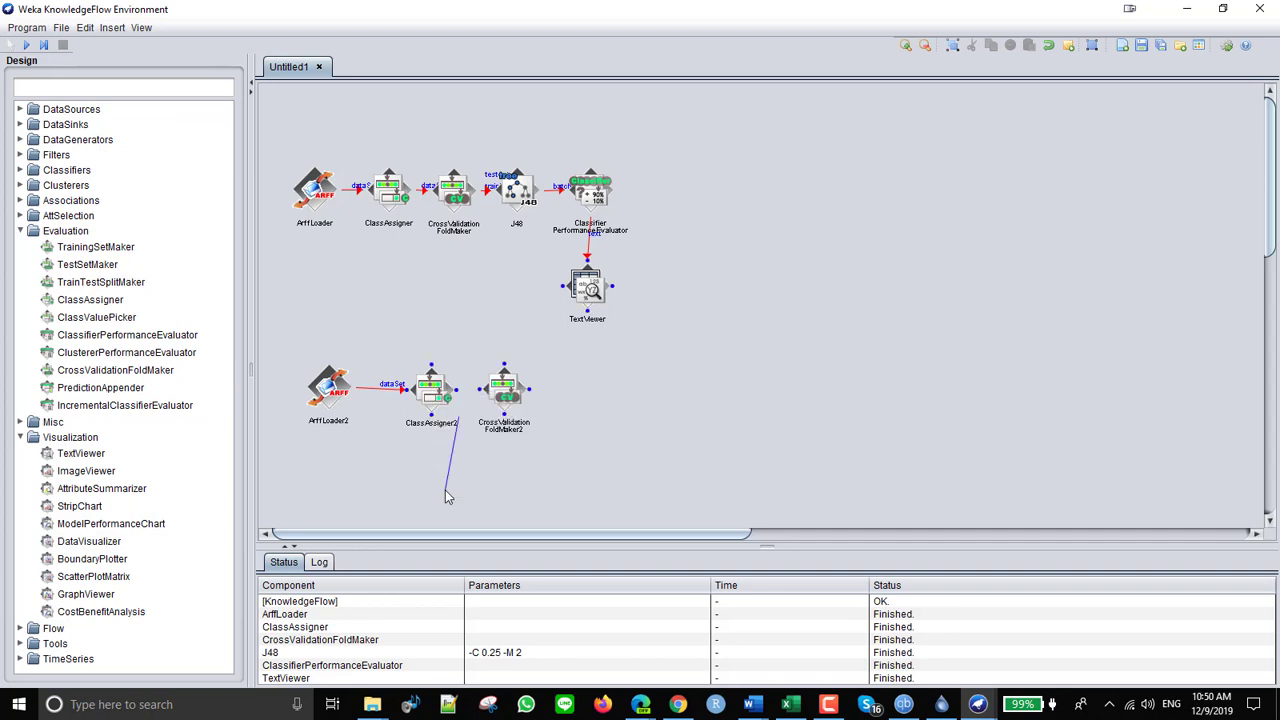
{"action": "left_click", "coordinate": [510, 392]}
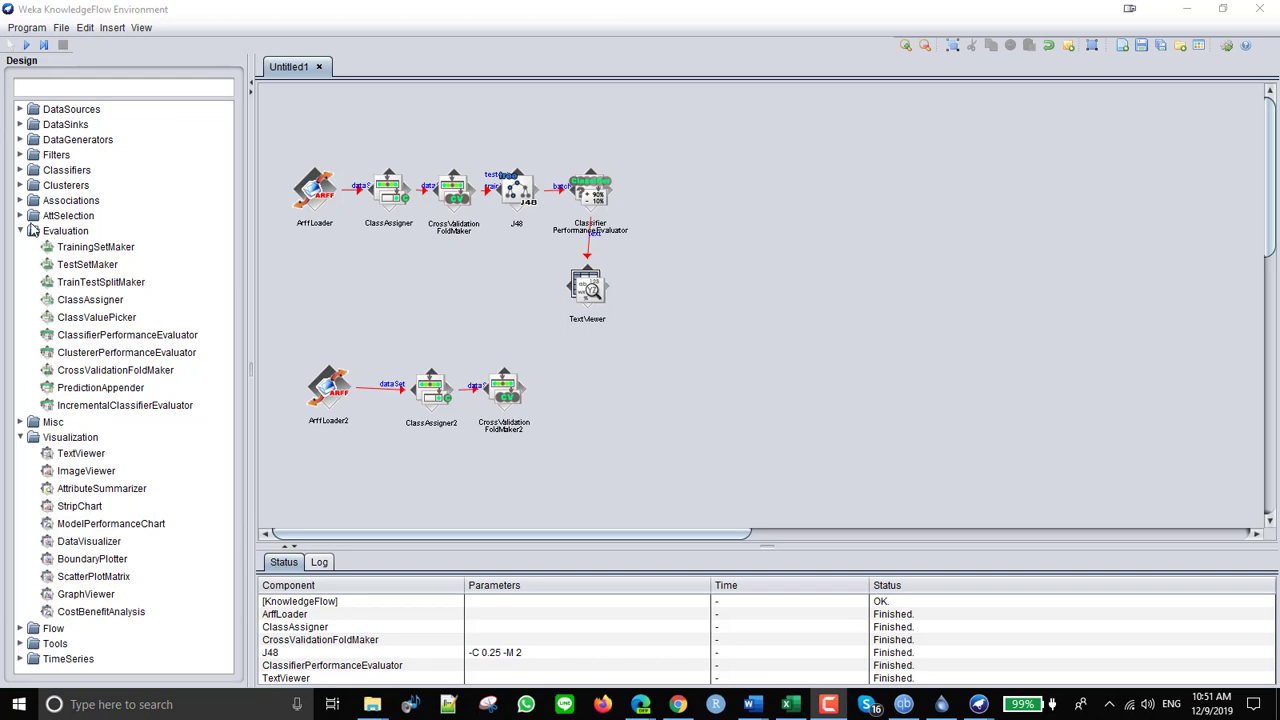
Add a J48 tree classifier to the right of CrossValidationFoldMaker2 in the lower flow
{"action": "left_click", "coordinate": [21, 171]}
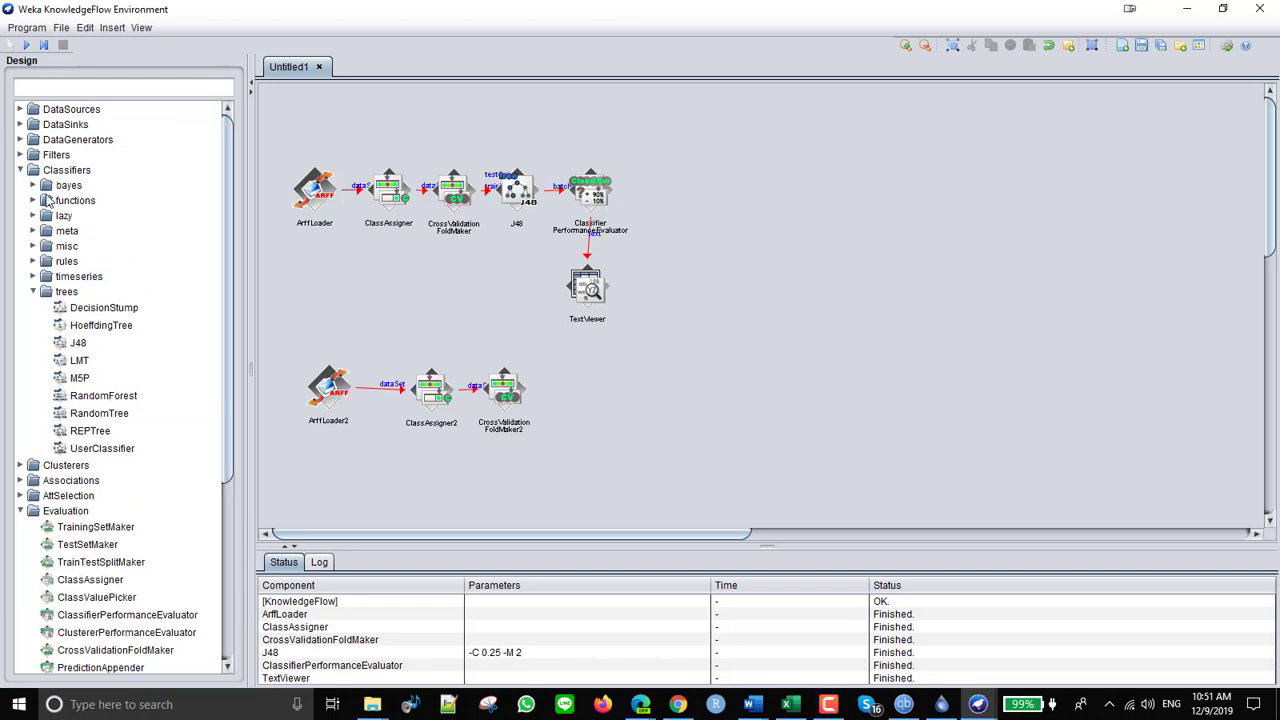
{"action": "left_click", "coordinate": [80, 345]}
{"action": "left_click", "coordinate": [588, 387]}
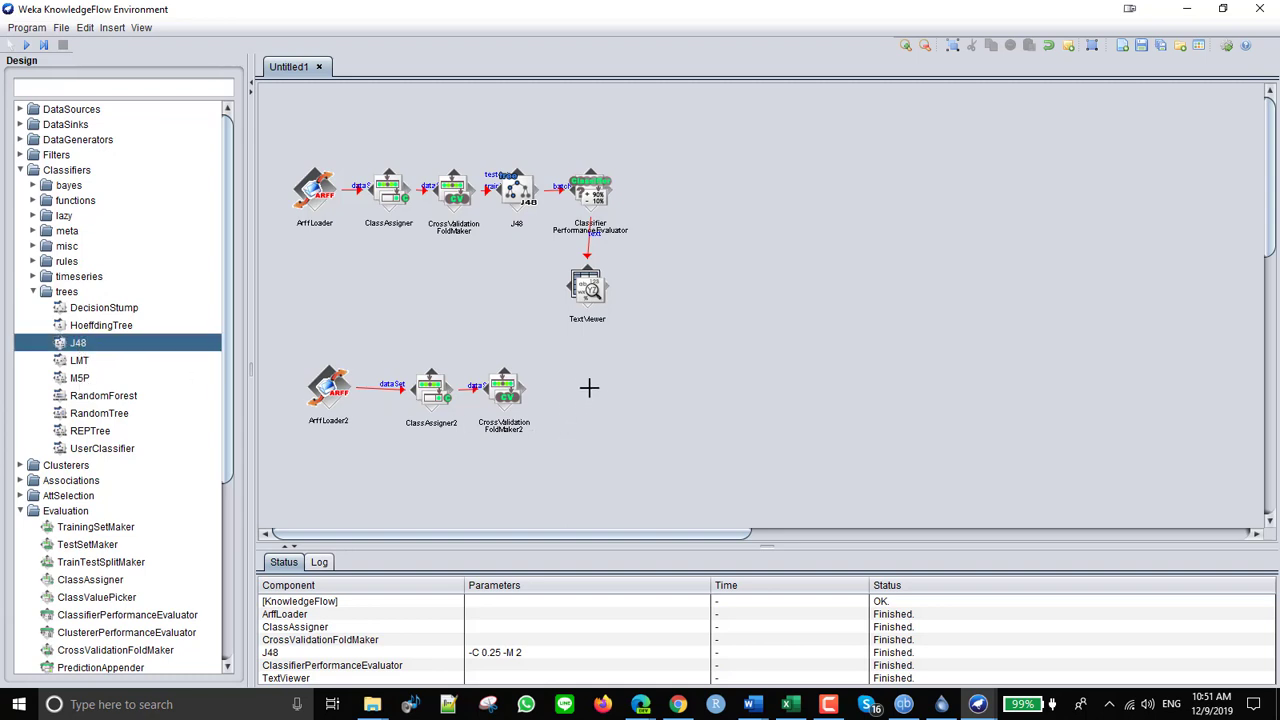
Connect CrossValidationFoldMaker2 to the new J48 classifier with both trainingSet and testSet connections
{"action": "right_click", "coordinate": [508, 392]}
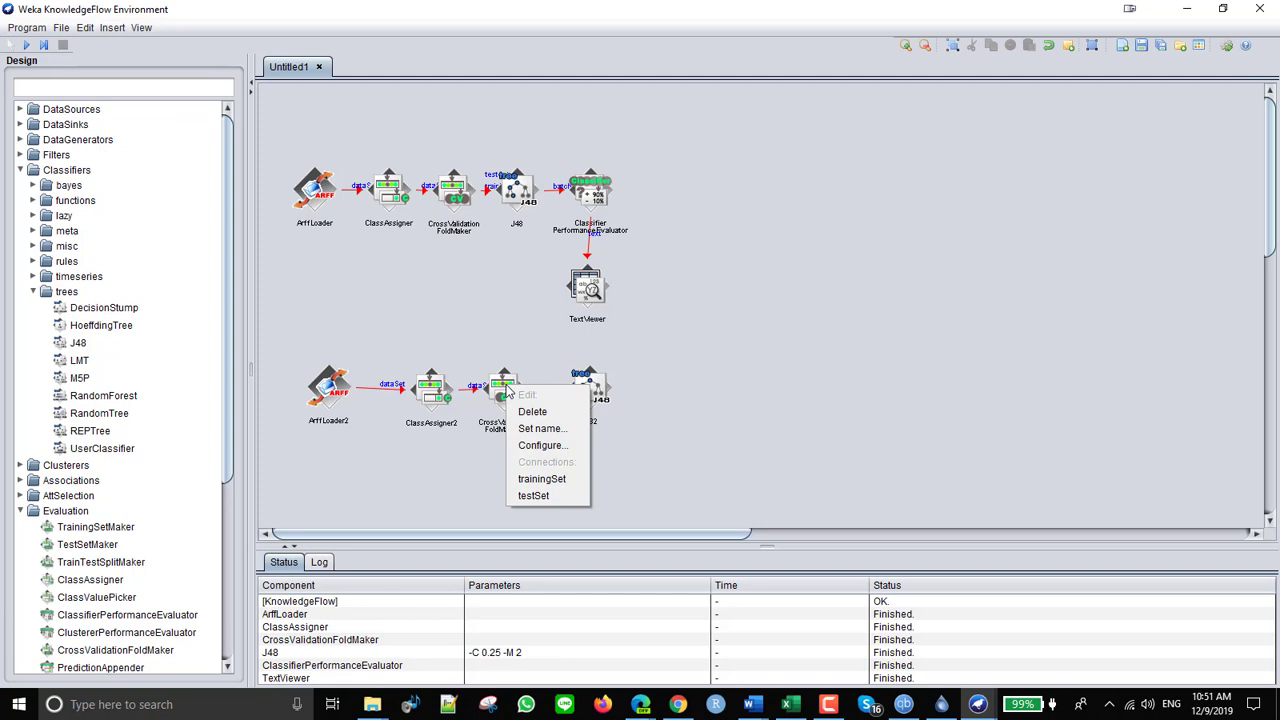
{"action": "left_click", "coordinate": [541, 479]}
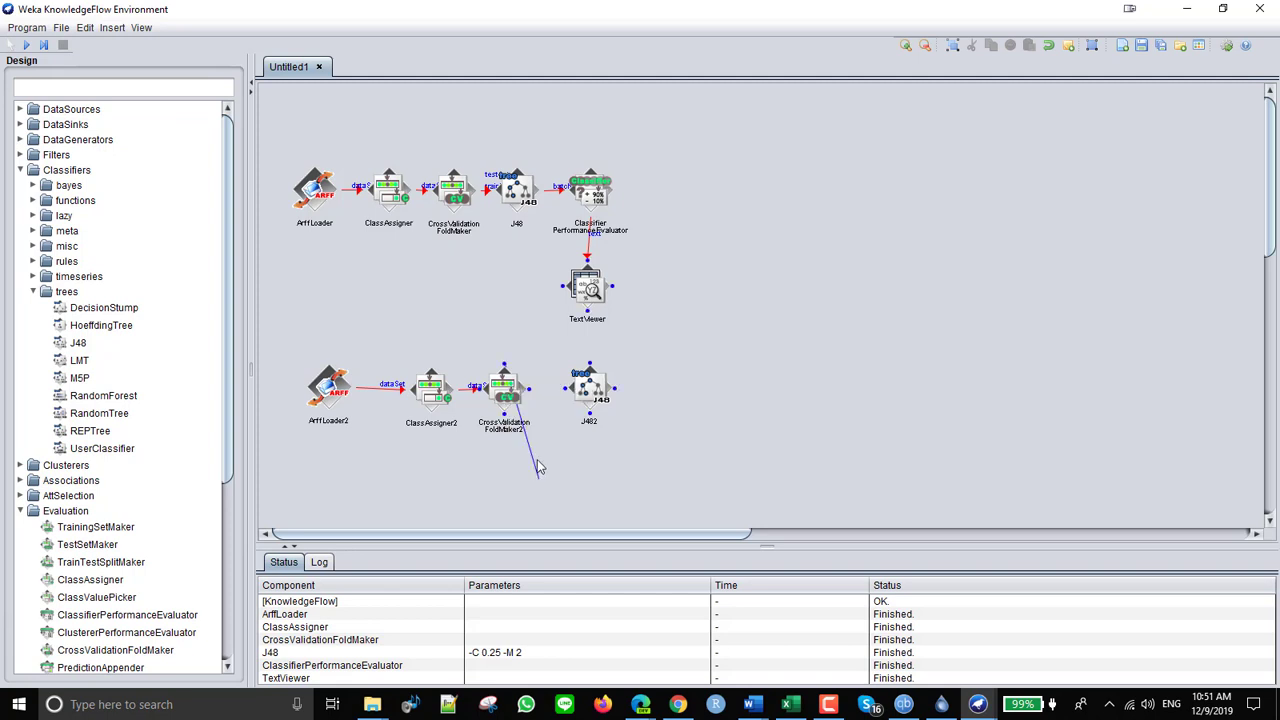
{"action": "left_click", "coordinate": [589, 388]}
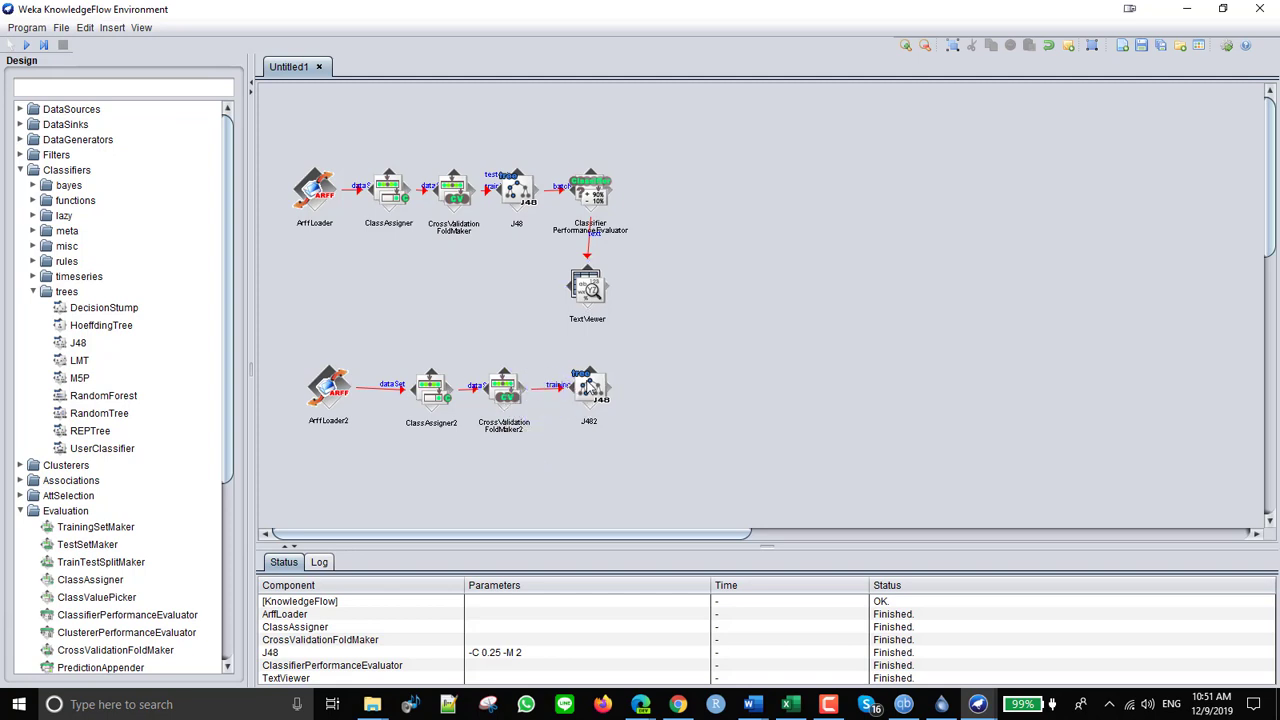
{"action": "right_click", "coordinate": [508, 392]}
{"action": "left_click", "coordinate": [540, 487]}
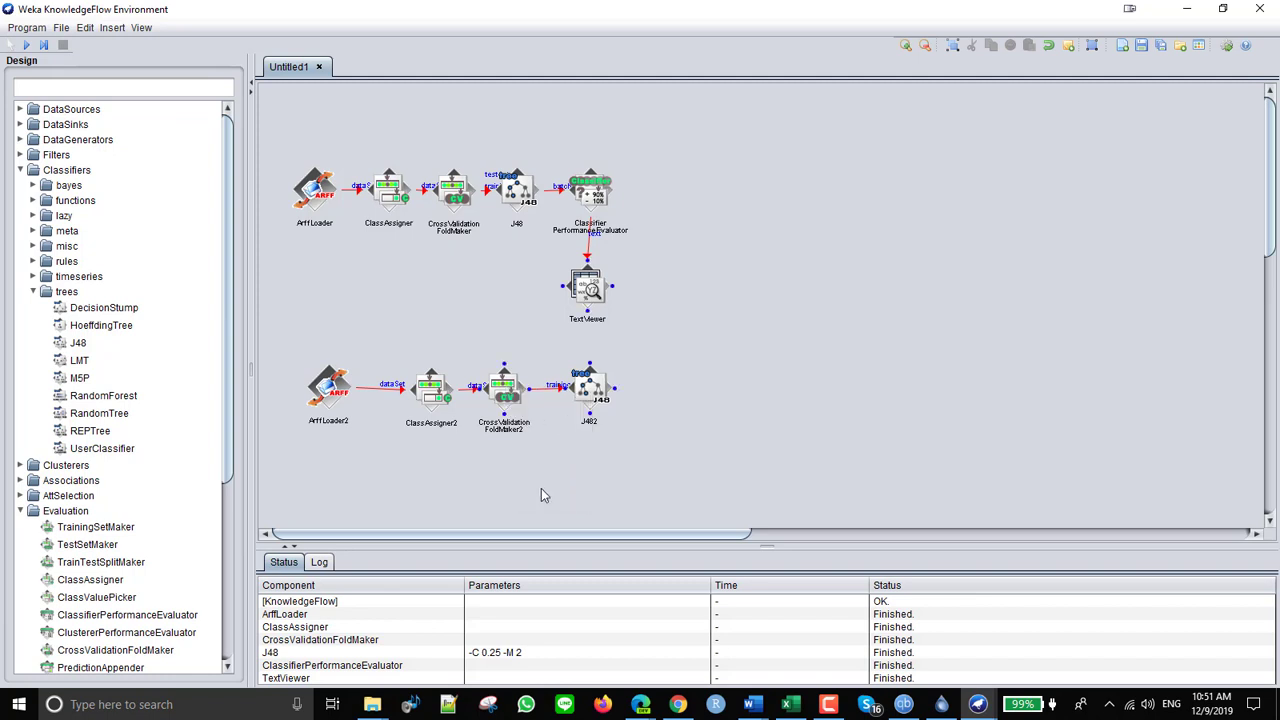
{"action": "left_click", "coordinate": [587, 390]}
{"action": "left_click", "coordinate": [828, 704]}
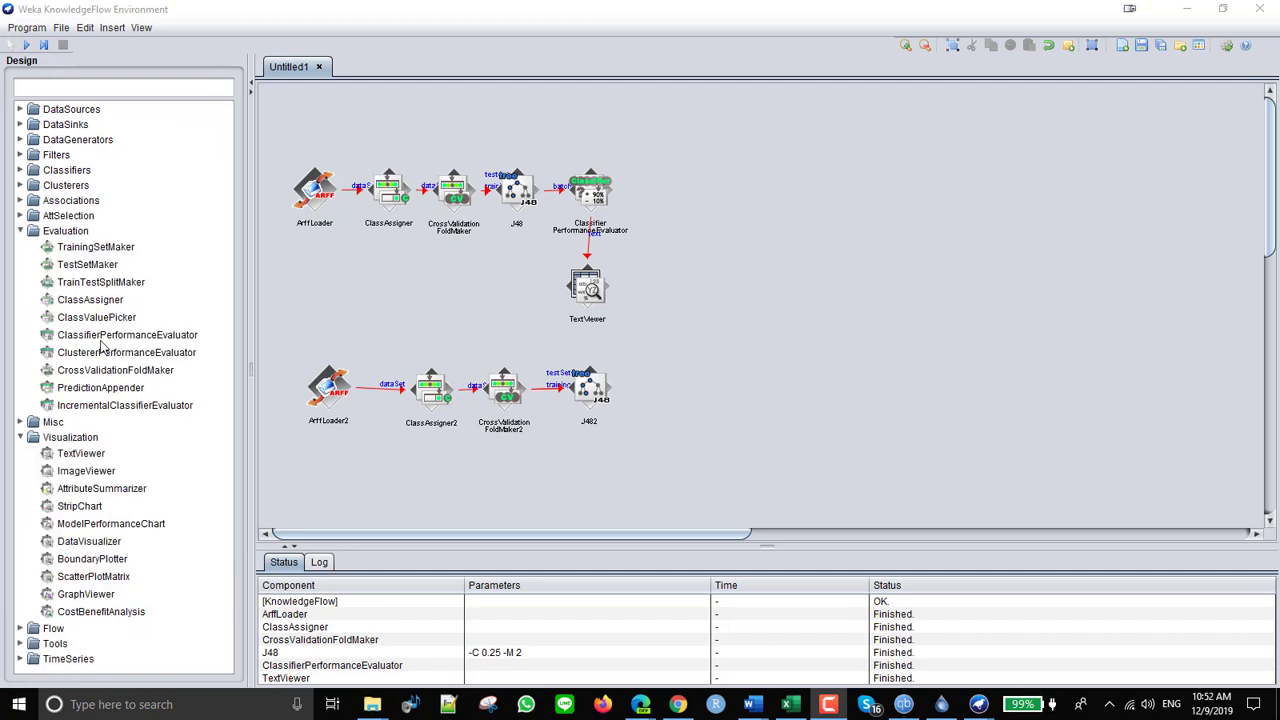
Add a ClassifierPerformanceEvaluator to the right of the lower J48 and connect J48 to it with a batchClassifier connection
{"action": "left_click", "coordinate": [84, 338]}
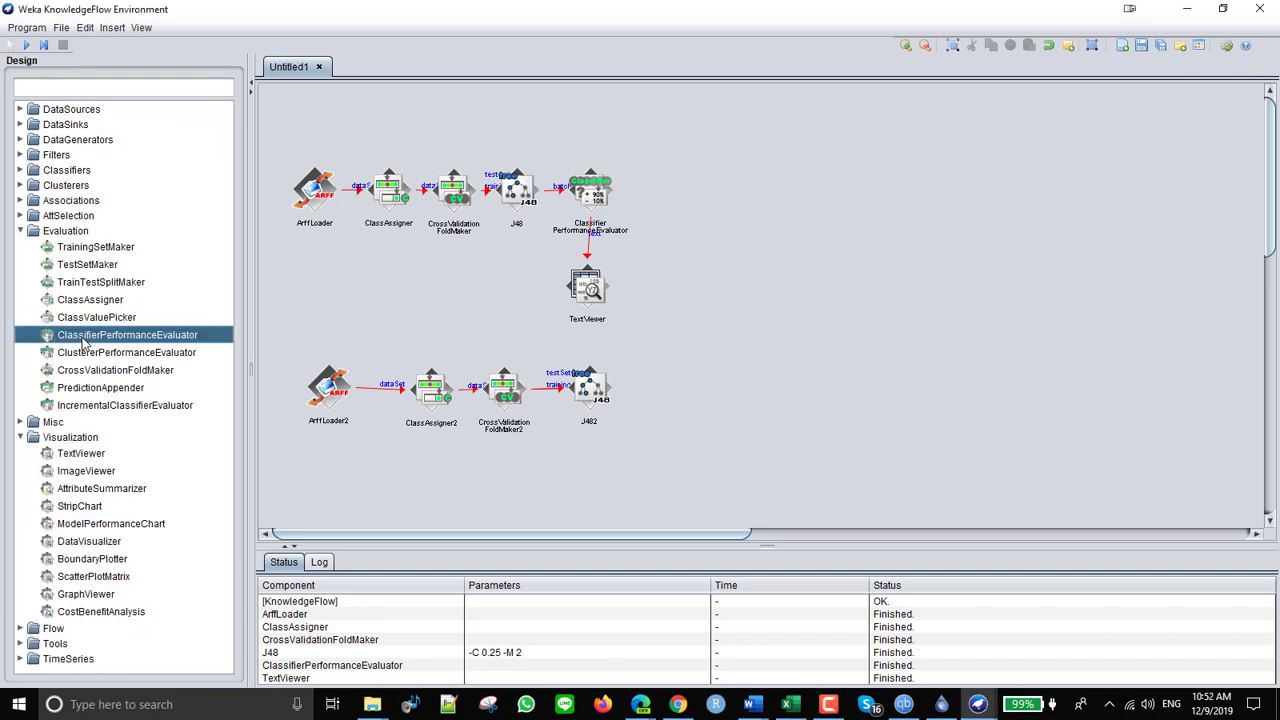
{"action": "left_click", "coordinate": [672, 386]}
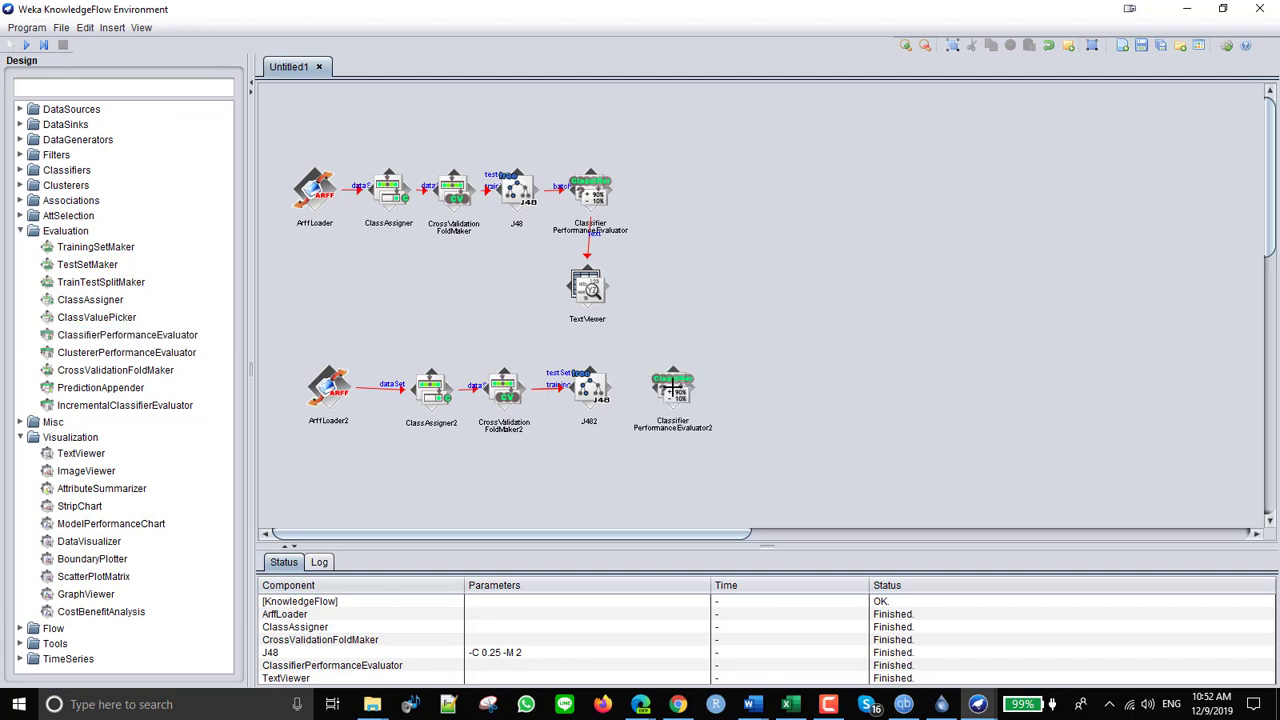
{"action": "right_click", "coordinate": [589, 393]}
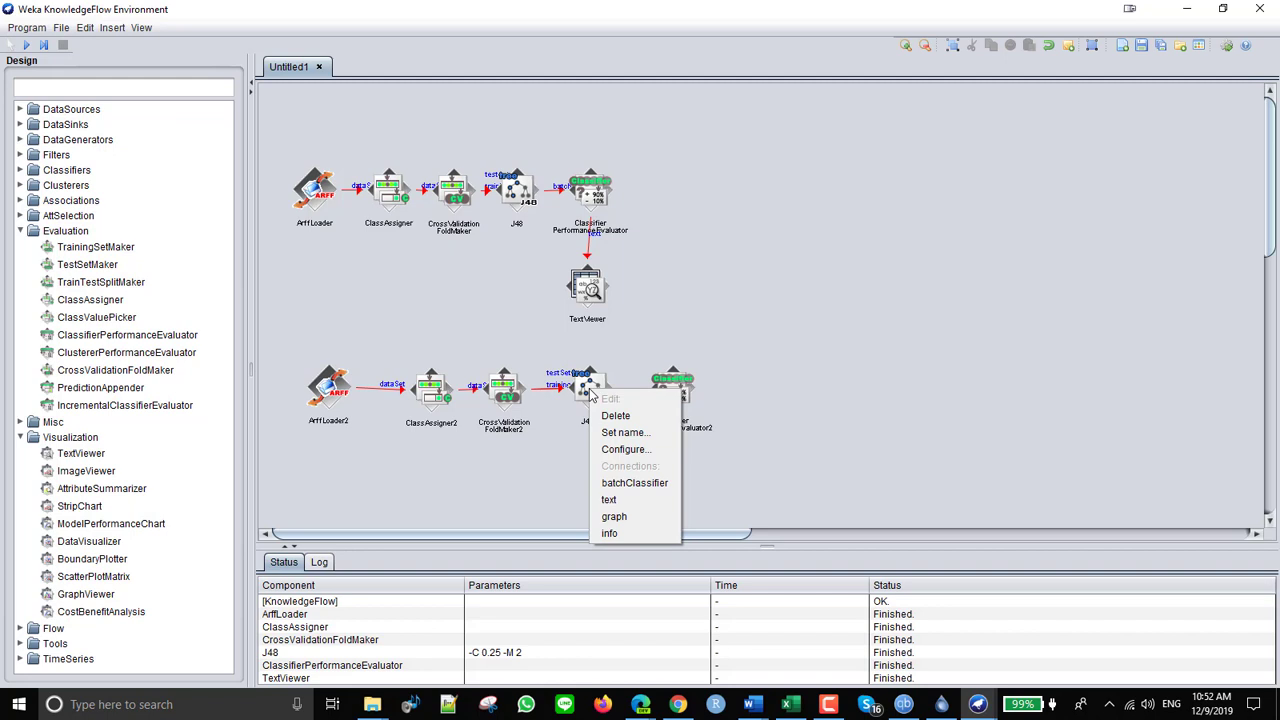
{"action": "left_click", "coordinate": [637, 483]}
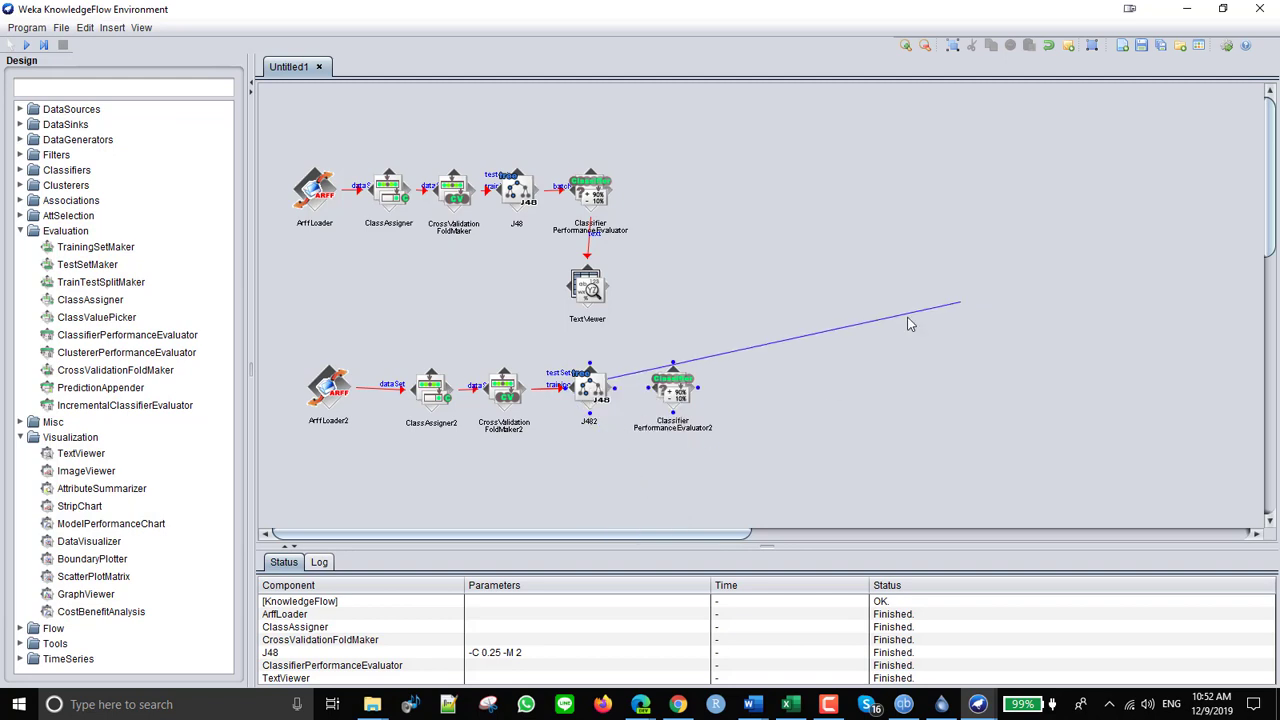
{"action": "left_click", "coordinate": [674, 390]}
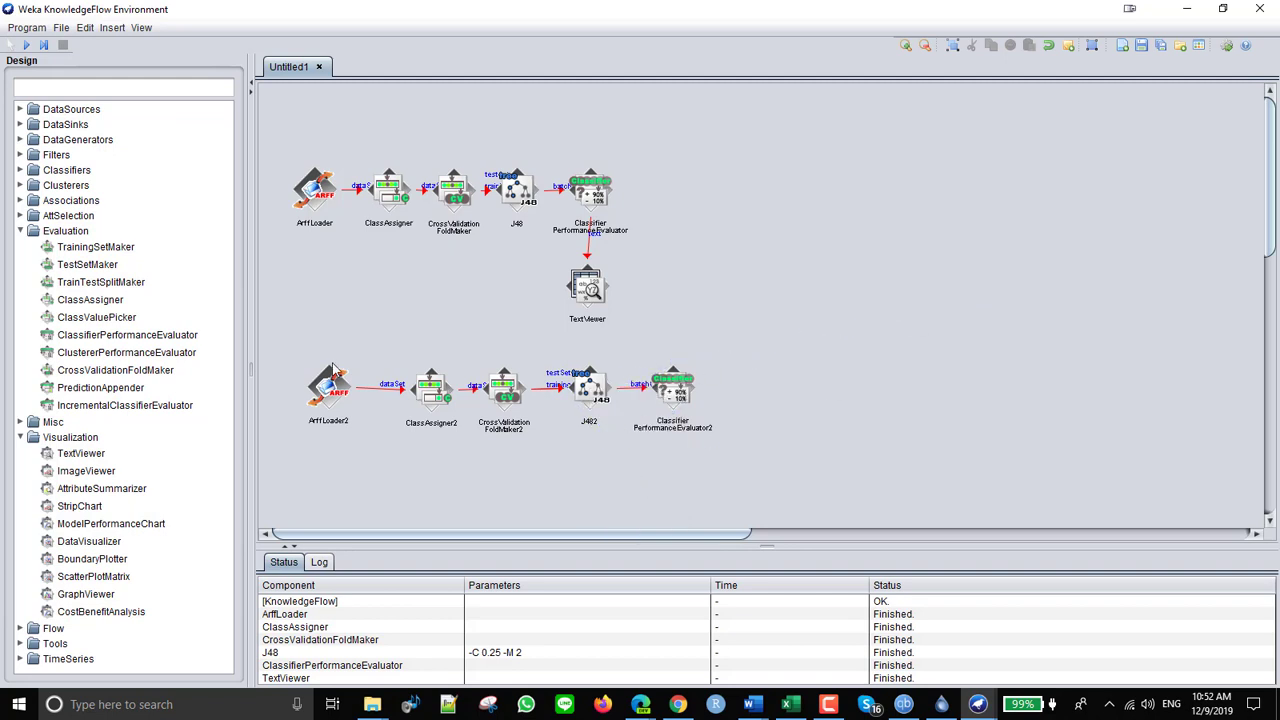
{"action": "right_click", "coordinate": [328, 390]}
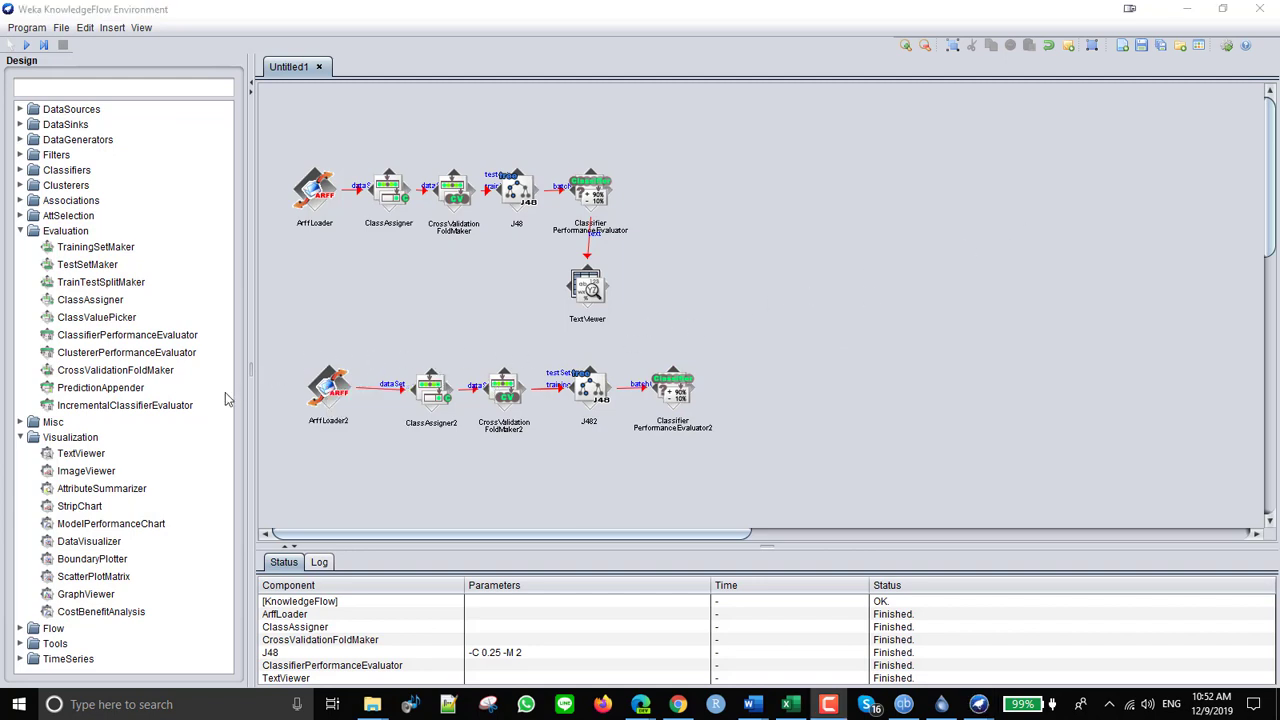
Add a TextViewer to the right of the lower ClassifierPerformanceEvaluator2 and connect the evaluator to it with a text connection
{"action": "left_click", "coordinate": [91, 456]}
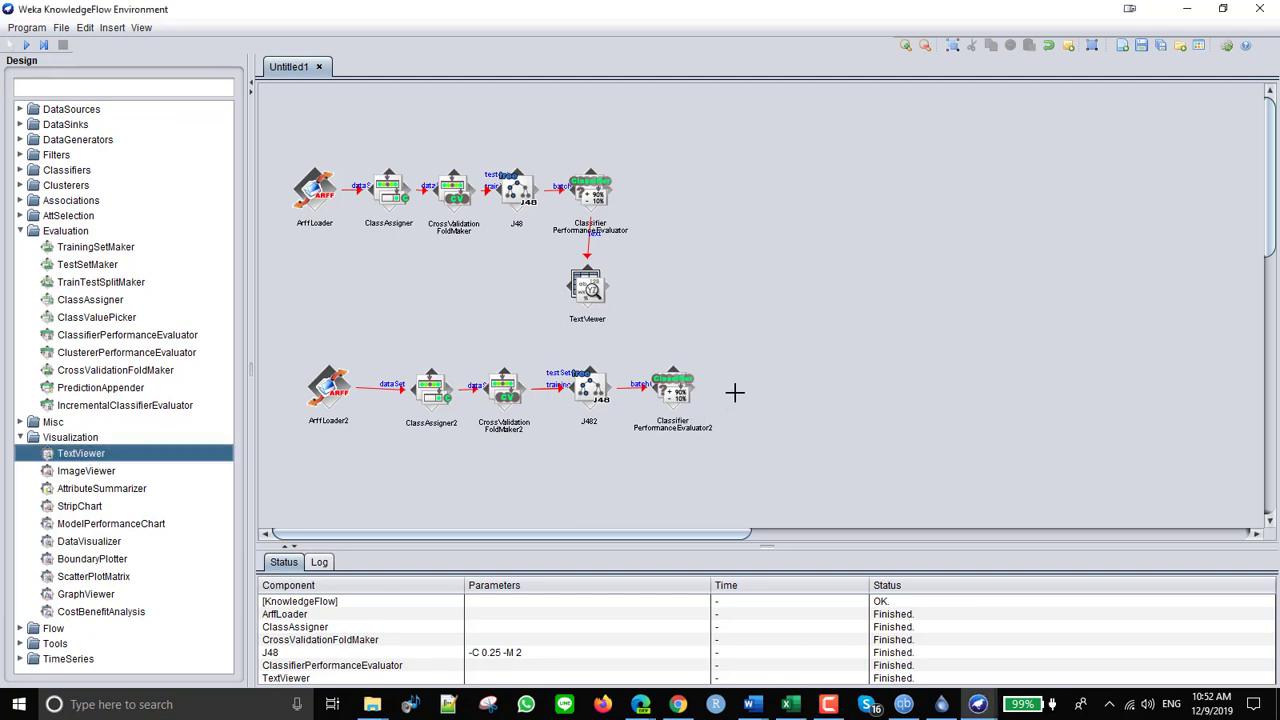
{"action": "left_click", "coordinate": [785, 386]}
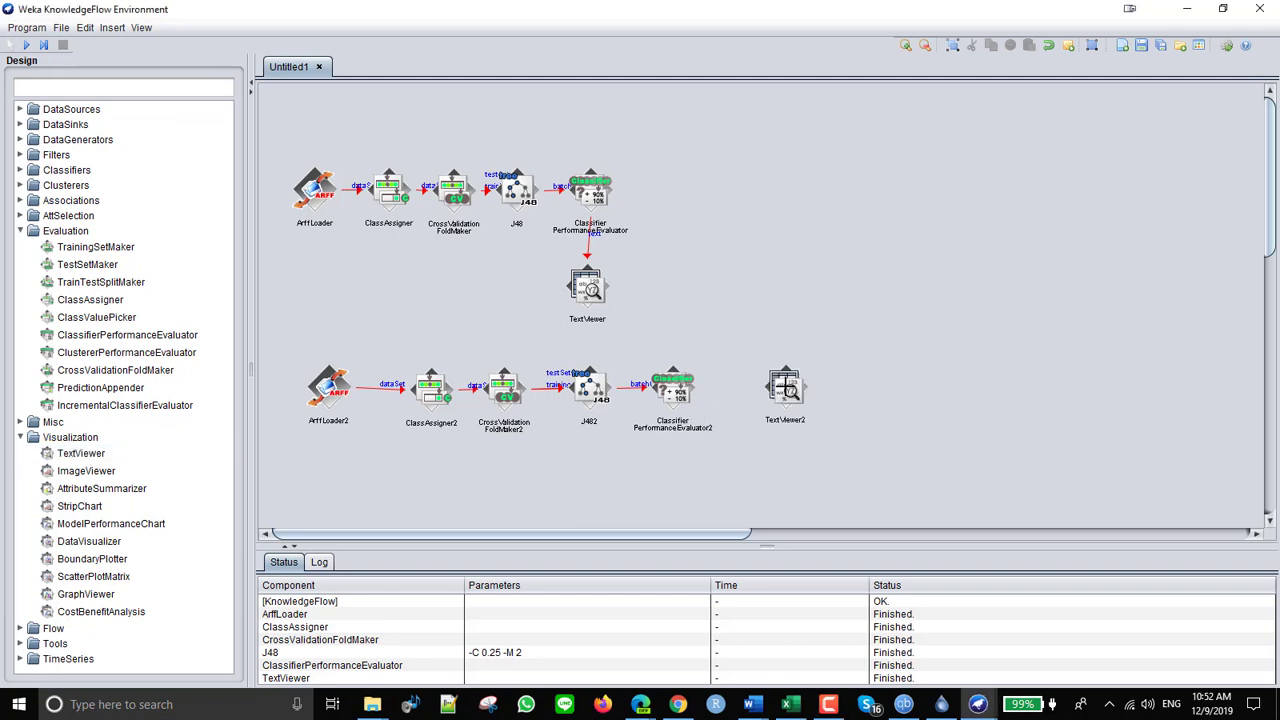
{"action": "right_click", "coordinate": [677, 394]}
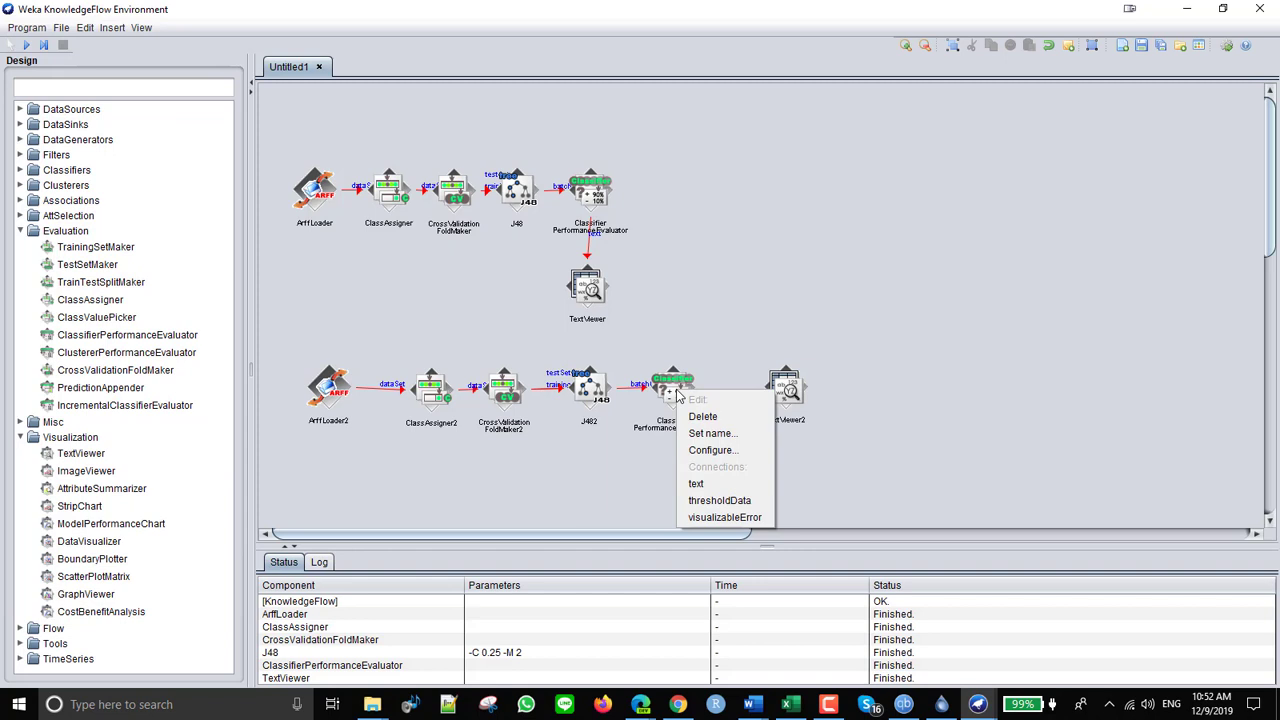
{"action": "left_click", "coordinate": [712, 484]}
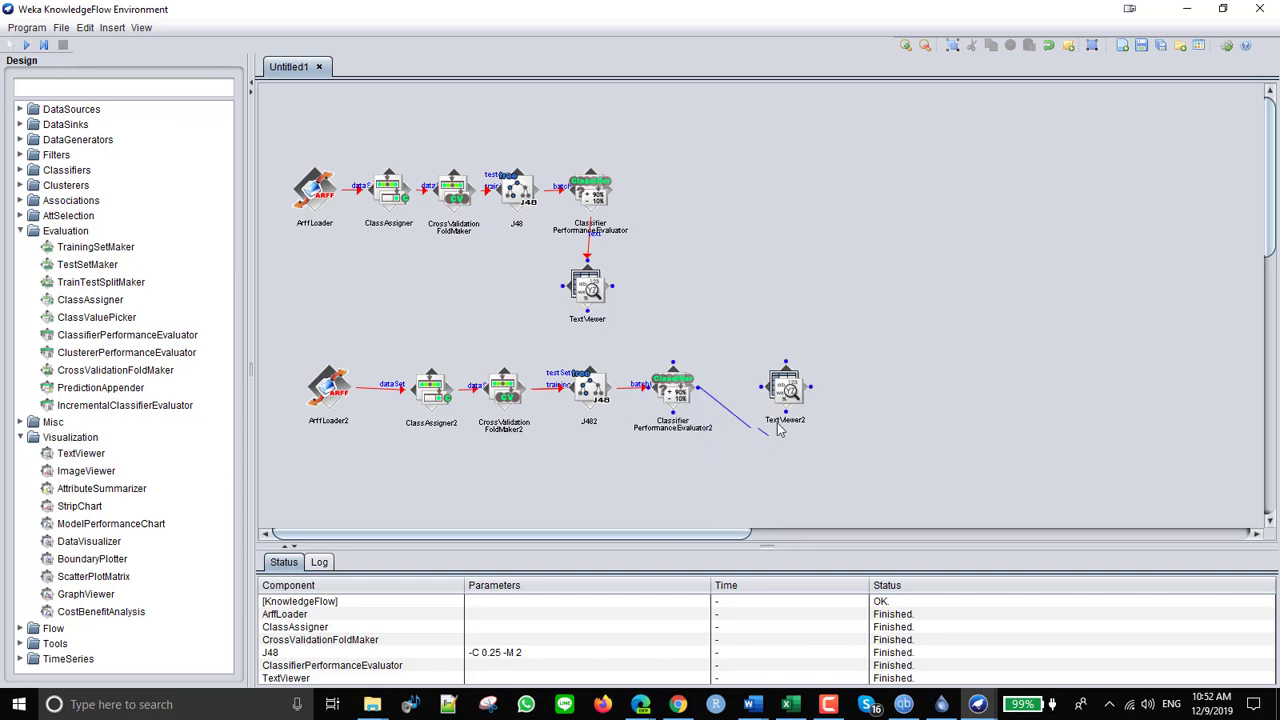
{"action": "left_click", "coordinate": [786, 388]}
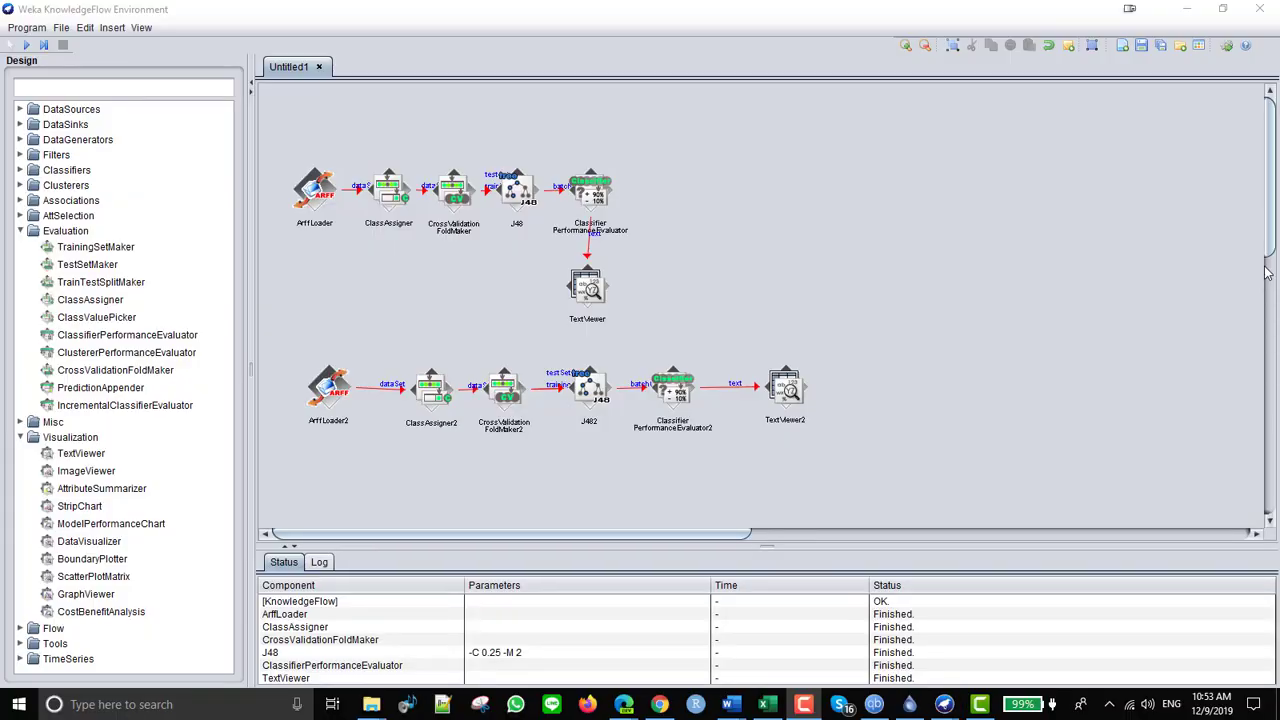
Configure ArffLoader2 to read contact-lenses.arff from Weka's data folder and run the flow
{"action": "right_click", "coordinate": [328, 390]}
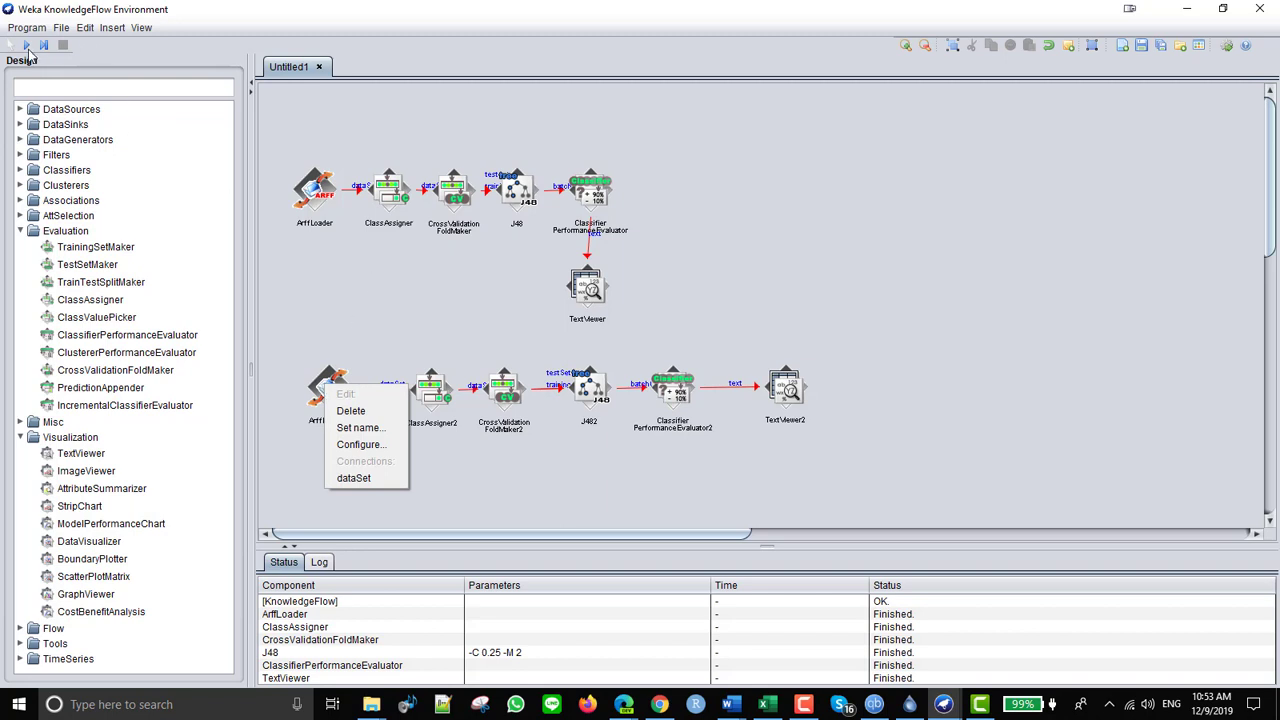
{"action": "left_click", "coordinate": [151, 54]}
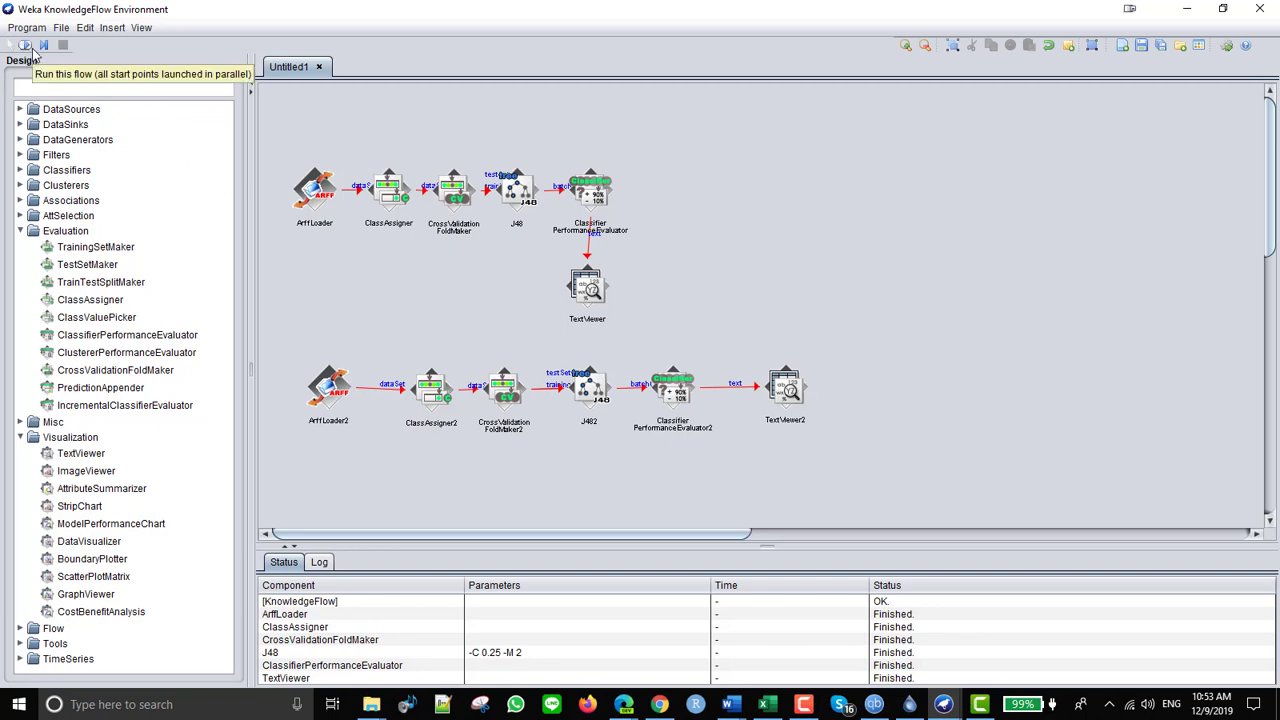
{"action": "right_click", "coordinate": [330, 393]}
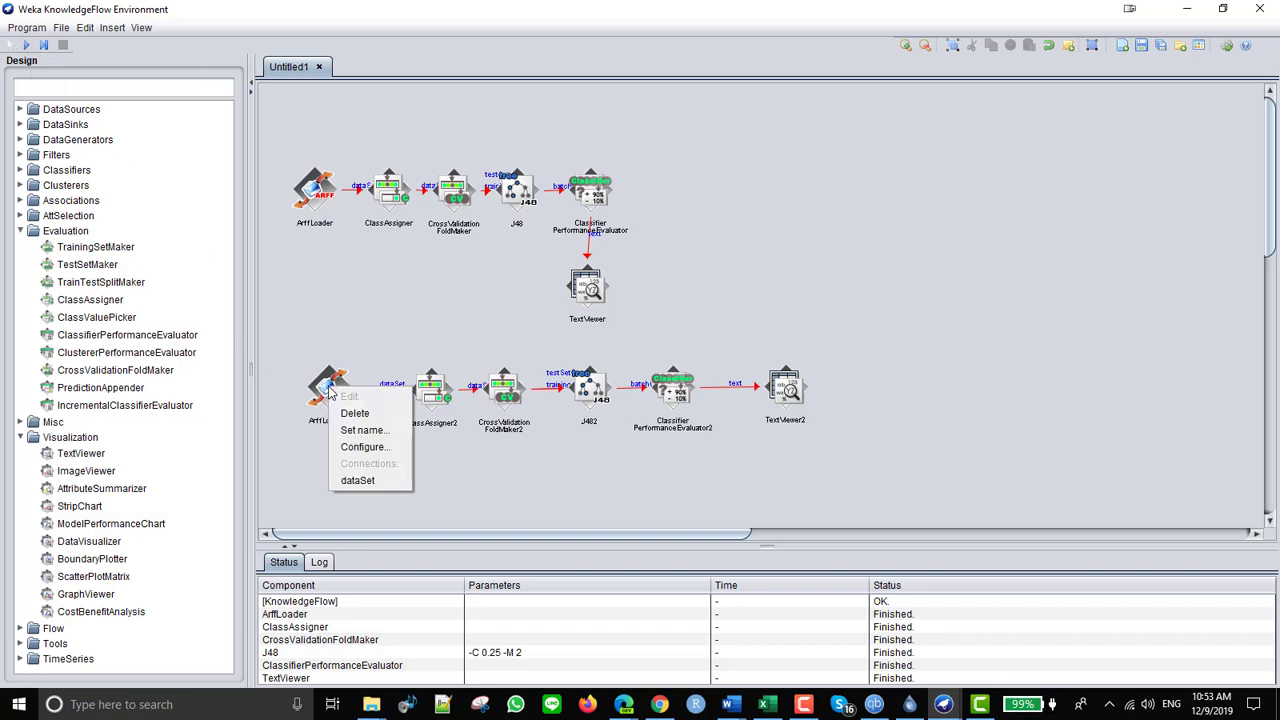
{"action": "left_click", "coordinate": [356, 446]}
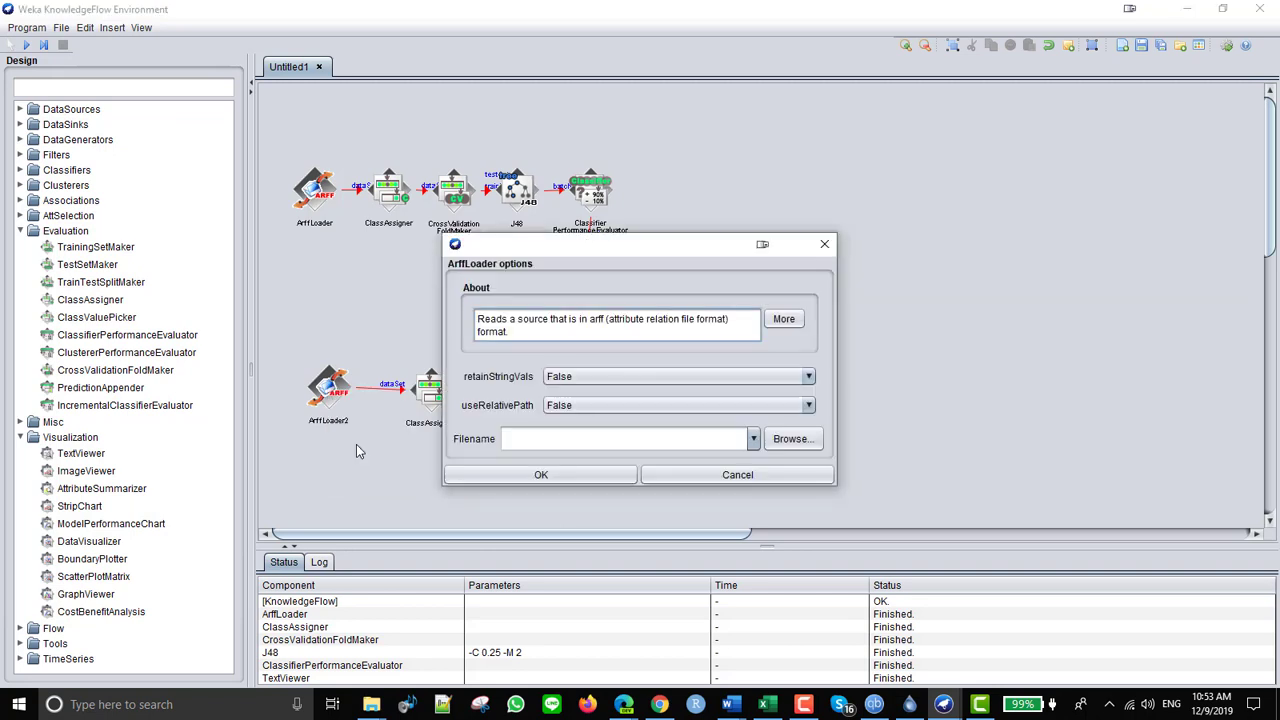
{"action": "left_click", "coordinate": [793, 440]}
{"action": "double_click", "coordinate": [479, 315]}
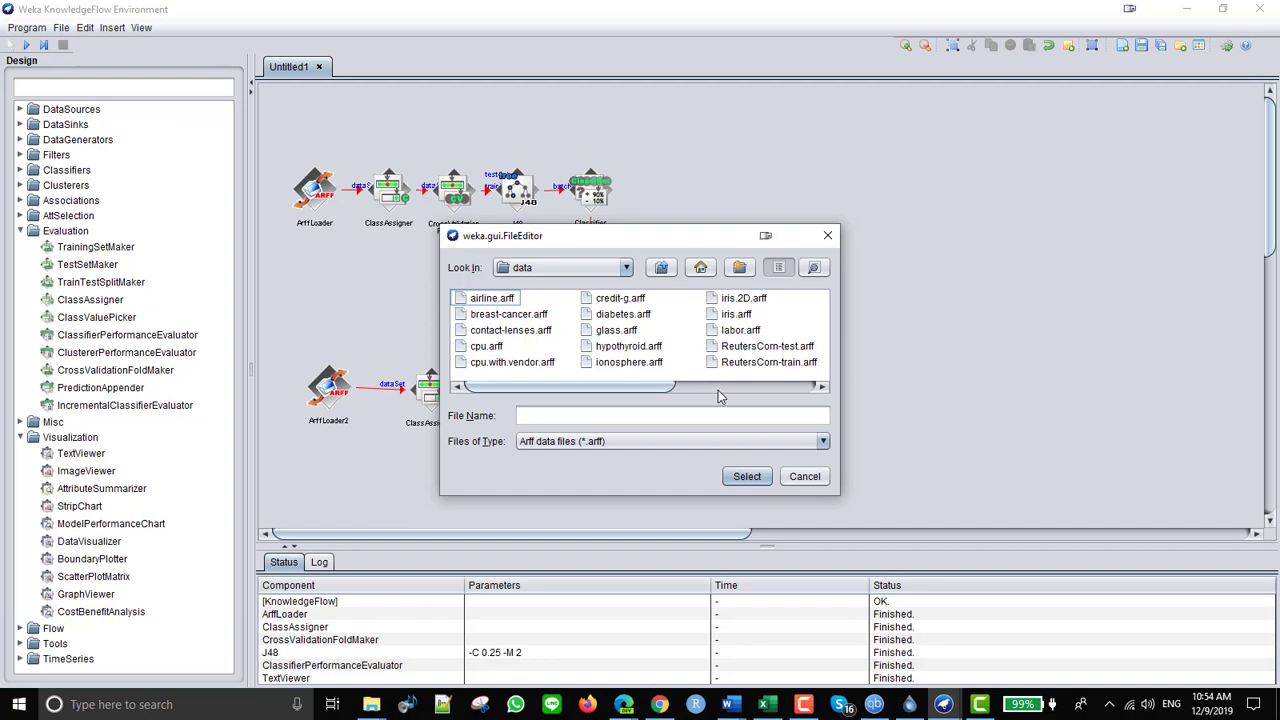
{"action": "left_click", "coordinate": [508, 334]}
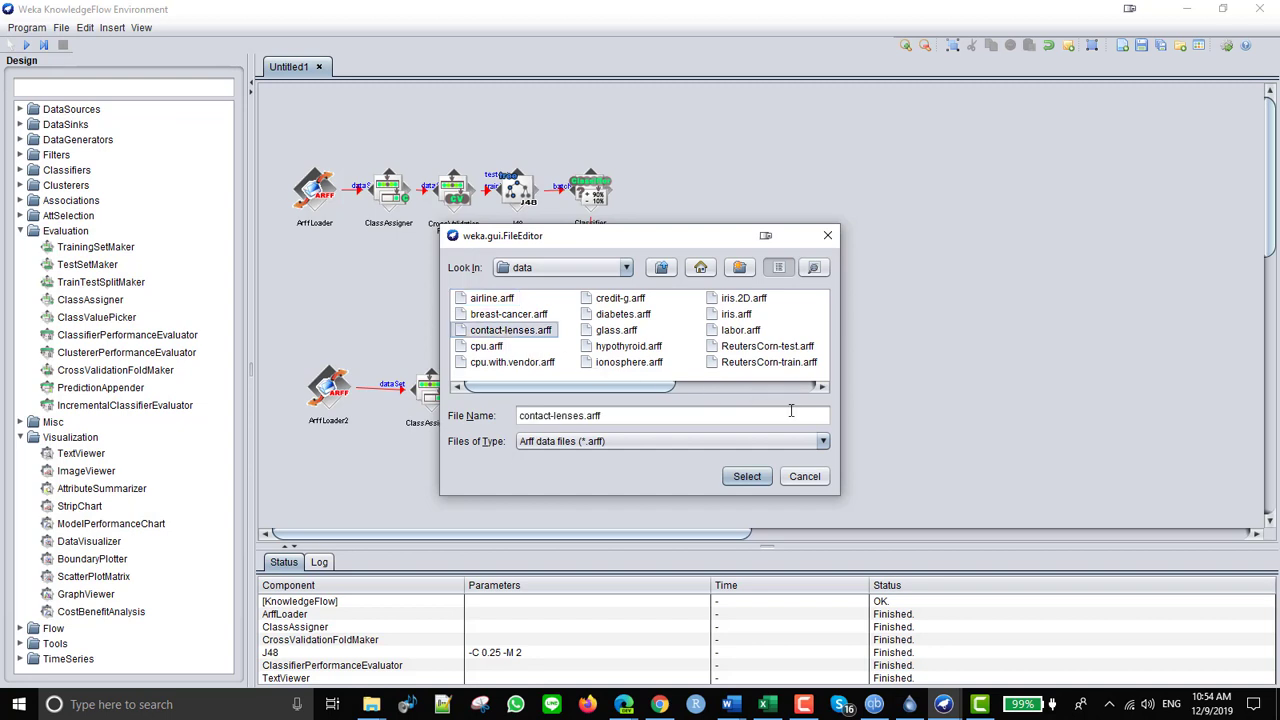
{"action": "left_click", "coordinate": [757, 476]}
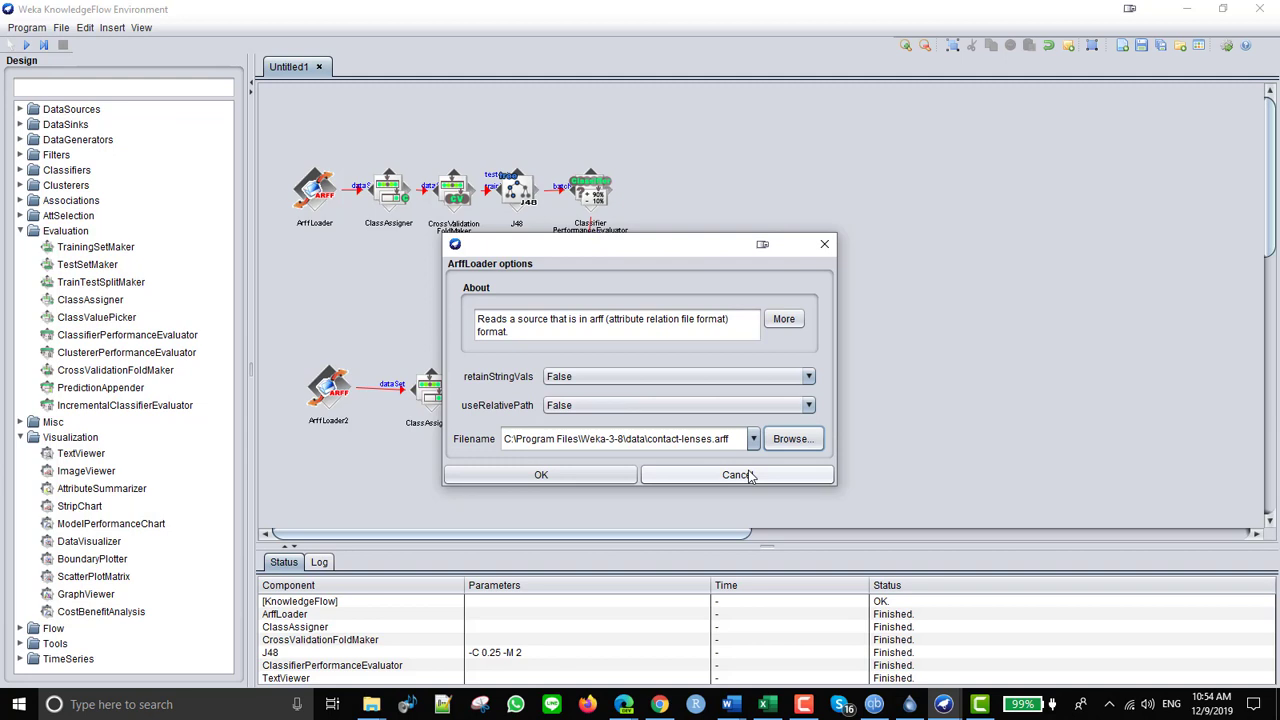
{"action": "left_click", "coordinate": [598, 476]}
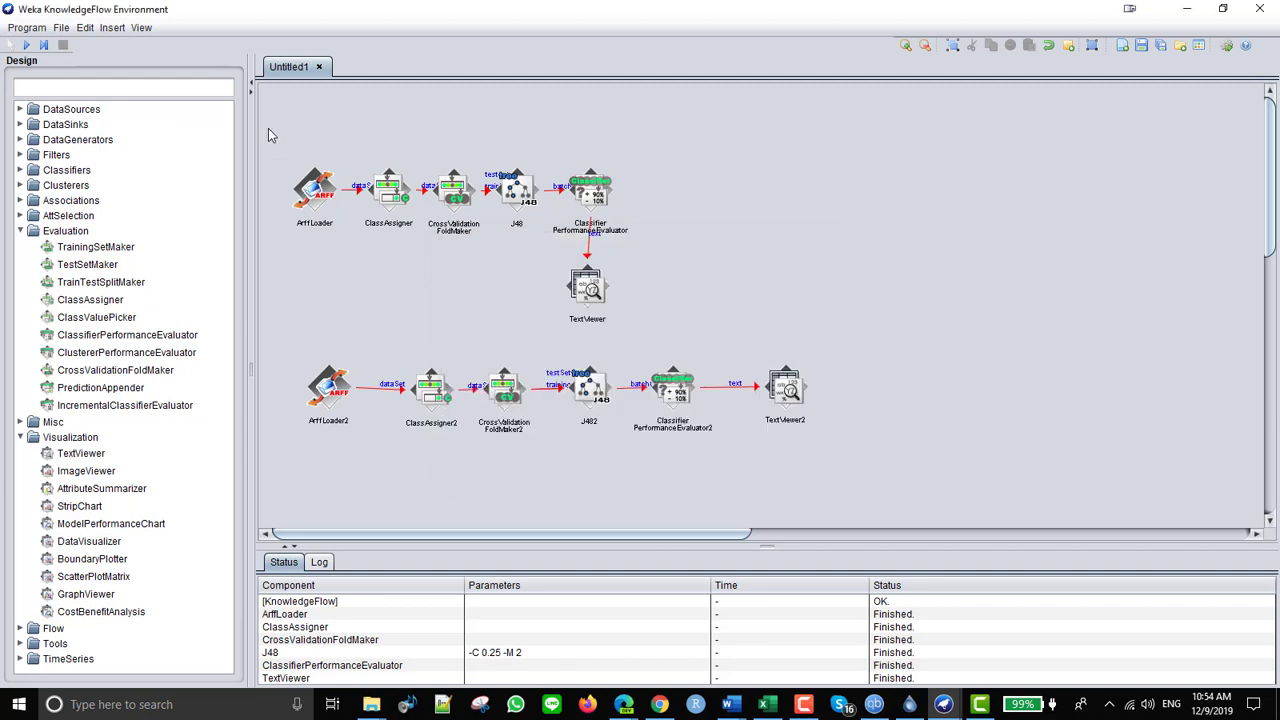
{"action": "left_click", "coordinate": [25, 46]}
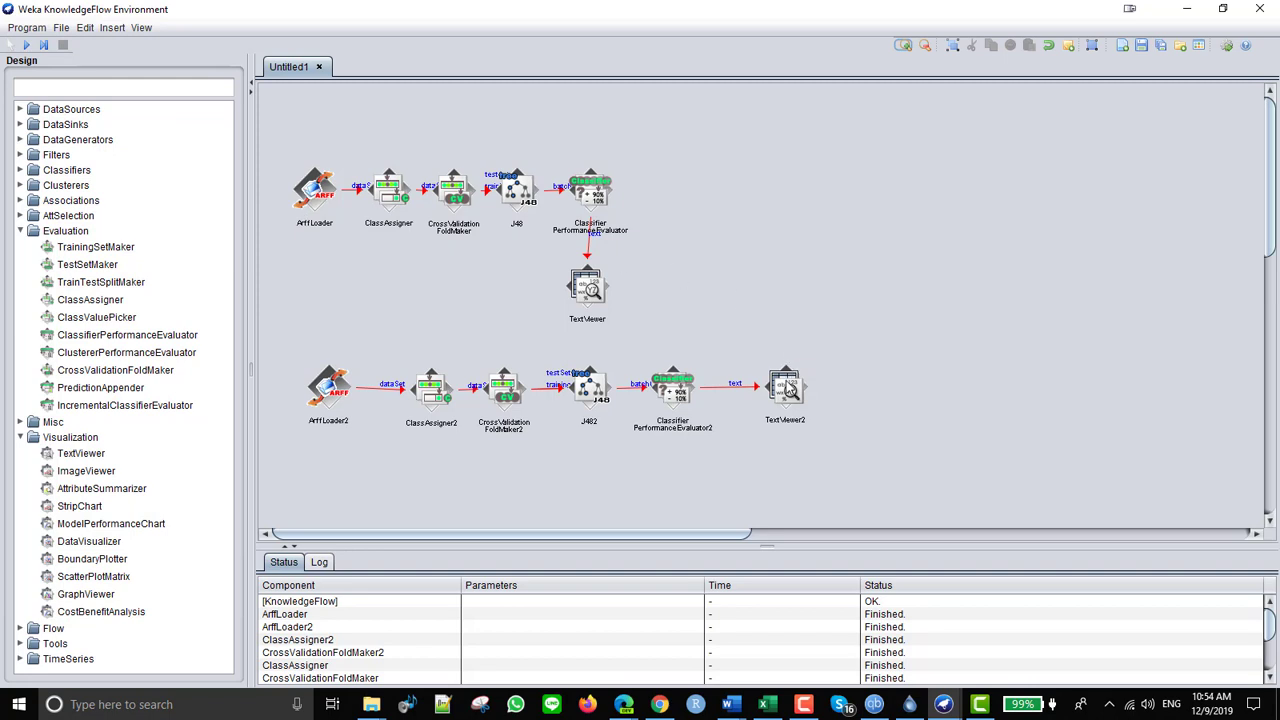
{"action": "right_click", "coordinate": [788, 387]}
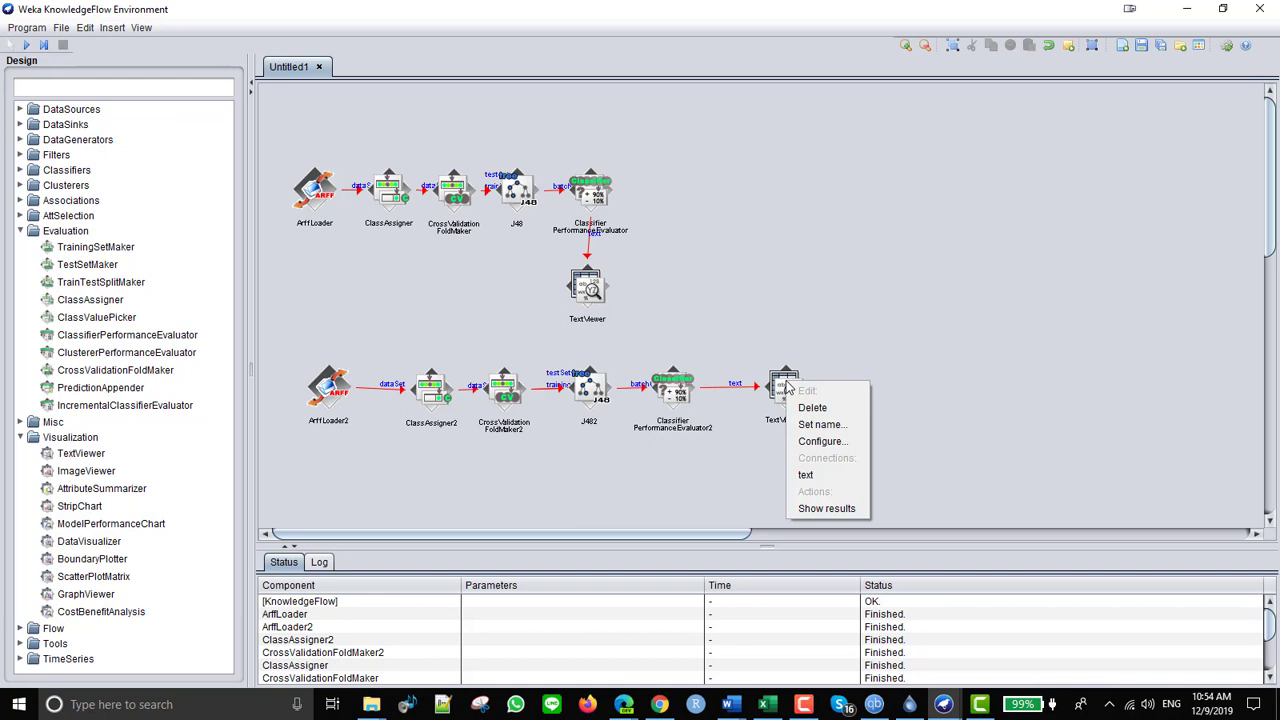
{"action": "left_click", "coordinate": [846, 475]}
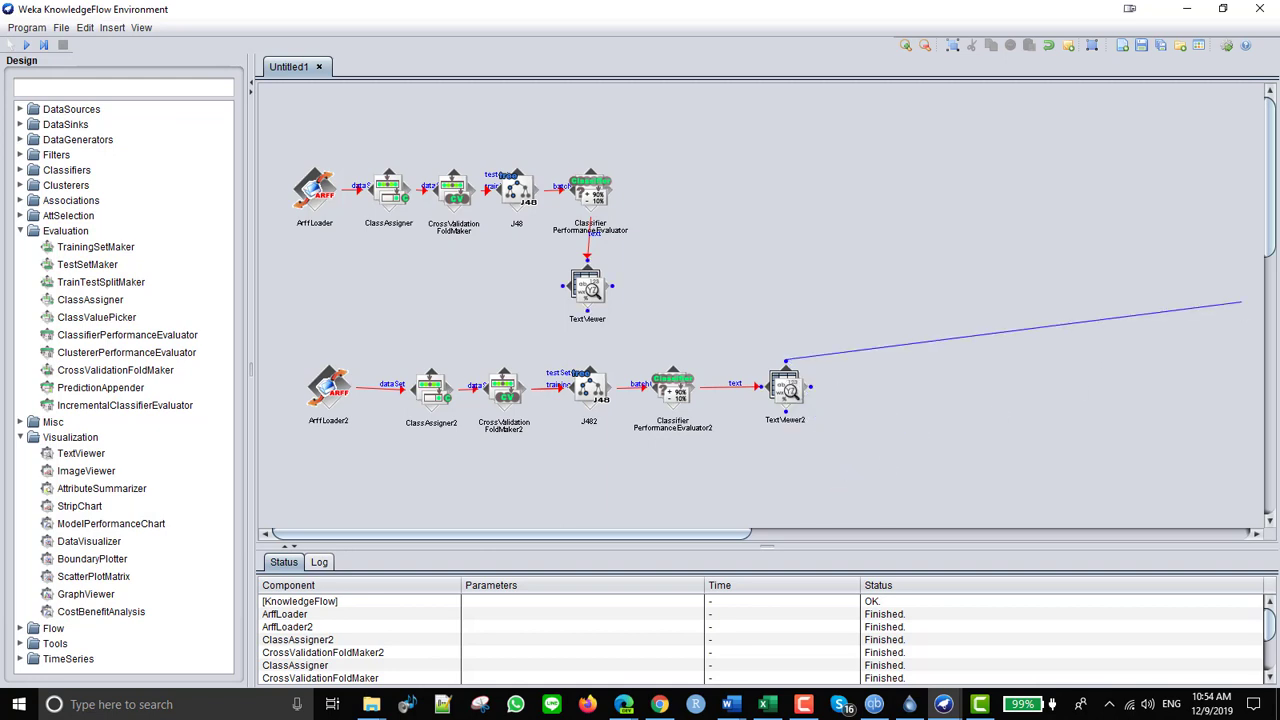
{"action": "left_click", "coordinate": [864, 322]}
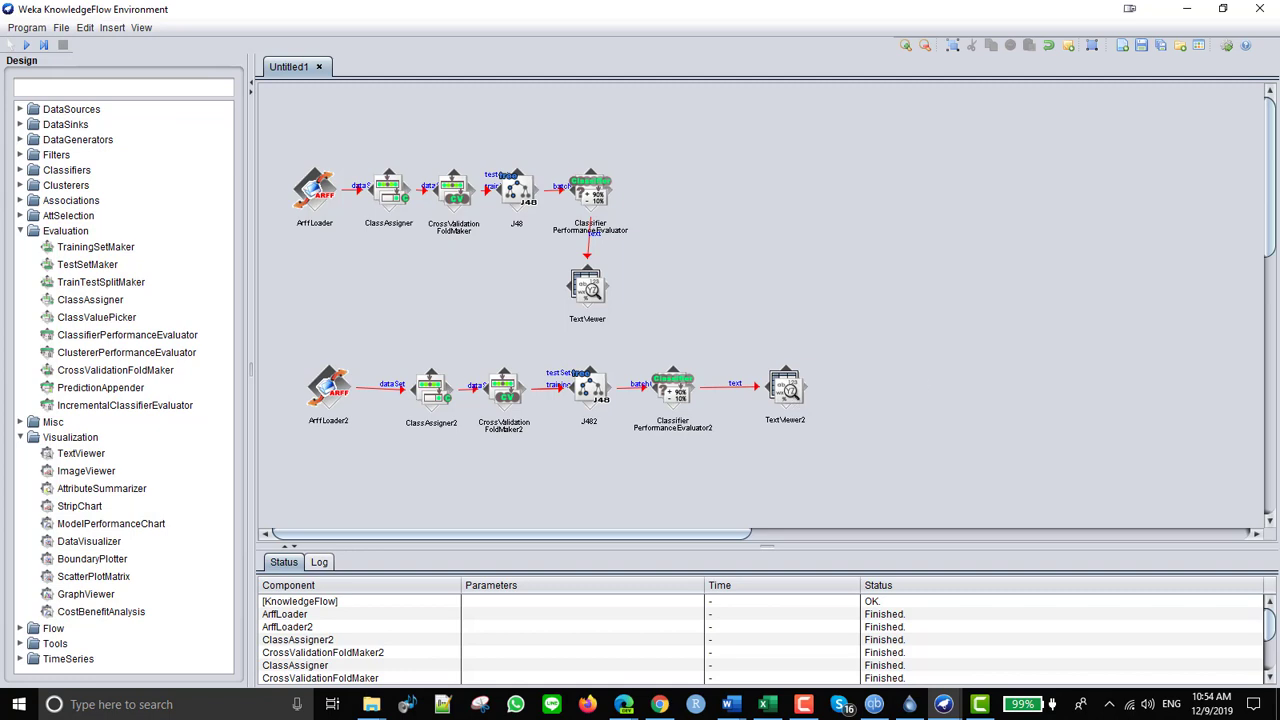
Show the results of TextViewer2, review the J48 evaluation for contact-lenses, and close the results window
{"action": "key", "text": "F10"}
{"action": "right_click", "coordinate": [796, 394]}
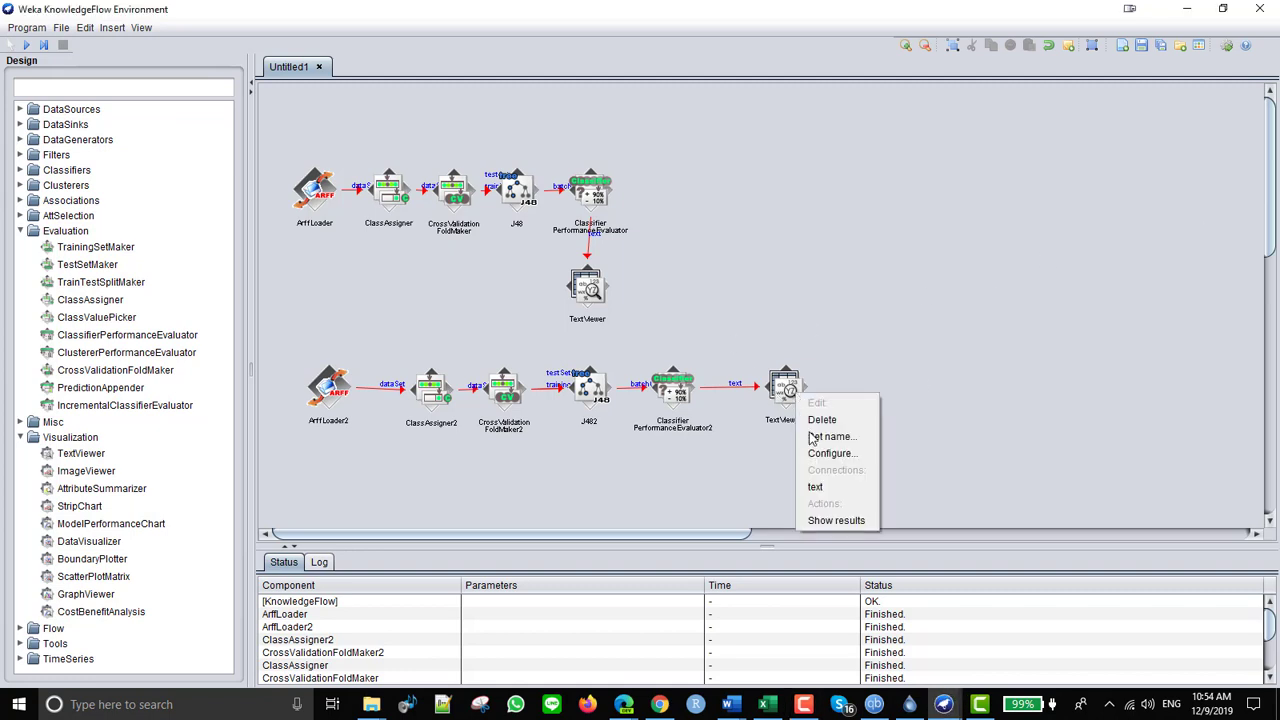
{"action": "left_click", "coordinate": [847, 521]}
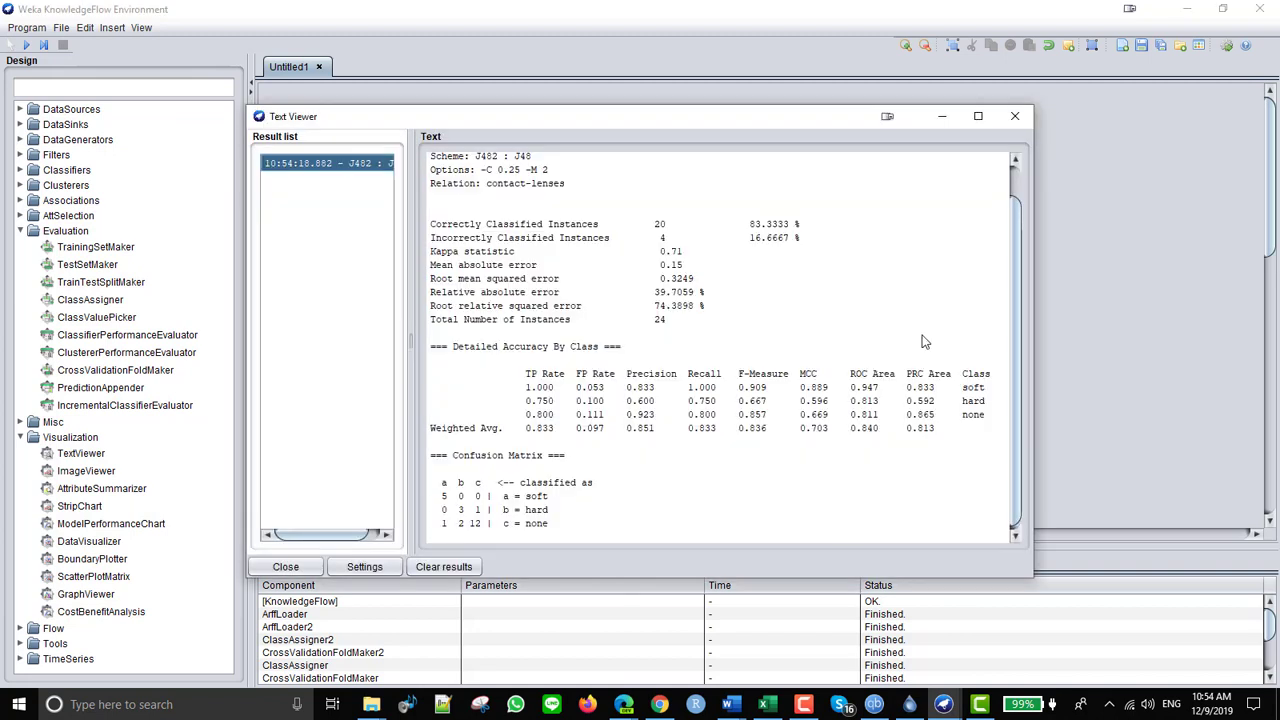
{"action": "left_click", "coordinate": [1017, 119]}
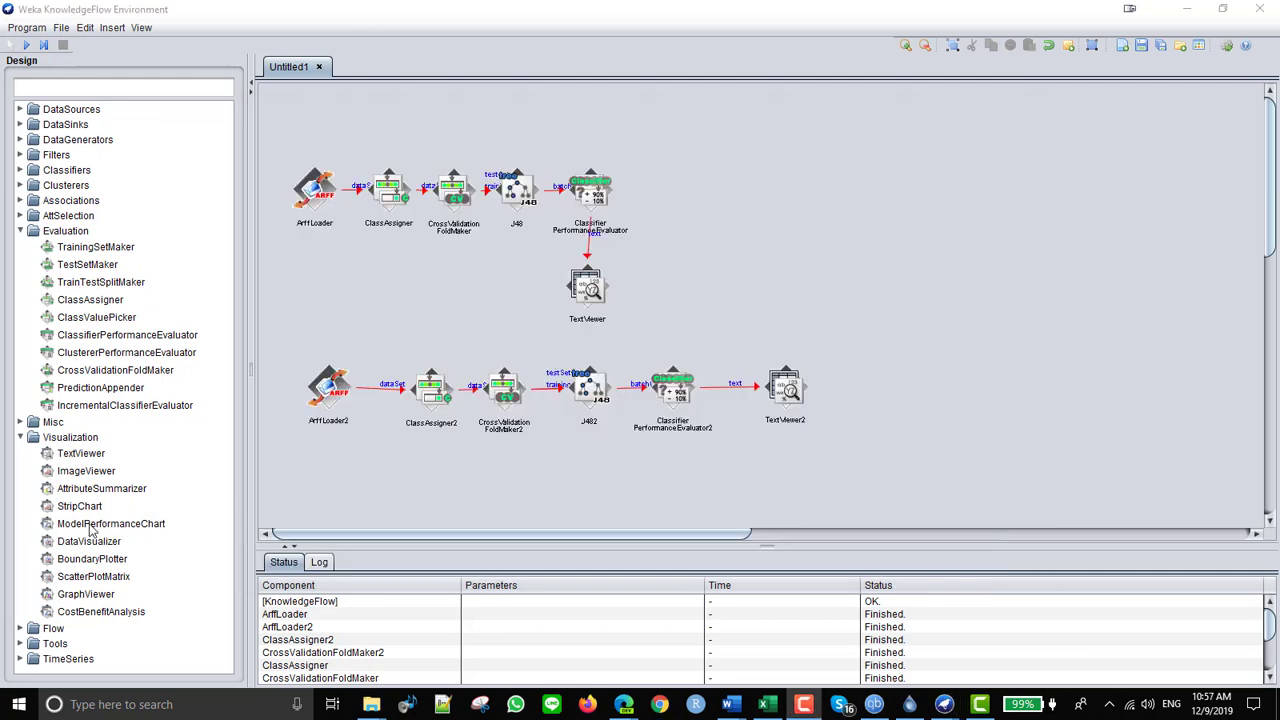
Add a ModelPerformanceChart below the lower evaluator and link ClassifierPerformanceEvaluator2 to it with a visualizableError connection
{"action": "left_click", "coordinate": [90, 525]}
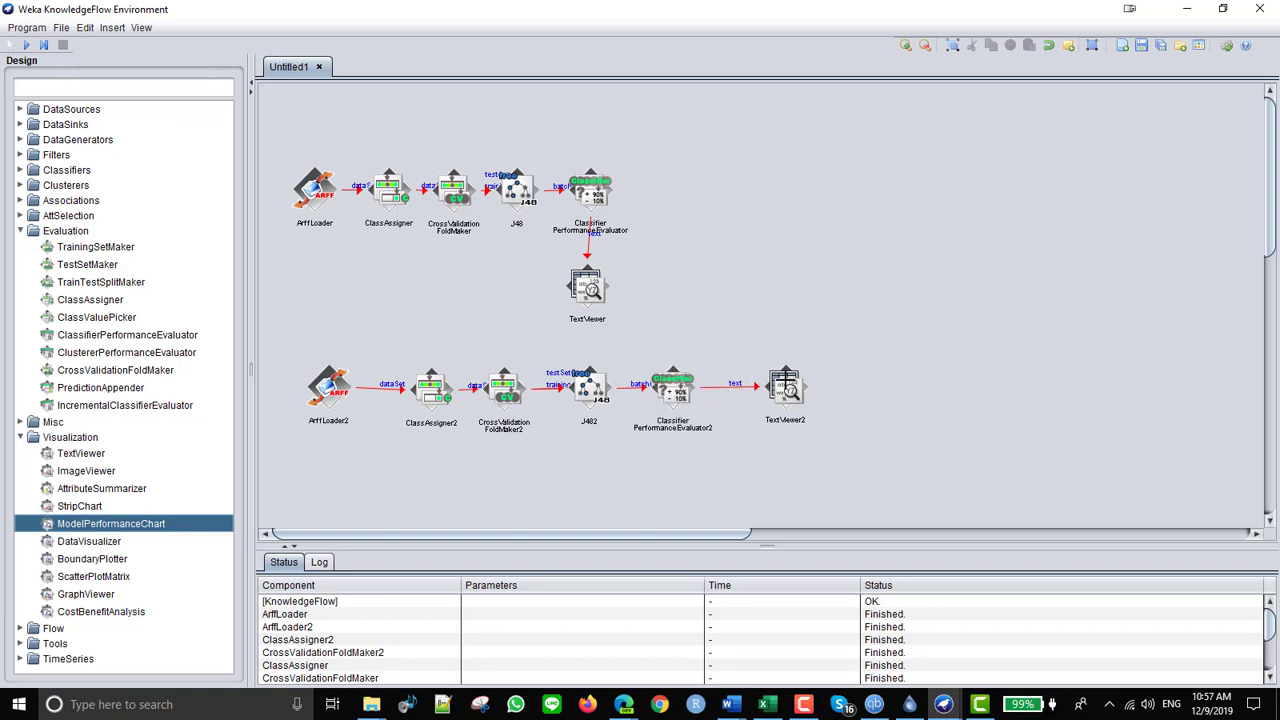
{"action": "left_click", "coordinate": [734, 470]}
{"action": "right_click", "coordinate": [675, 390]}
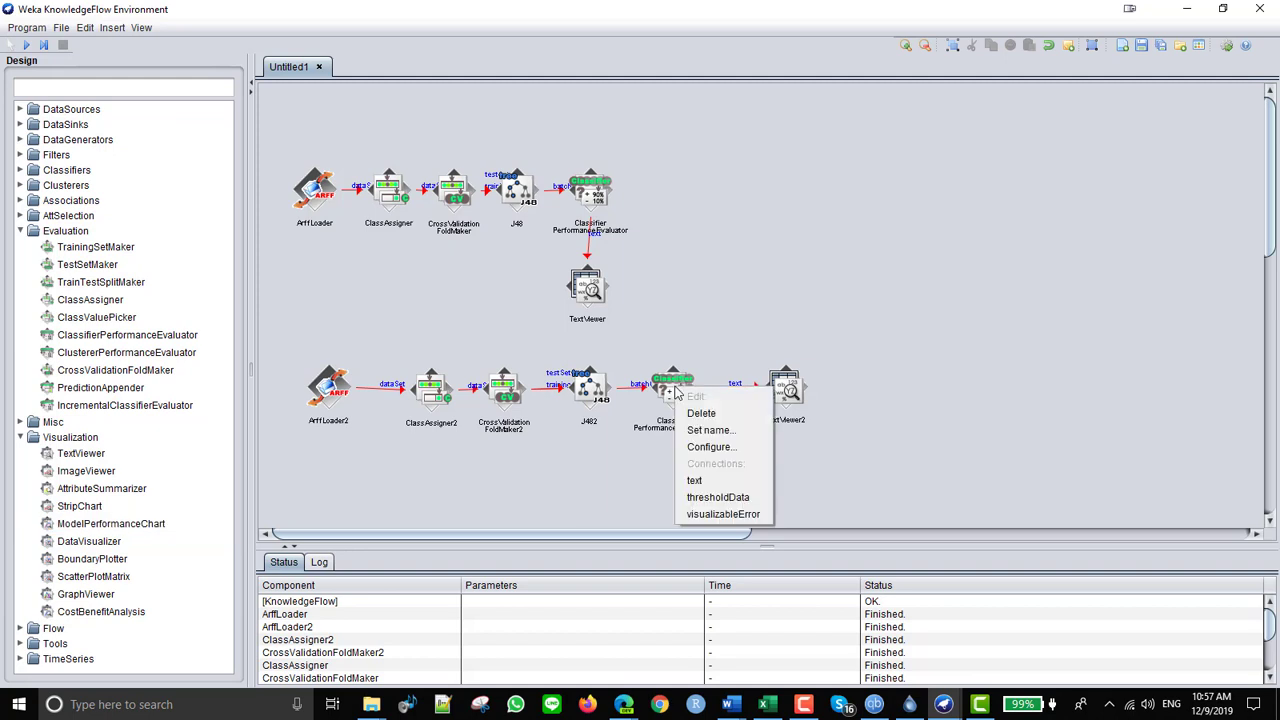
{"action": "left_click", "coordinate": [698, 481]}
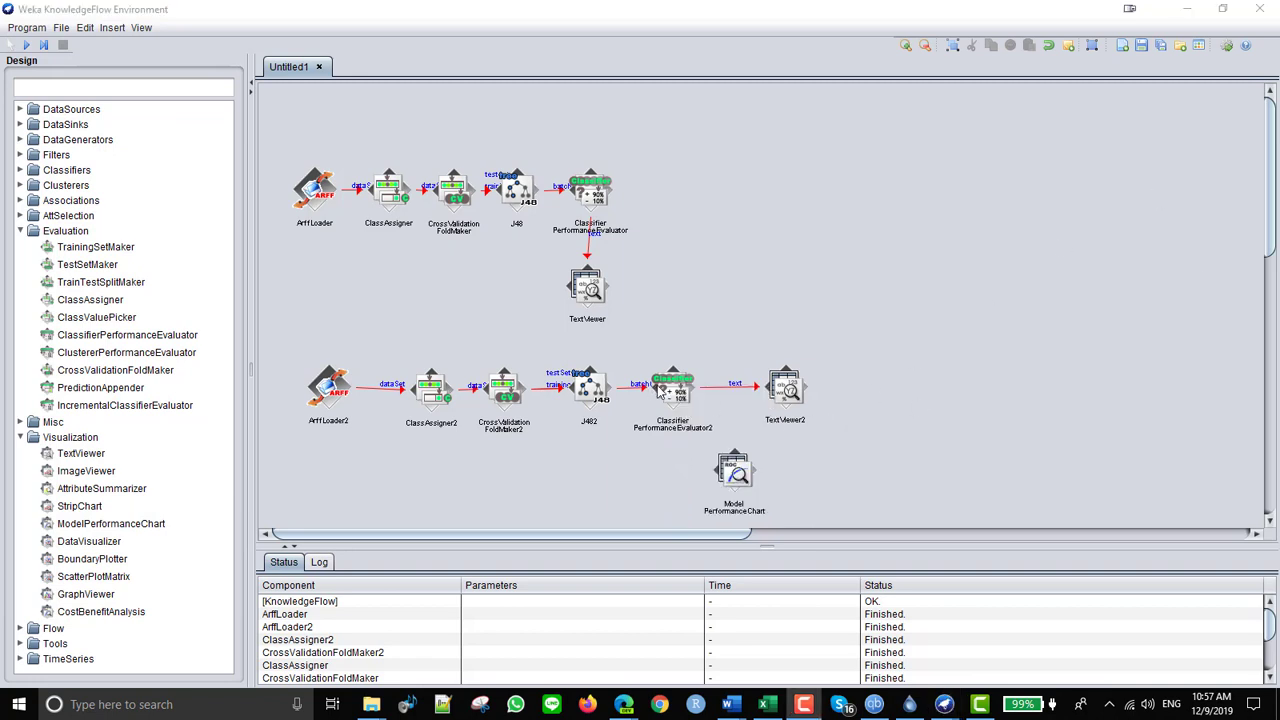
{"action": "right_click", "coordinate": [678, 392]}
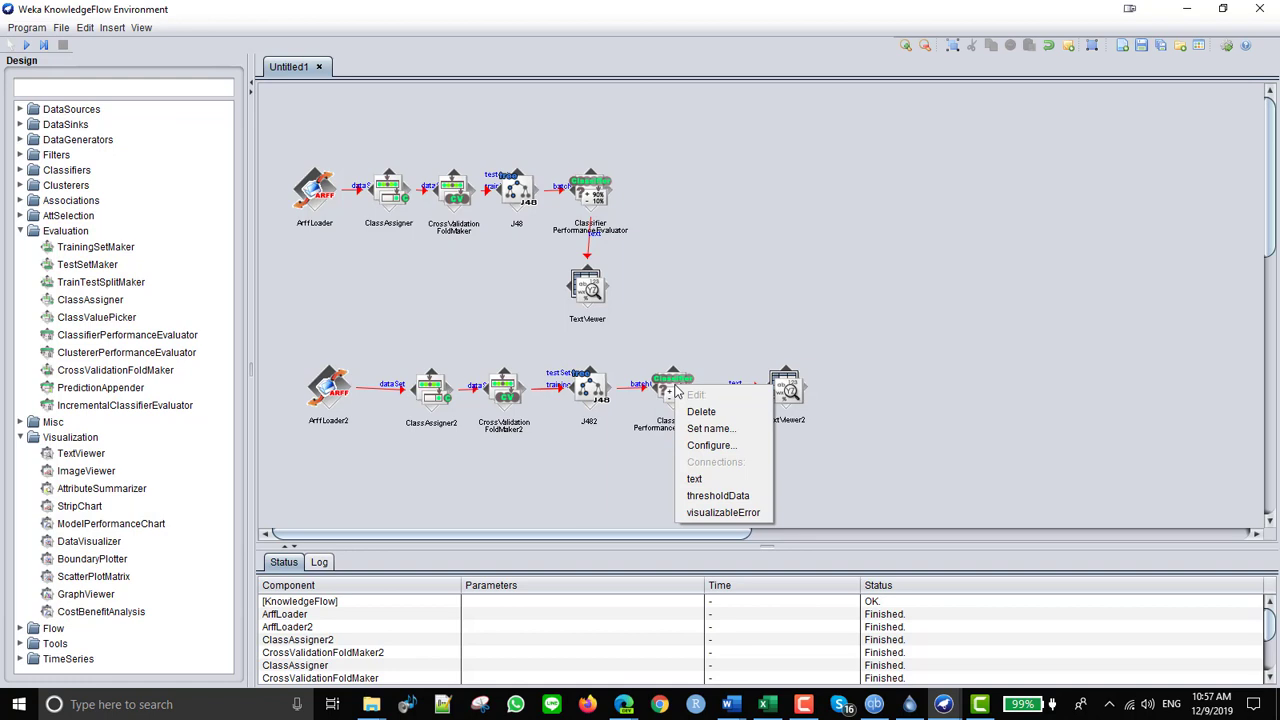
{"action": "left_click", "coordinate": [720, 514]}
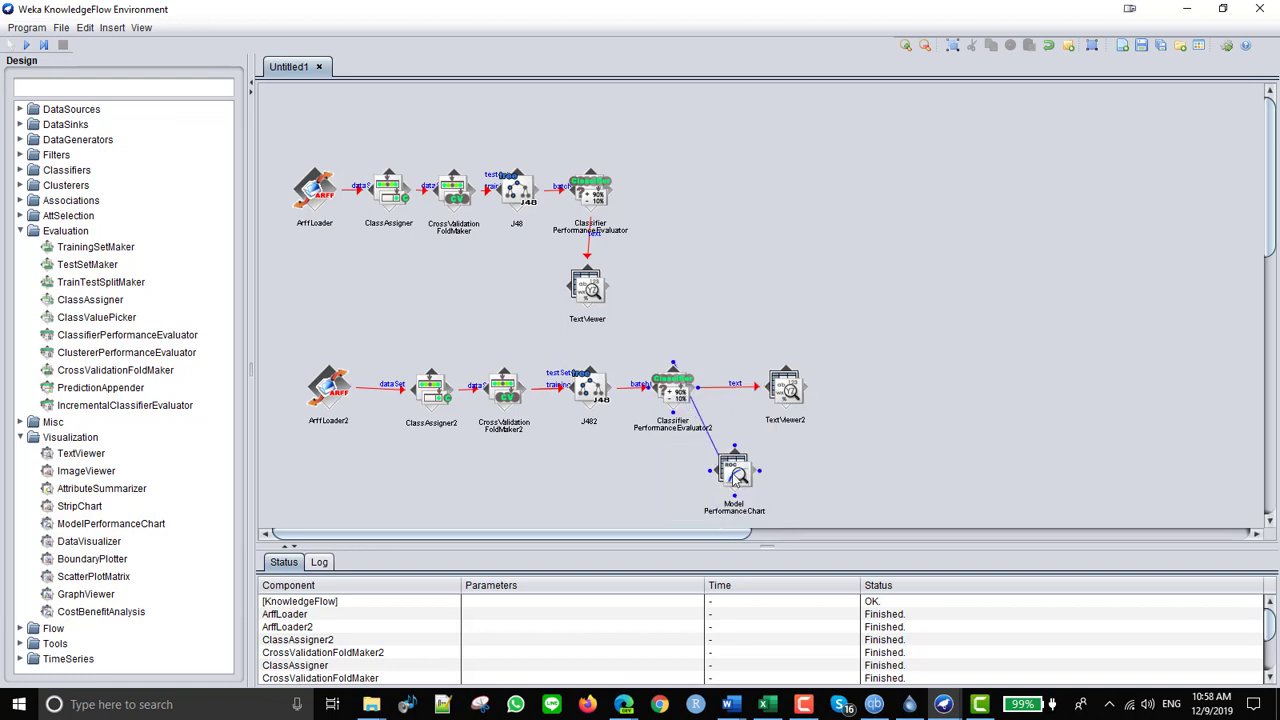
{"action": "left_click", "coordinate": [745, 480]}
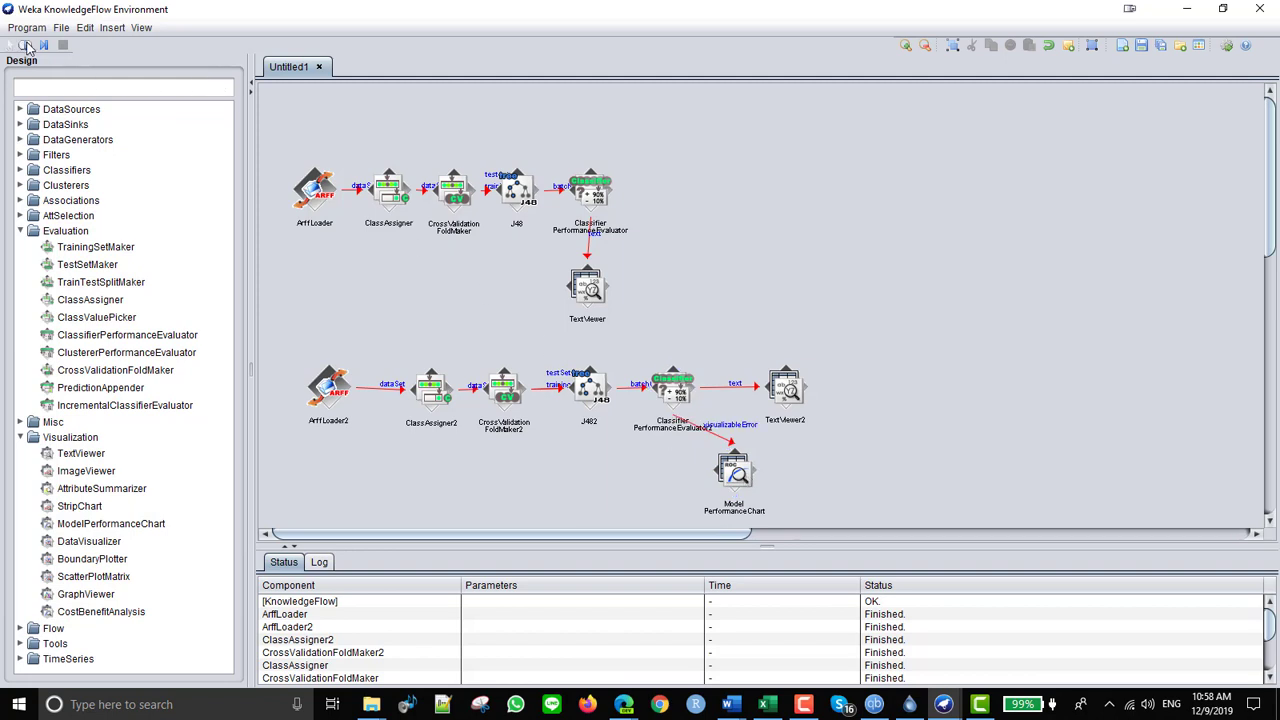
Run the flow again, view the plot from the ModelPerformanceChart component, and close the chart window
{"action": "left_click", "coordinate": [27, 46]}
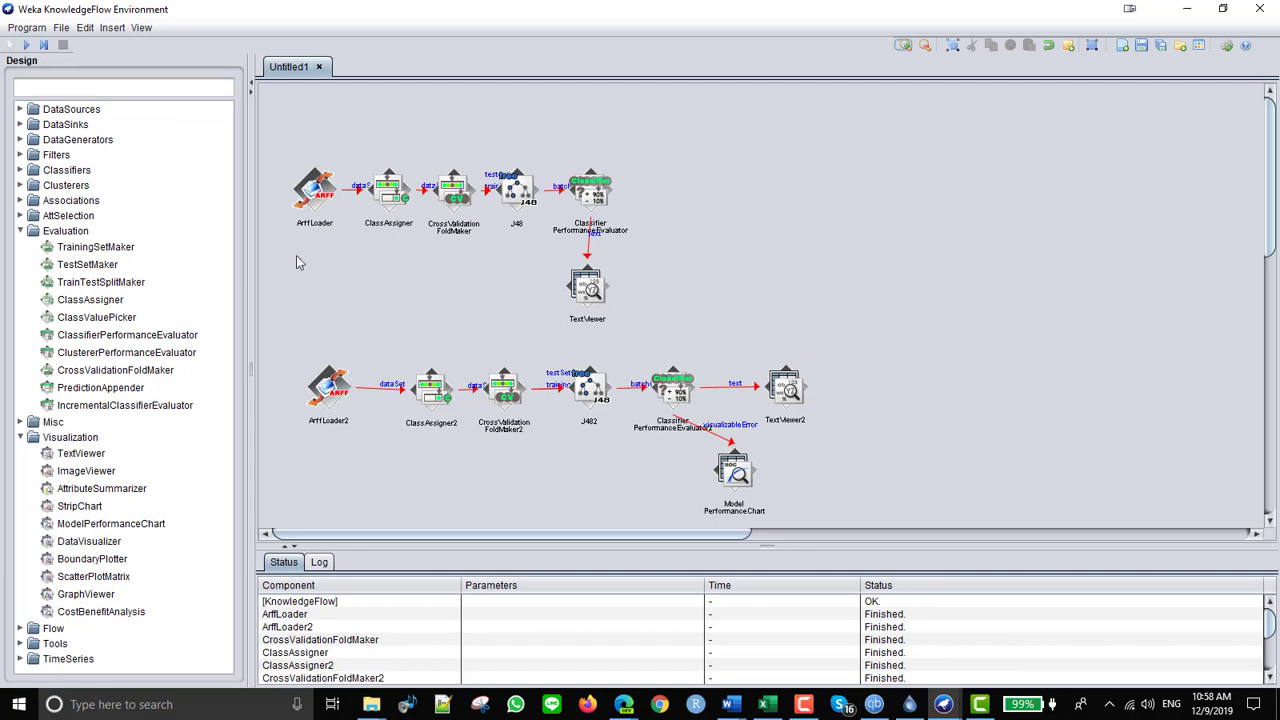
{"action": "right_click", "coordinate": [737, 479]}
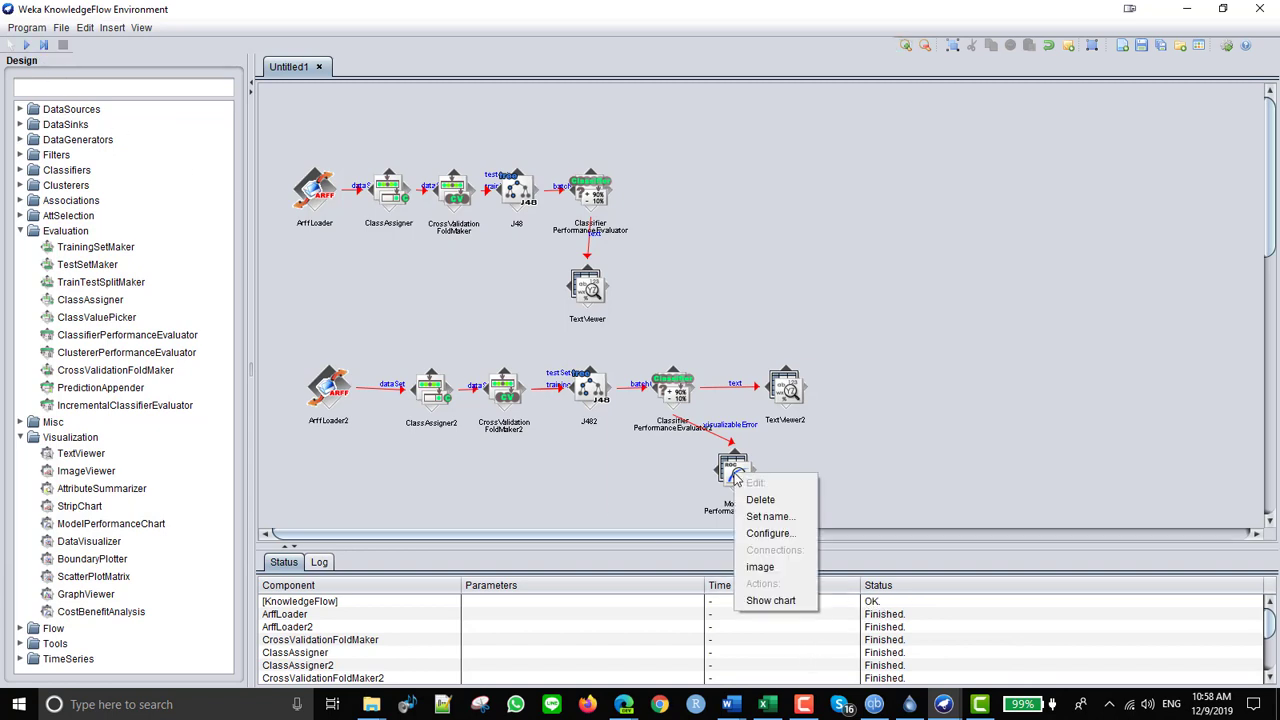
{"action": "left_click", "coordinate": [775, 603]}
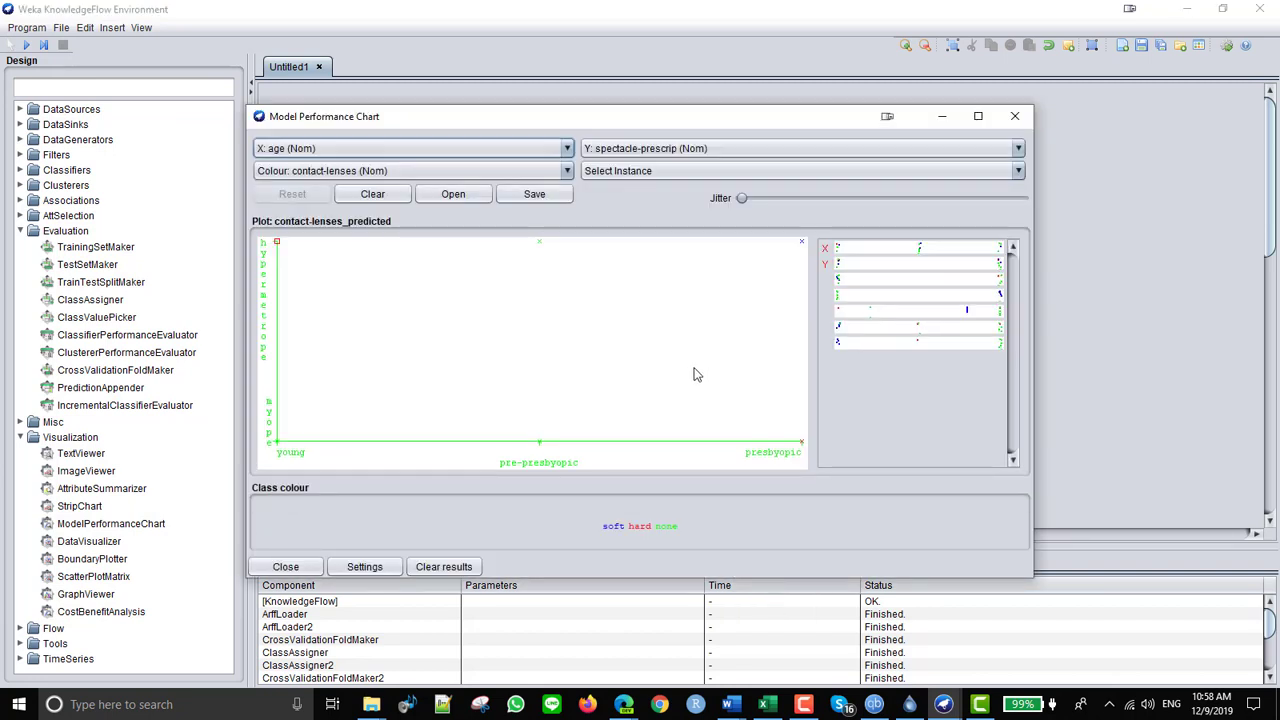
{"action": "left_click", "coordinate": [1014, 116]}
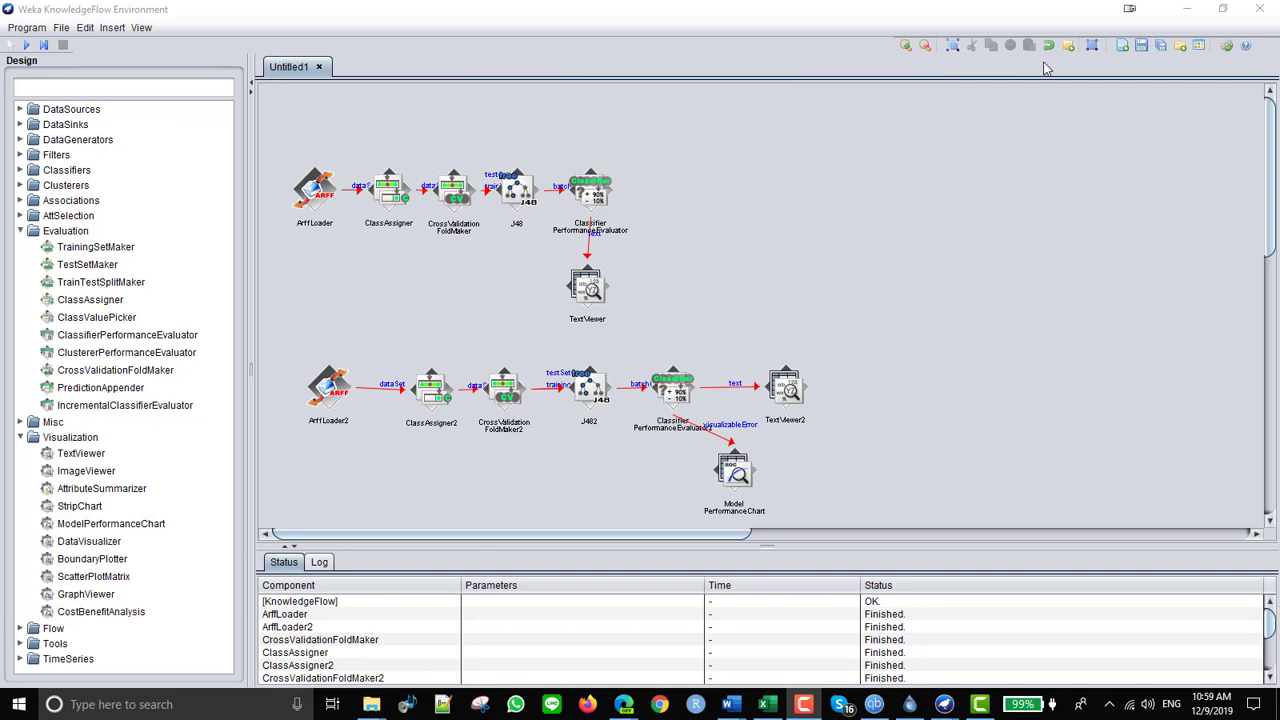
{"action": "left_click", "coordinate": [27, 28]}
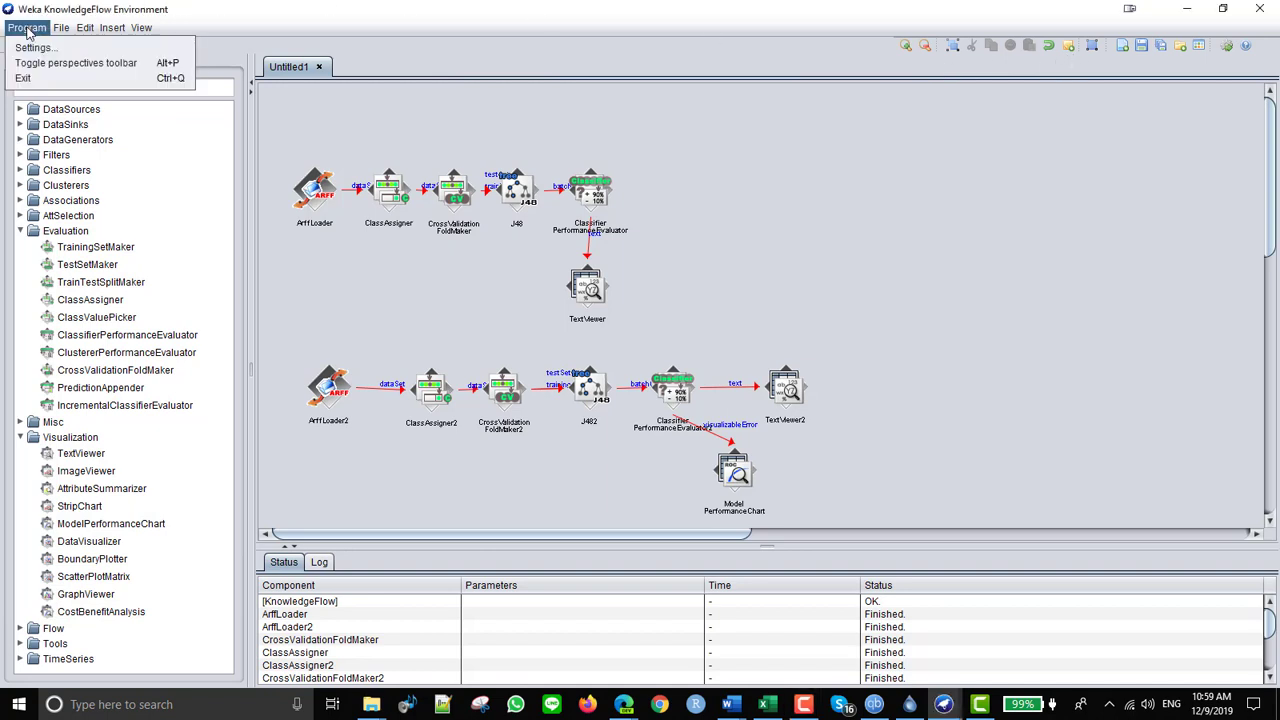
{"action": "mouse_move", "coordinate": [141, 28]}
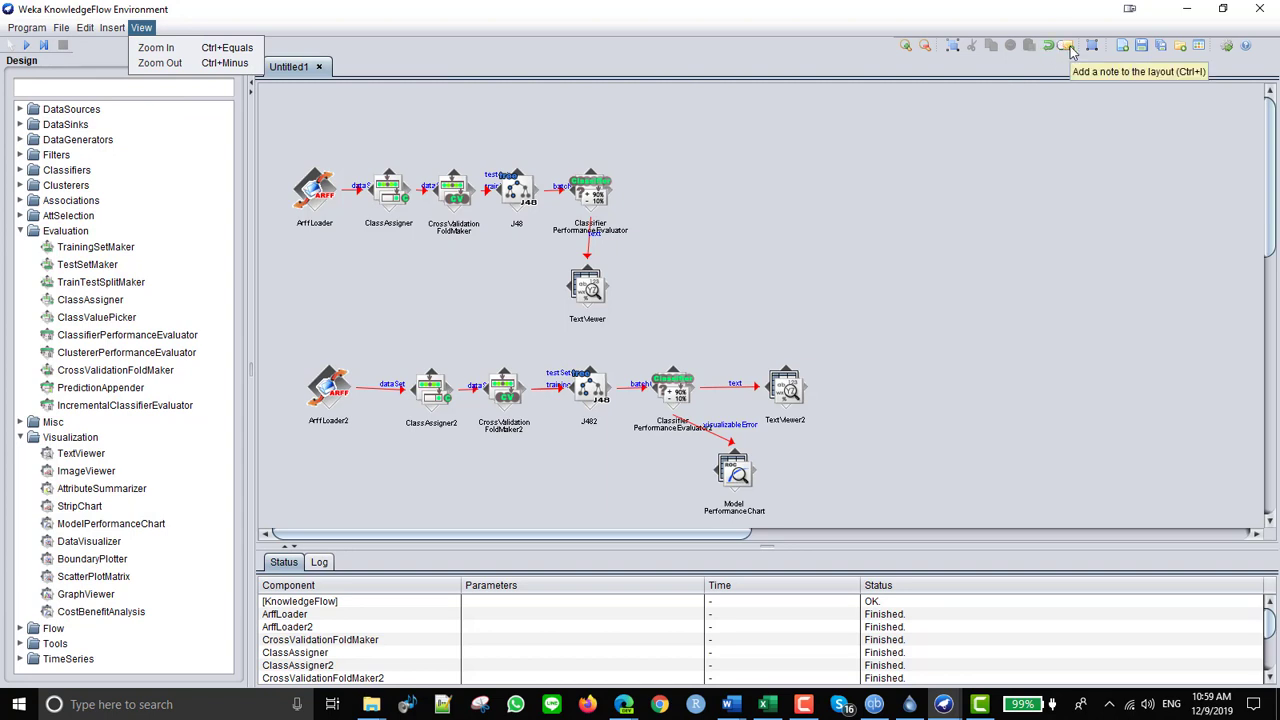
{"action": "key", "text": "Escape"}
Create a new empty flow layout and open the built-in Cross validation template flow
{"action": "left_click", "coordinate": [1122, 48]}
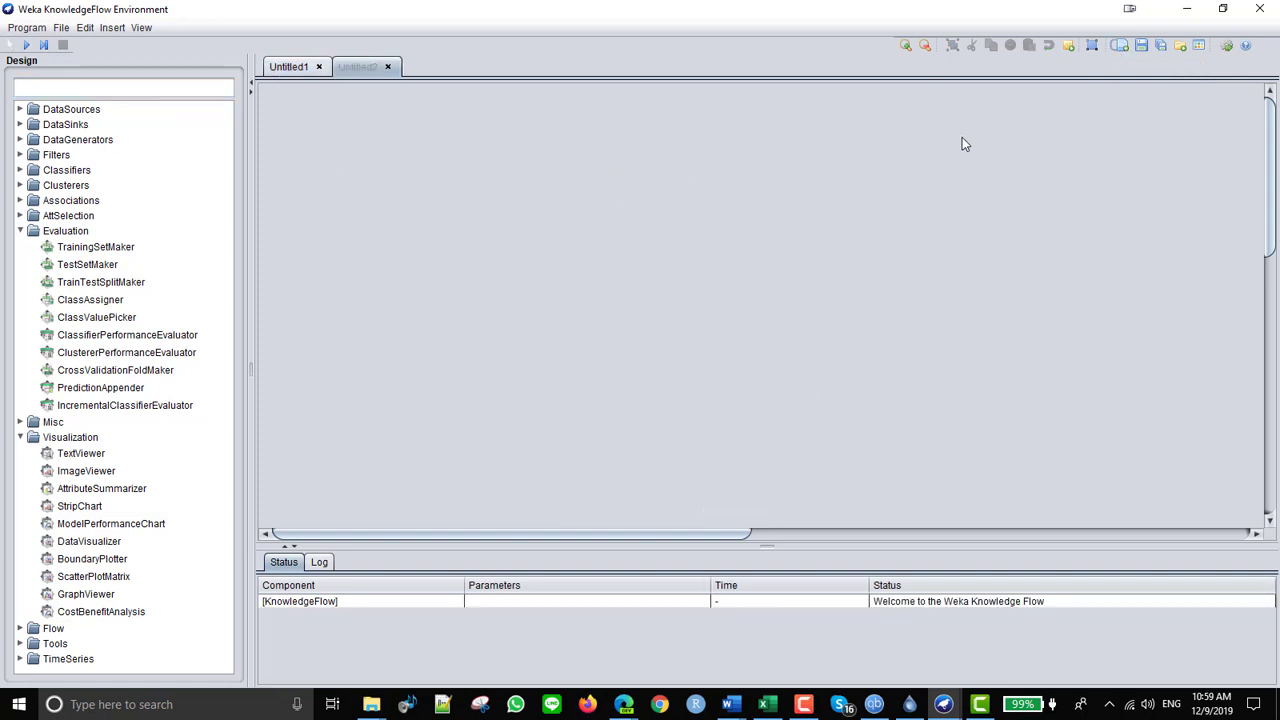
{"action": "left_click", "coordinate": [1197, 47]}
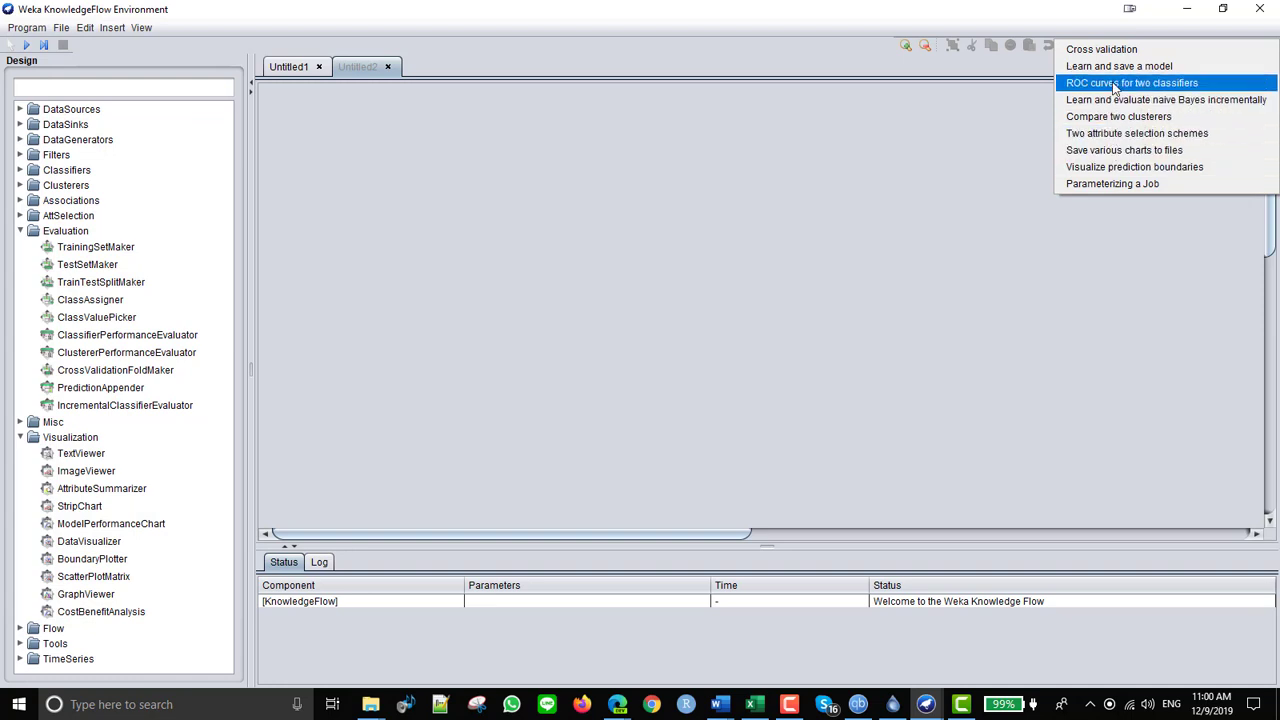
{"action": "left_click", "coordinate": [1101, 49]}
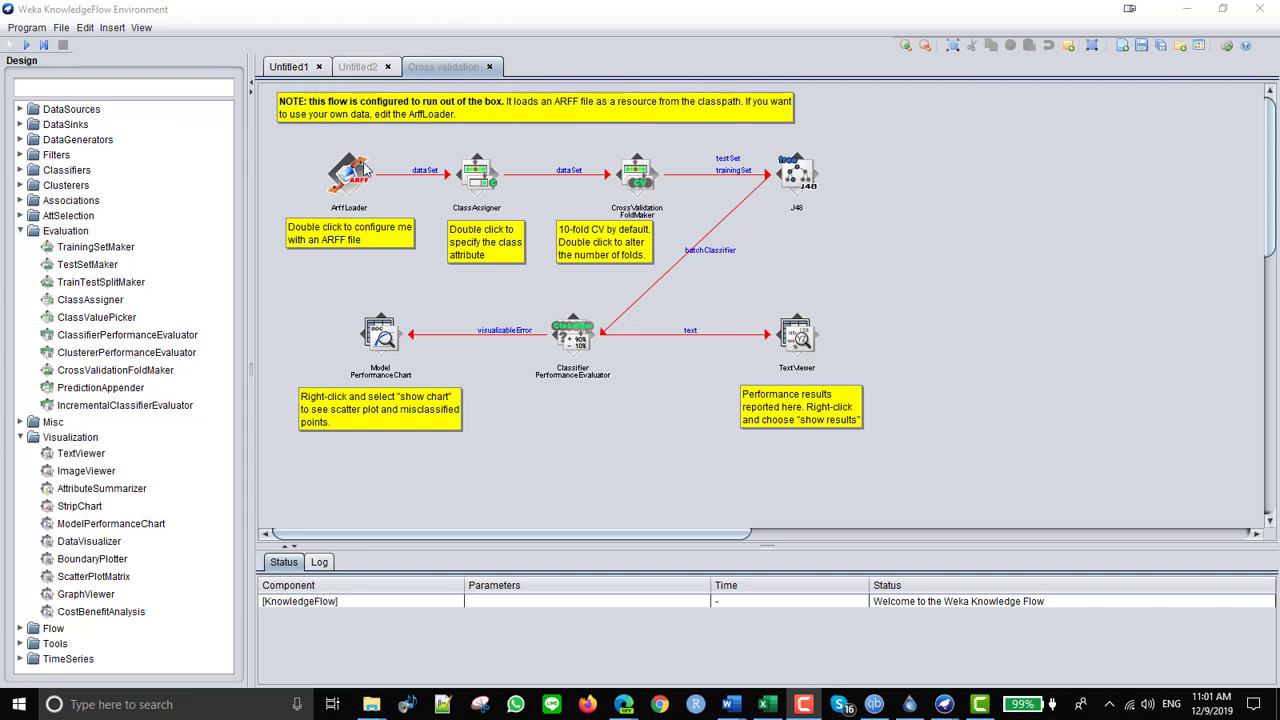
Inspect the ArffLoader's file options and the ClassAssigner's available class attributes, closing both dialogs without changes
{"action": "right_click", "coordinate": [348, 177]}
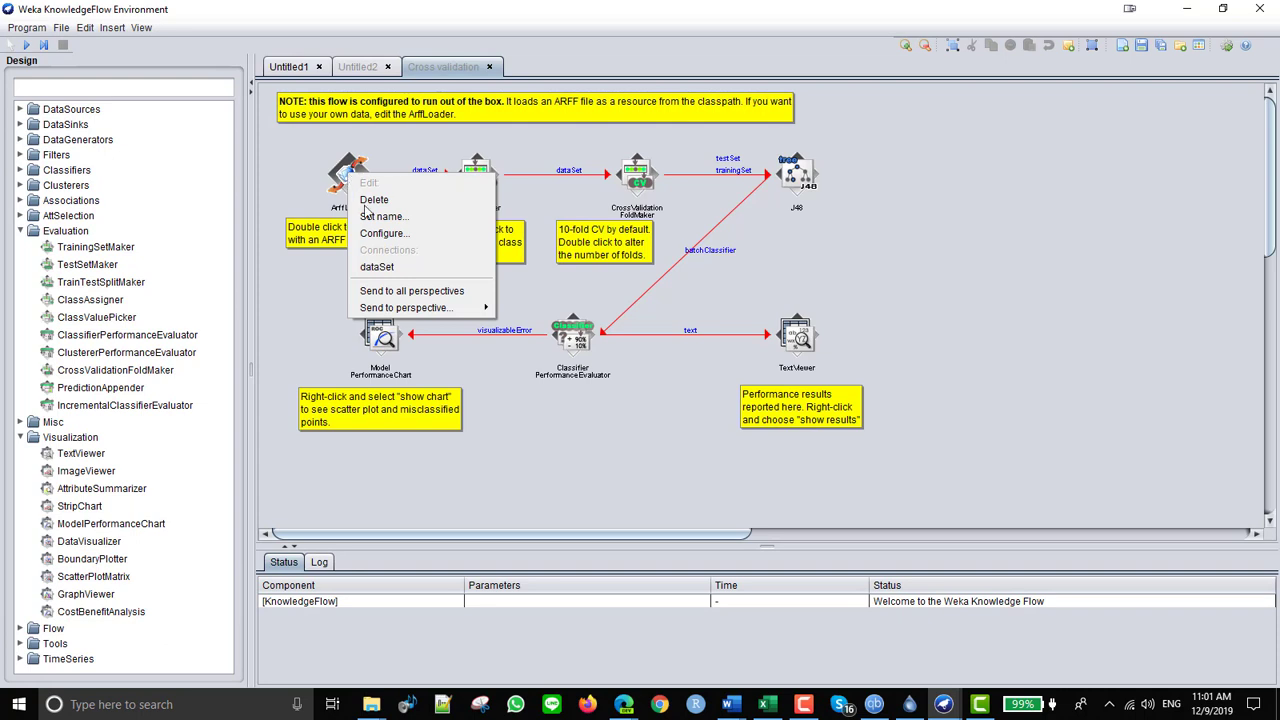
{"action": "left_click", "coordinate": [385, 233]}
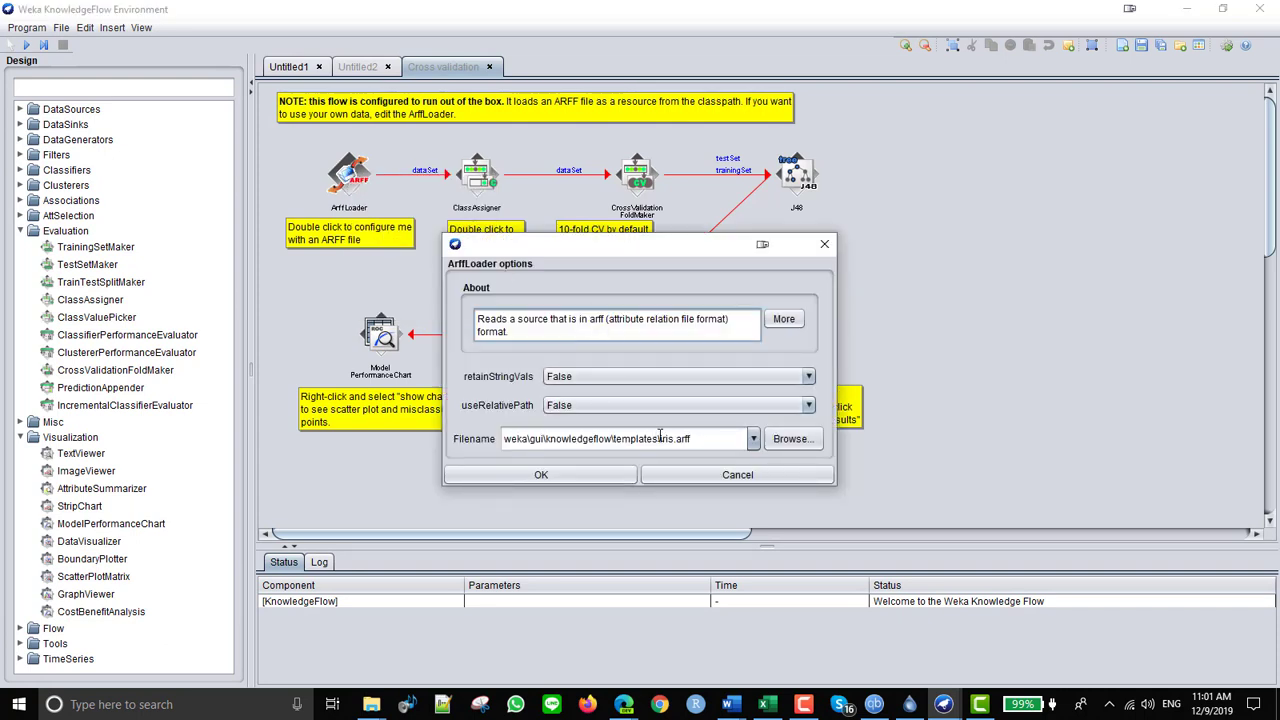
{"action": "left_click", "coordinate": [824, 244]}
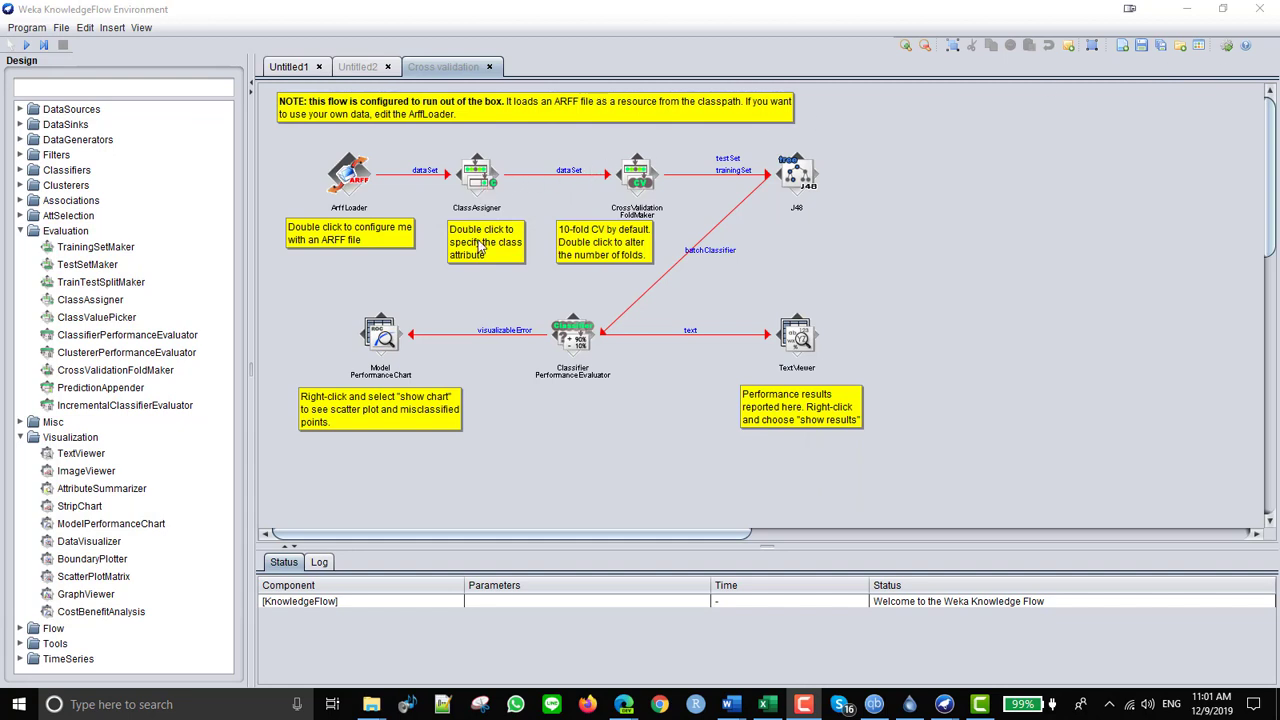
{"action": "double_click", "coordinate": [475, 190]}
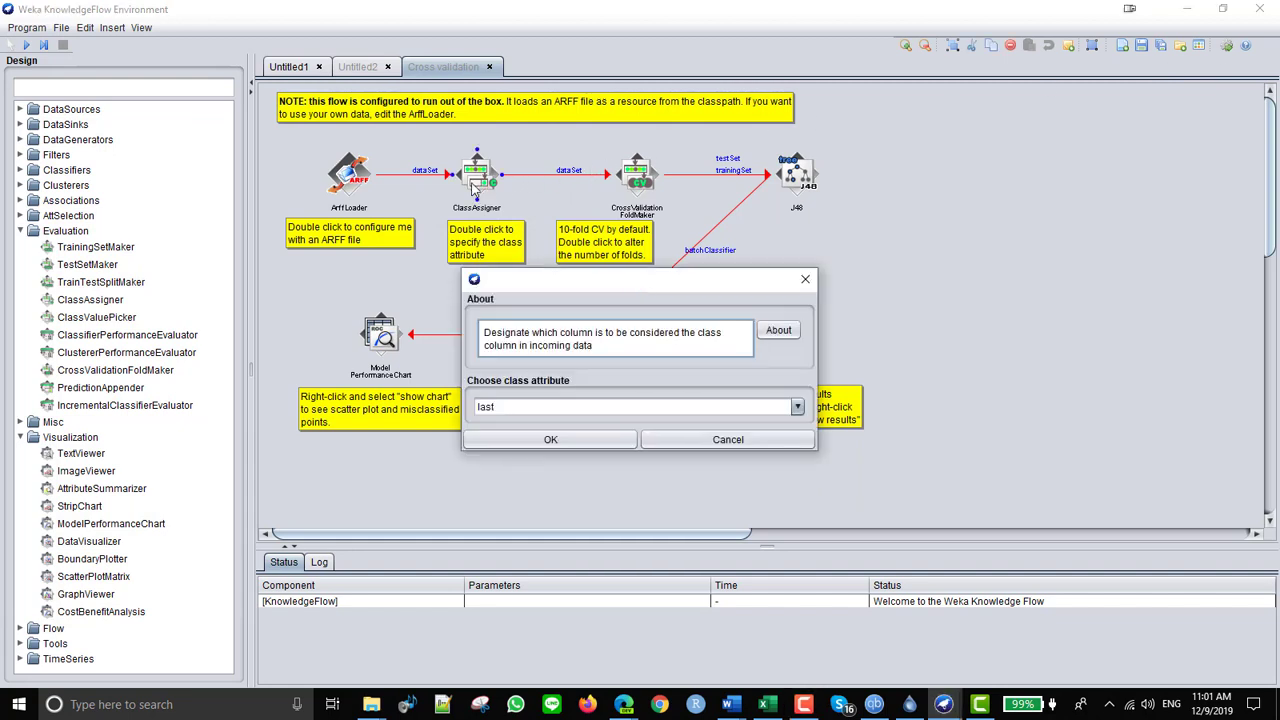
{"action": "left_click", "coordinate": [798, 408]}
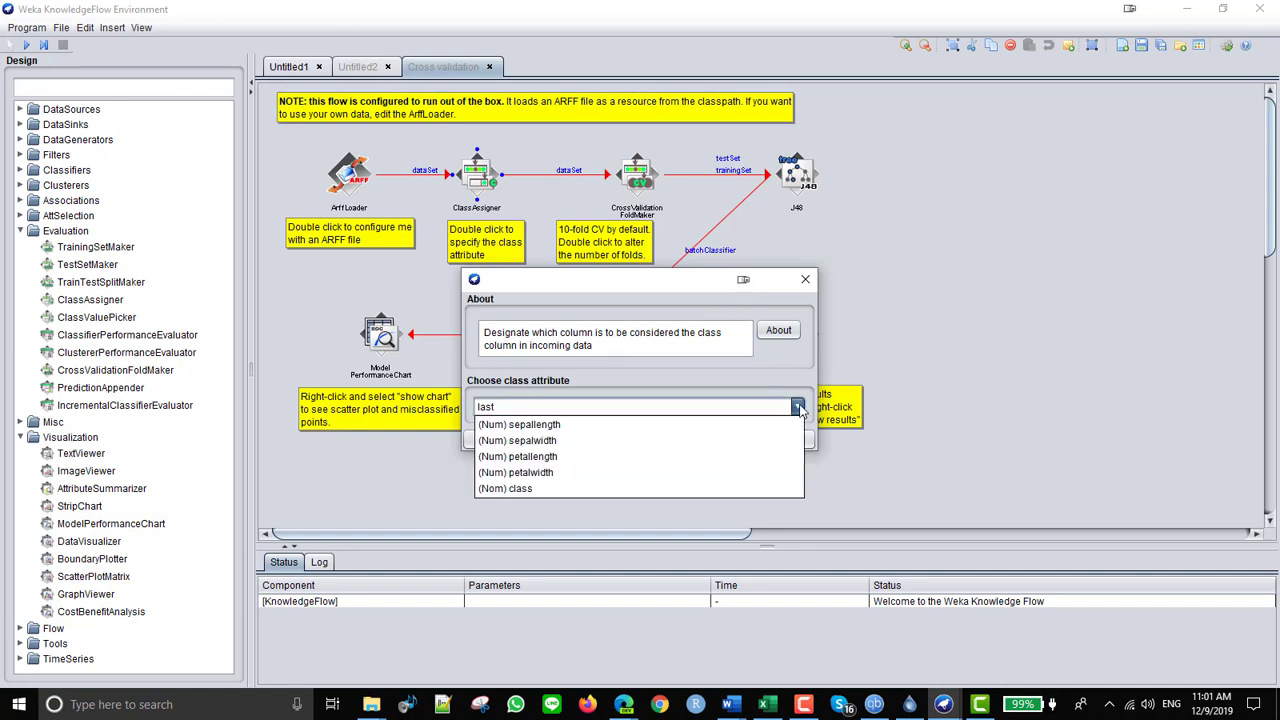
{"action": "left_click", "coordinate": [798, 408]}
{"action": "left_click", "coordinate": [805, 280]}
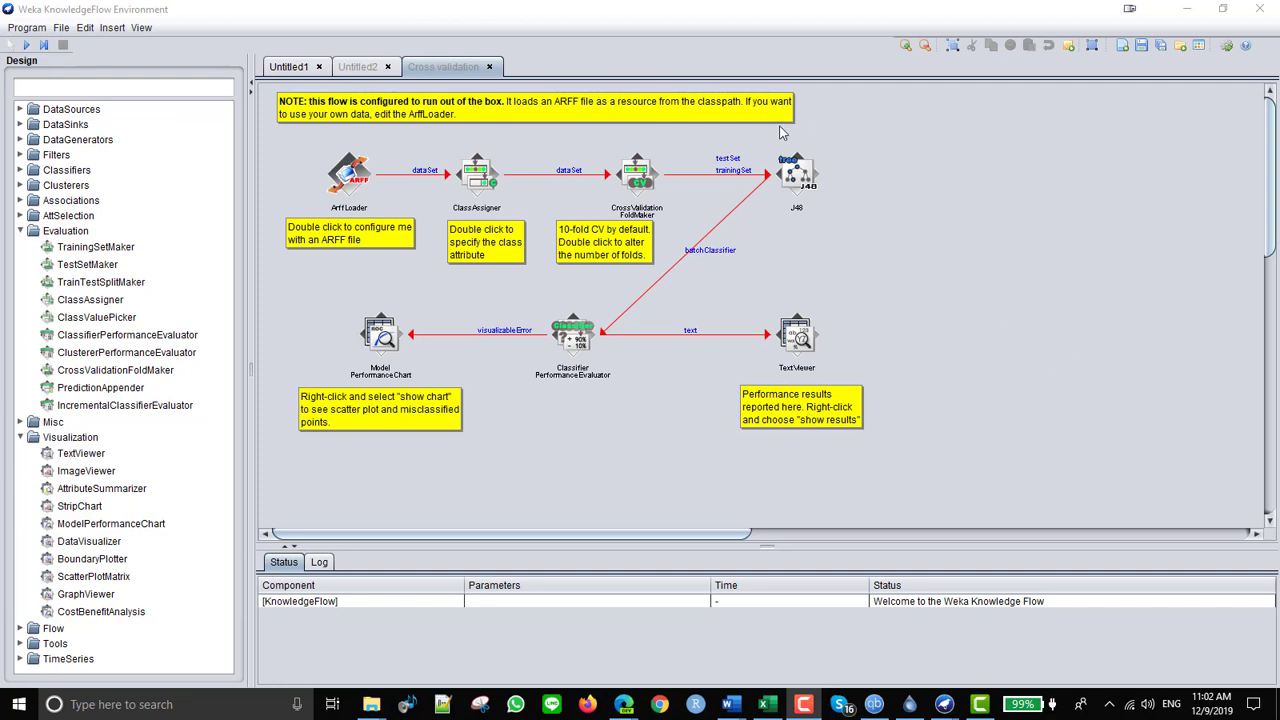
Run the Cross validation template flow, view the scatter plot from its ModelPerformanceChart, and close the chart window
{"action": "left_click", "coordinate": [26, 46]}
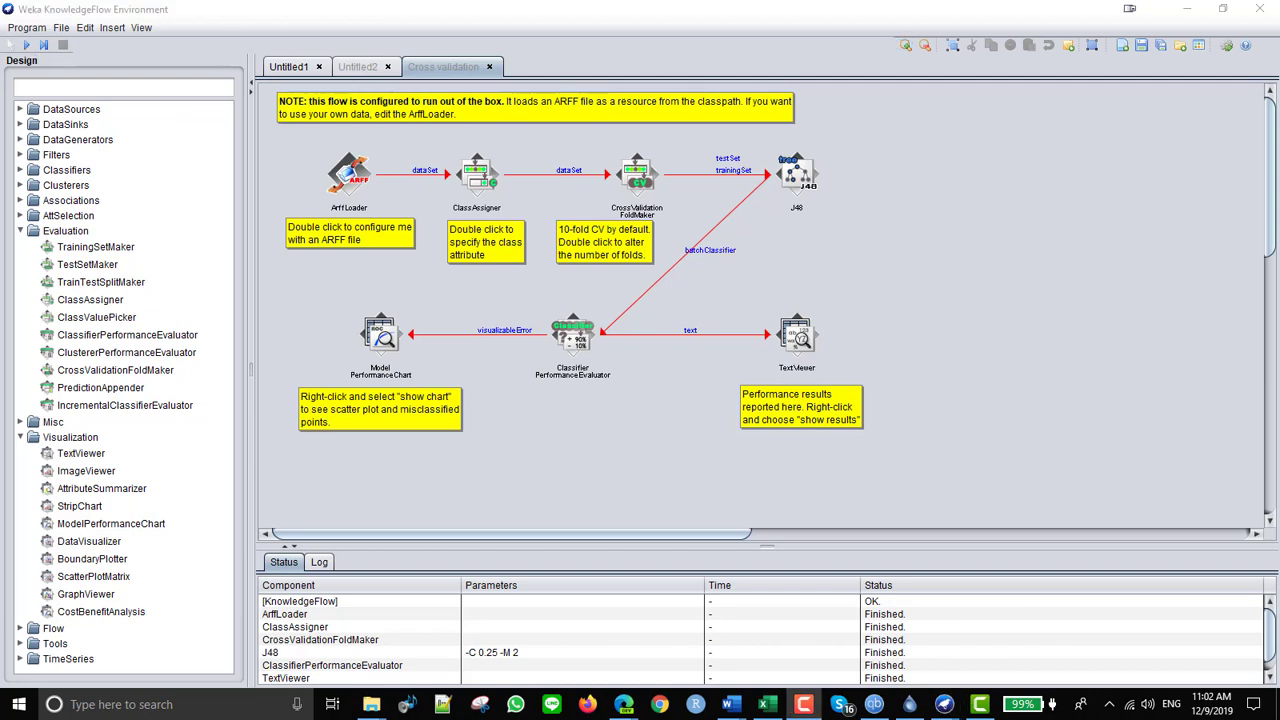
{"action": "right_click", "coordinate": [381, 346]}
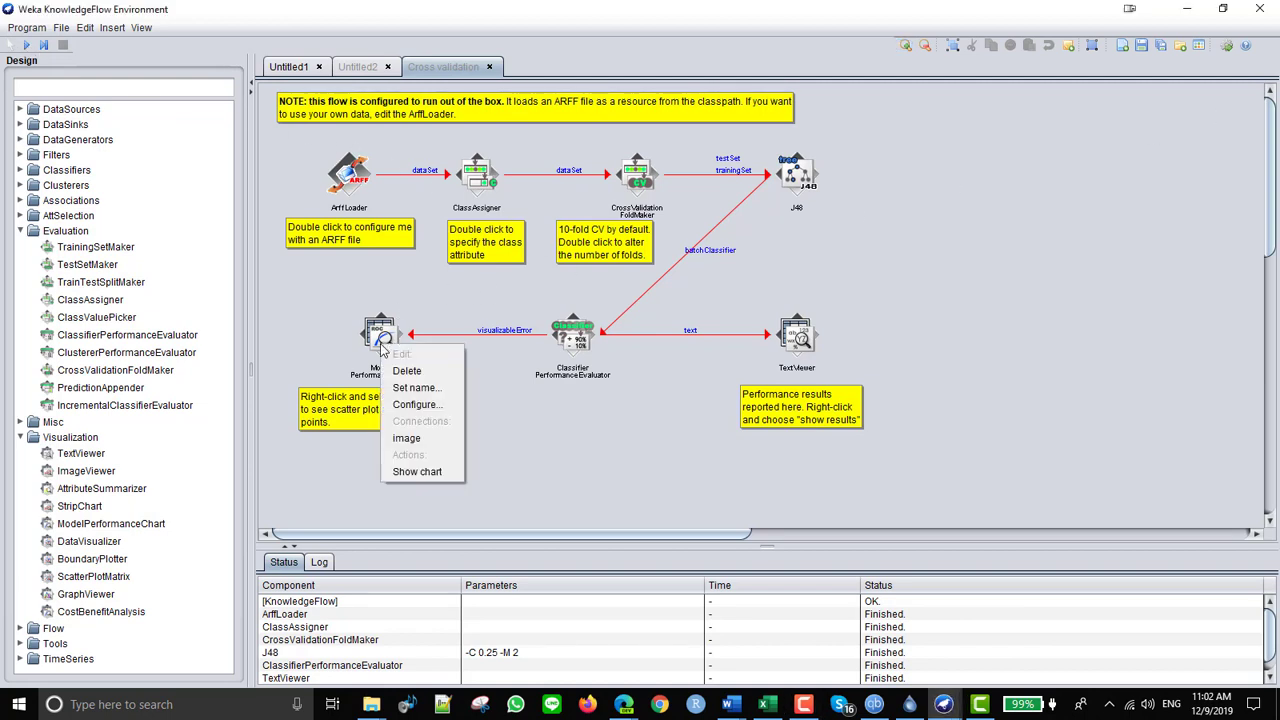
{"action": "left_click", "coordinate": [420, 474]}
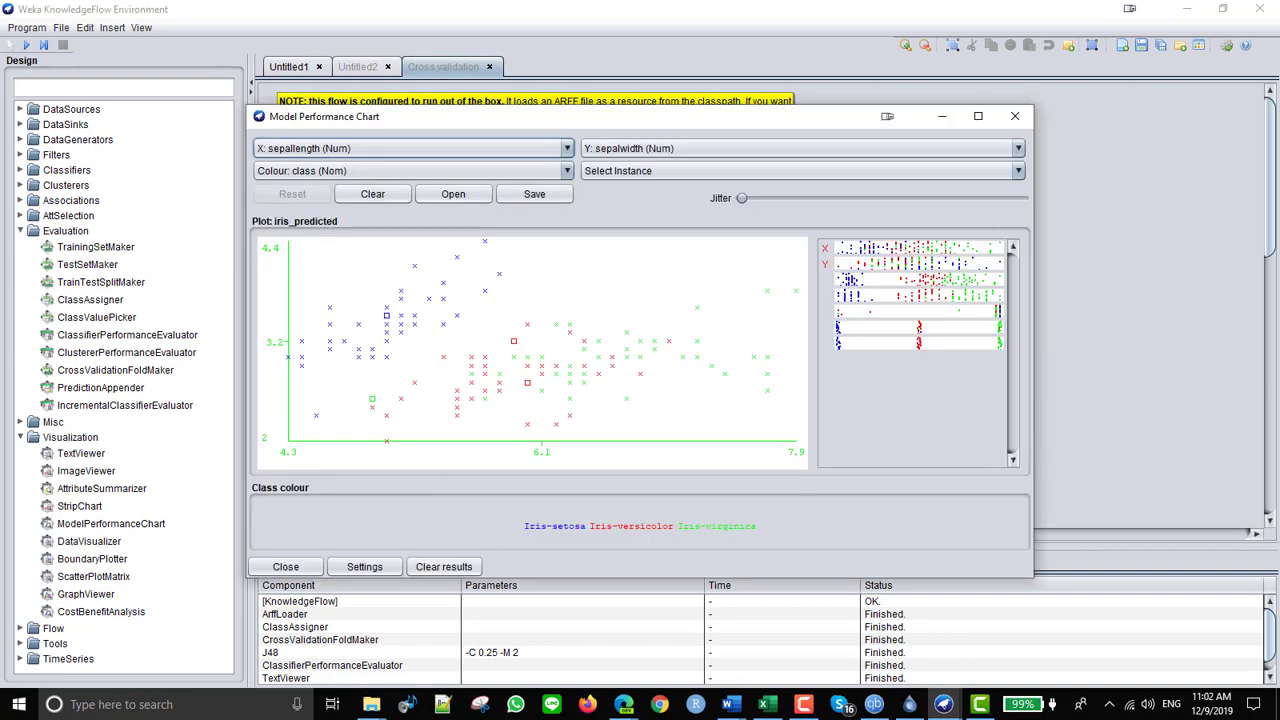
{"action": "left_click", "coordinate": [1015, 116]}
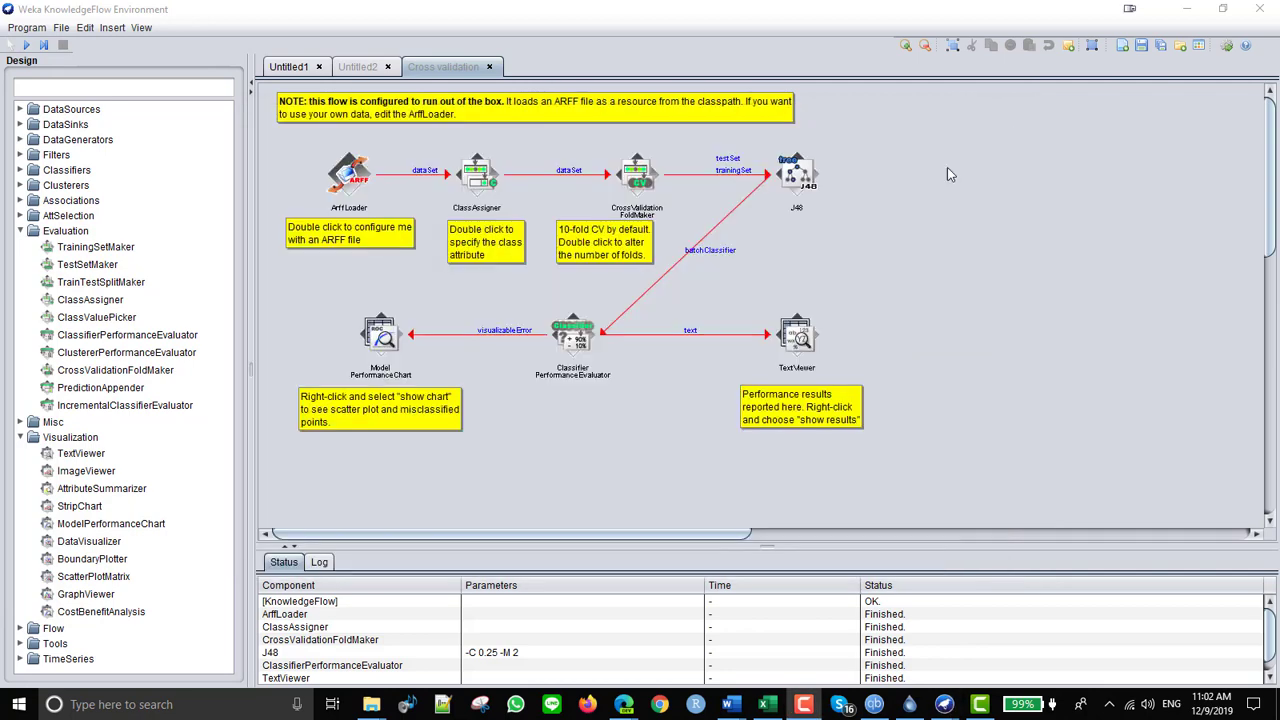
Show the TextViewer results of the template flow, review the J48 evaluation for iris, and close the results window
{"action": "right_click", "coordinate": [796, 340]}
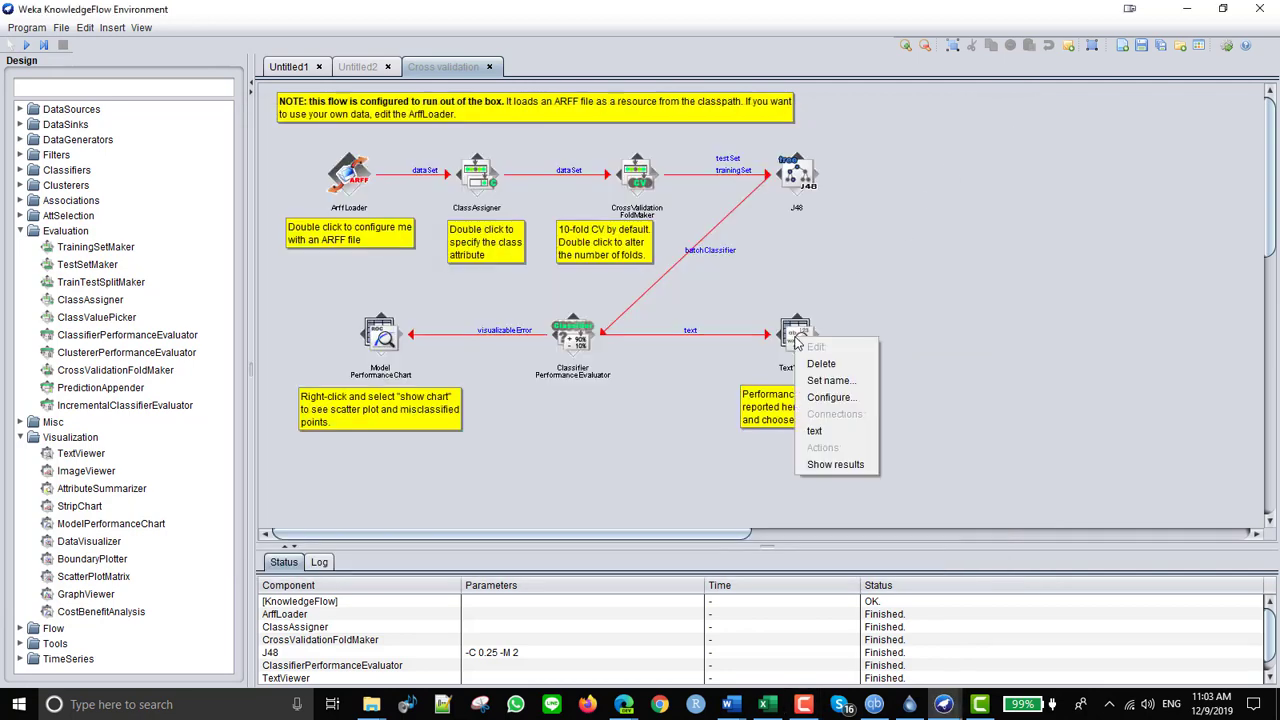
{"action": "left_click", "coordinate": [850, 464]}
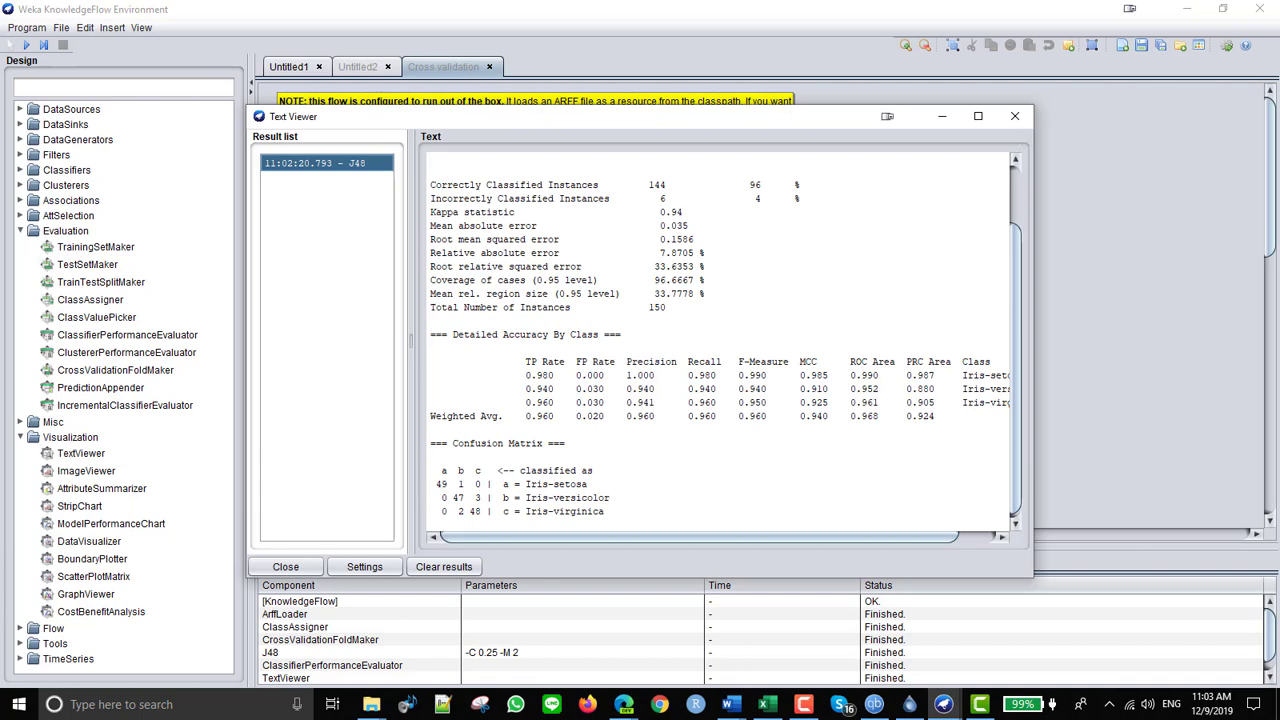
{"action": "left_click", "coordinate": [1015, 117]}
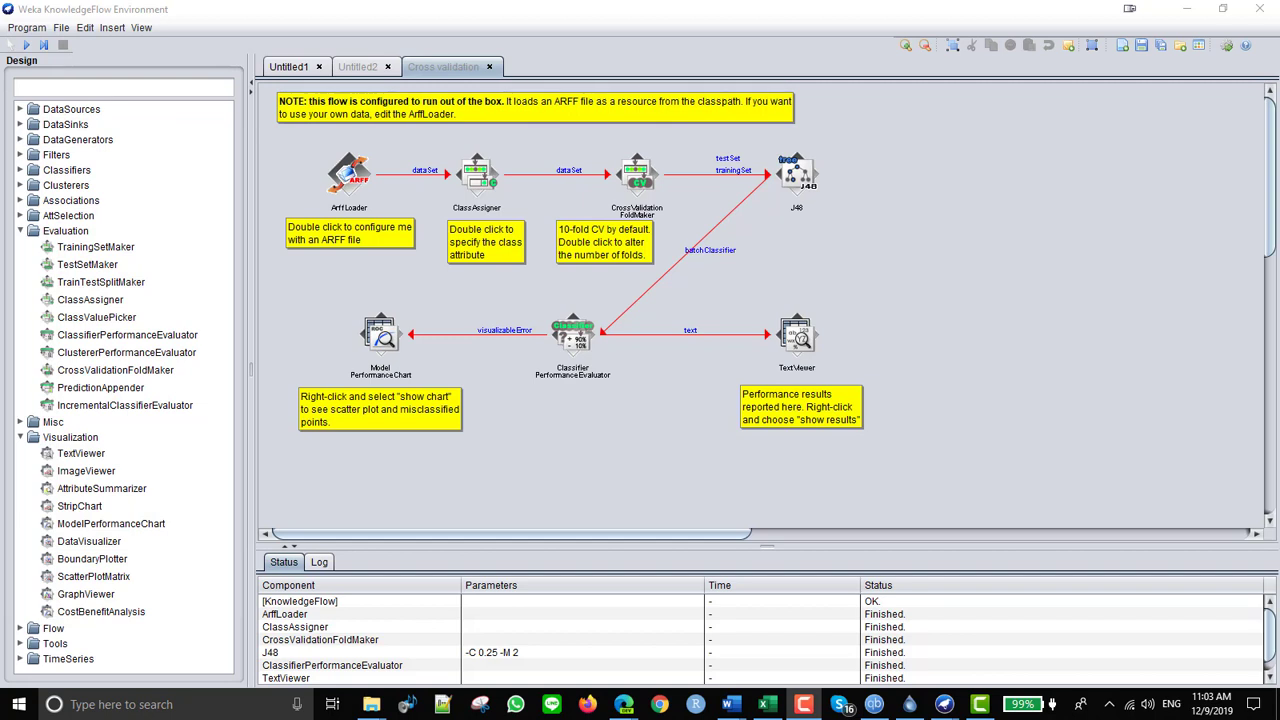
Close the KnowledgeFlow environment without saving Untitled1 and bring up the Weka GUI Chooser
{"action": "left_click", "coordinate": [1259, 9]}
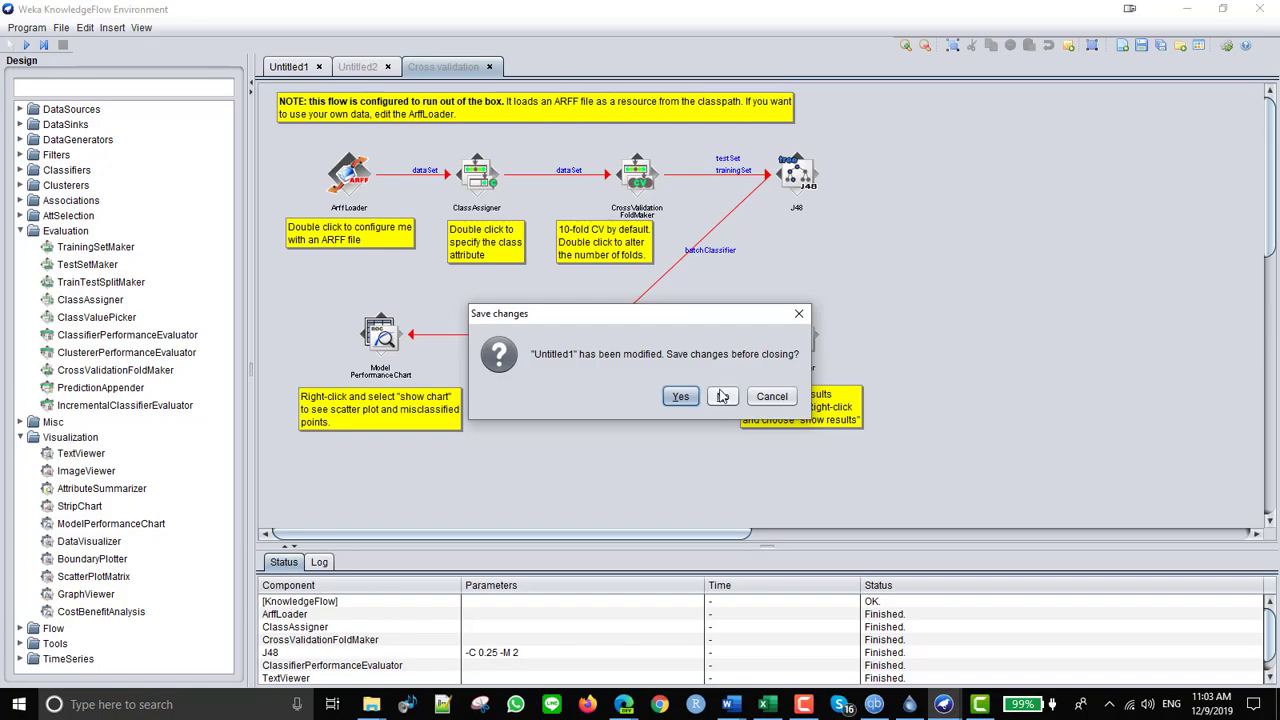
{"action": "left_click", "coordinate": [722, 396]}
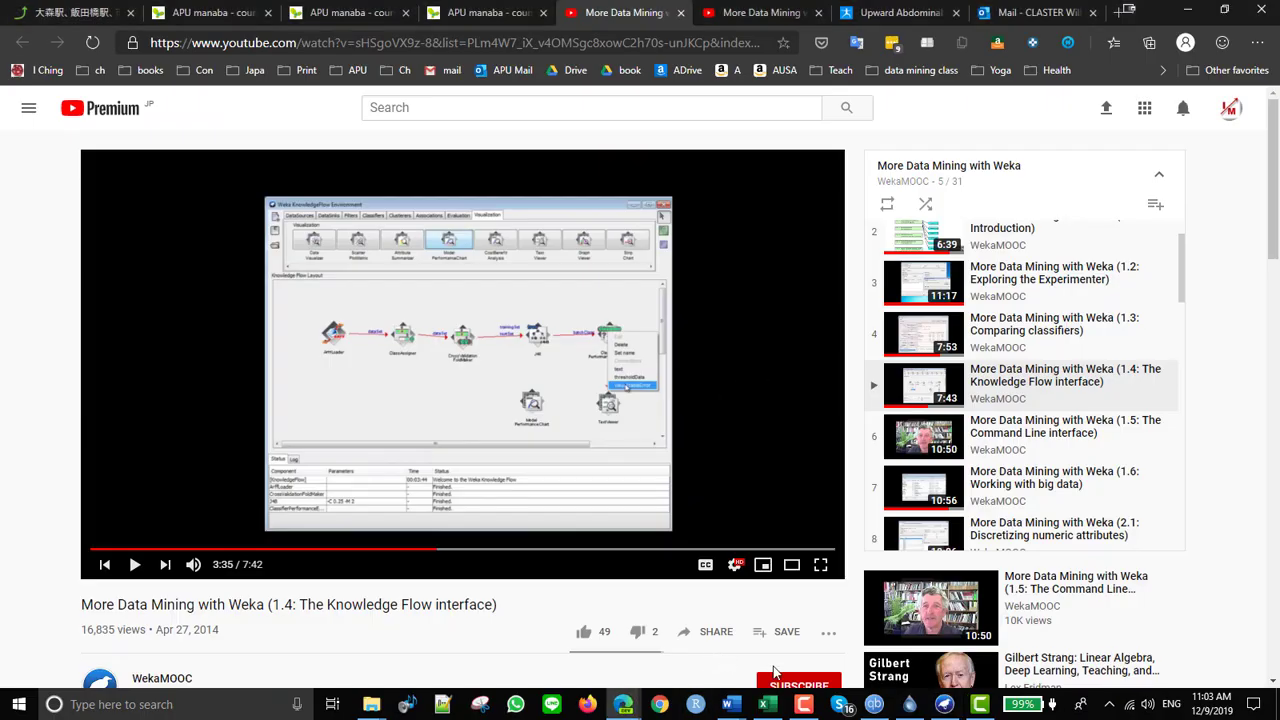
{"action": "left_click", "coordinate": [944, 704]}
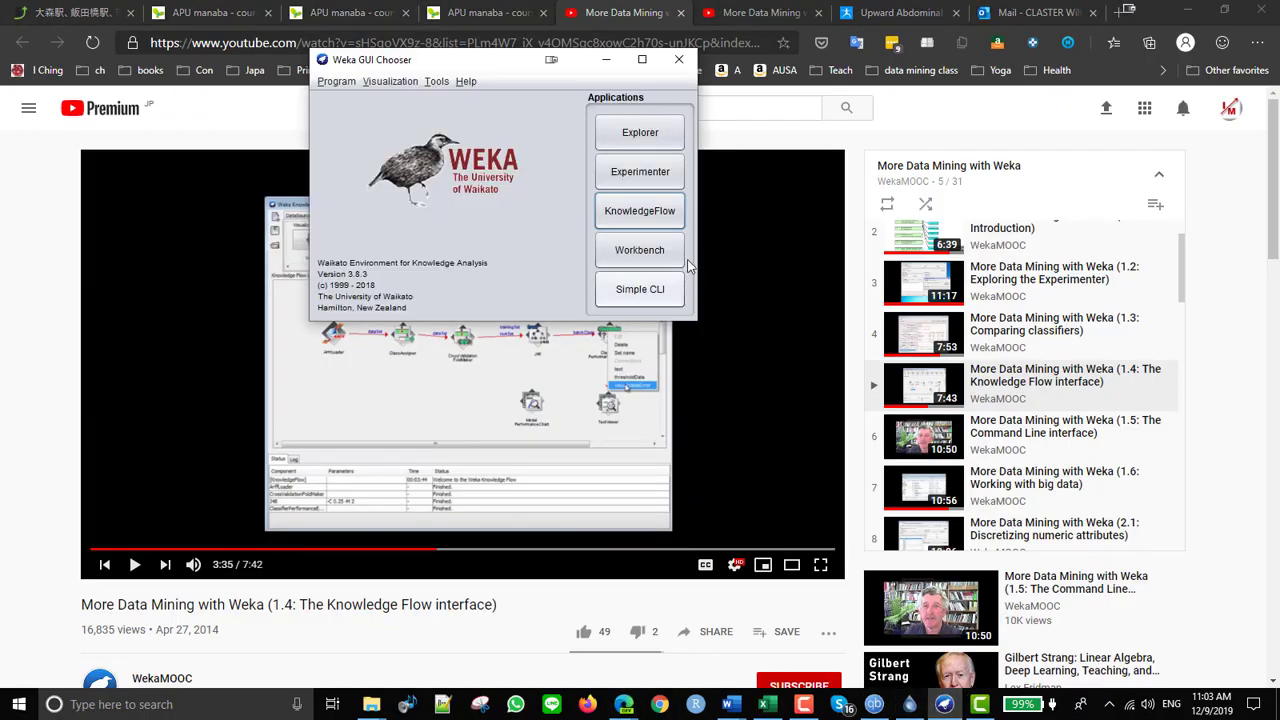
Start a new experiment in the Experimenter and add iris.arff from the Weka-3-8 data folder as its dataset
{"action": "left_click", "coordinate": [641, 177]}
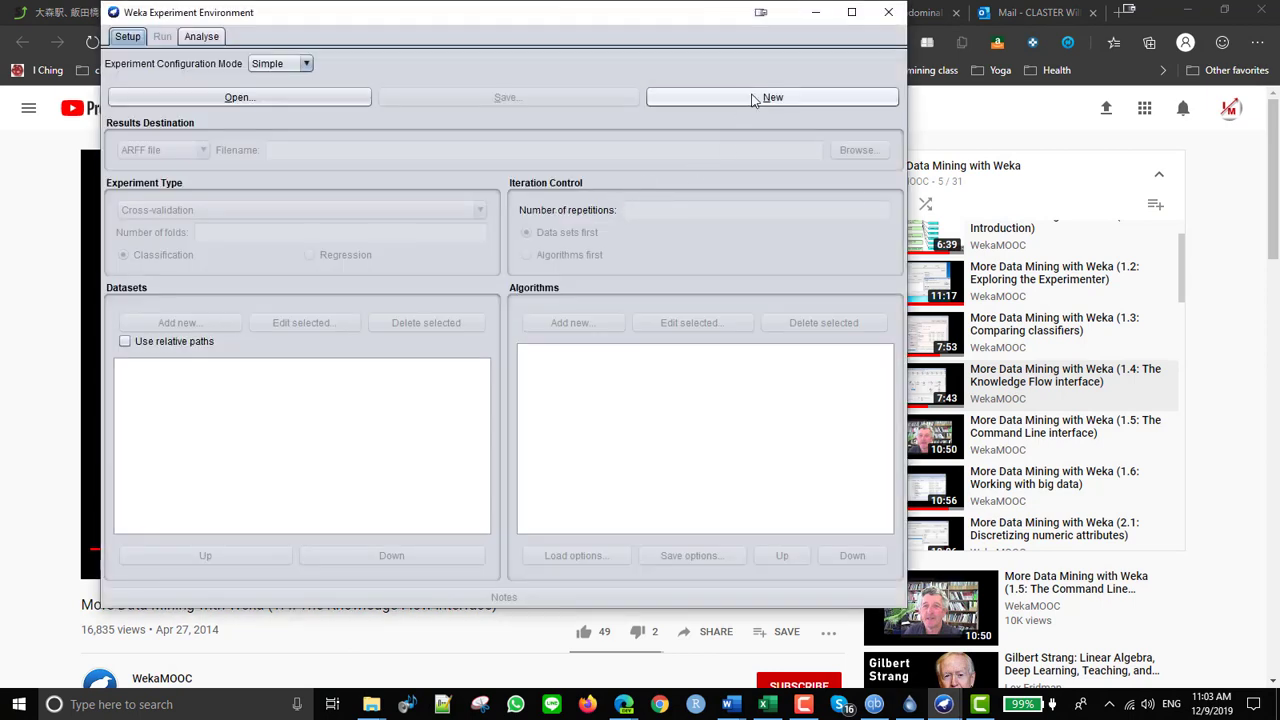
{"action": "left_click", "coordinate": [754, 99]}
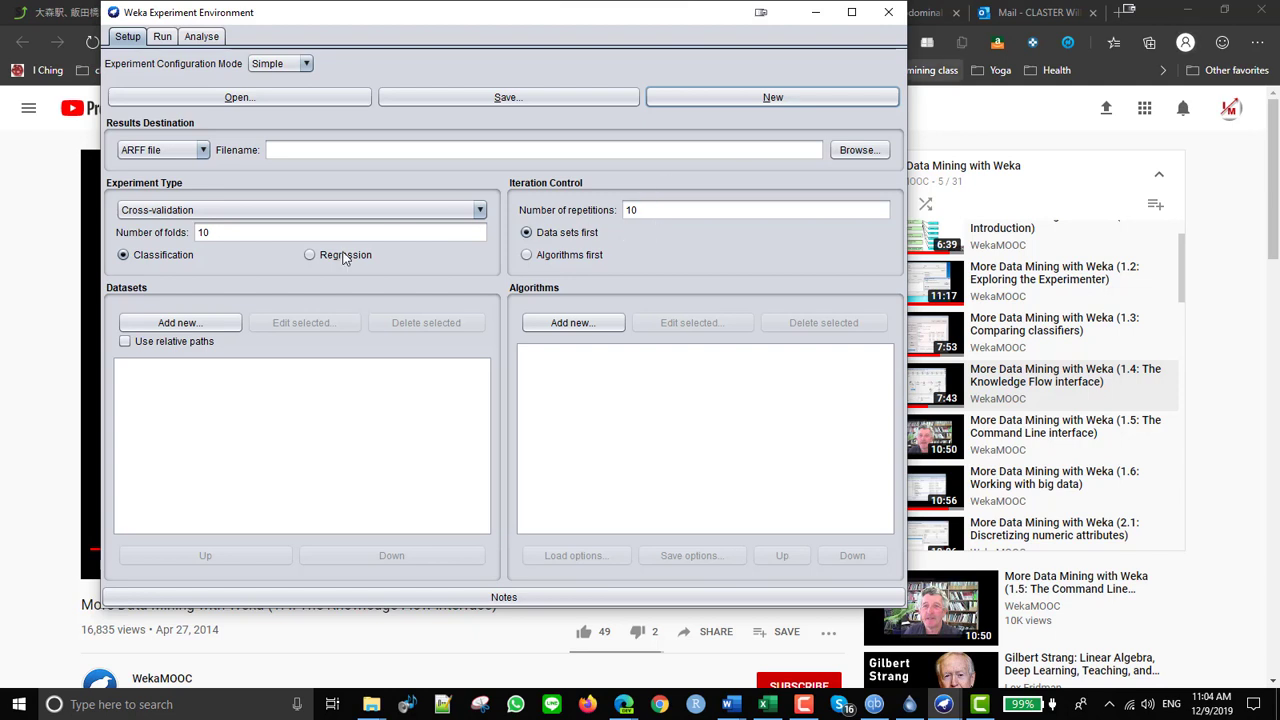
{"action": "left_click", "coordinate": [214, 323]}
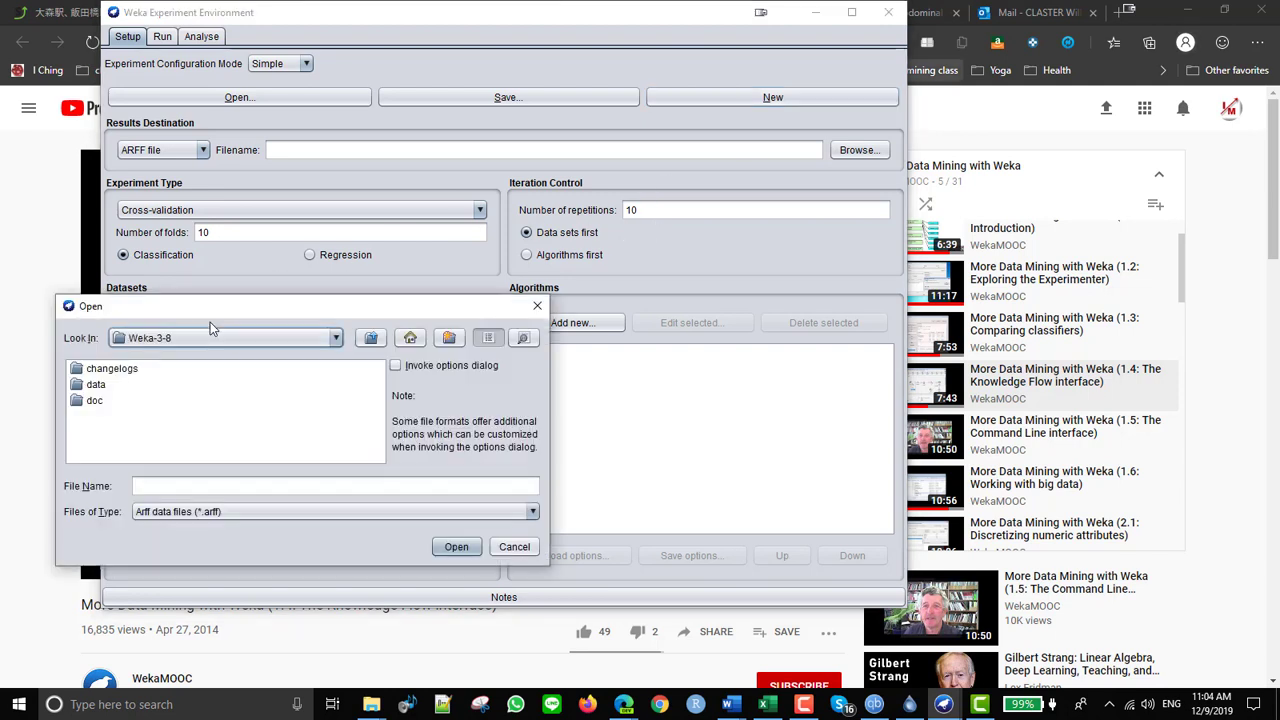
{"action": "left_click", "coordinate": [96, 385]}
{"action": "double_click", "coordinate": [97, 386]}
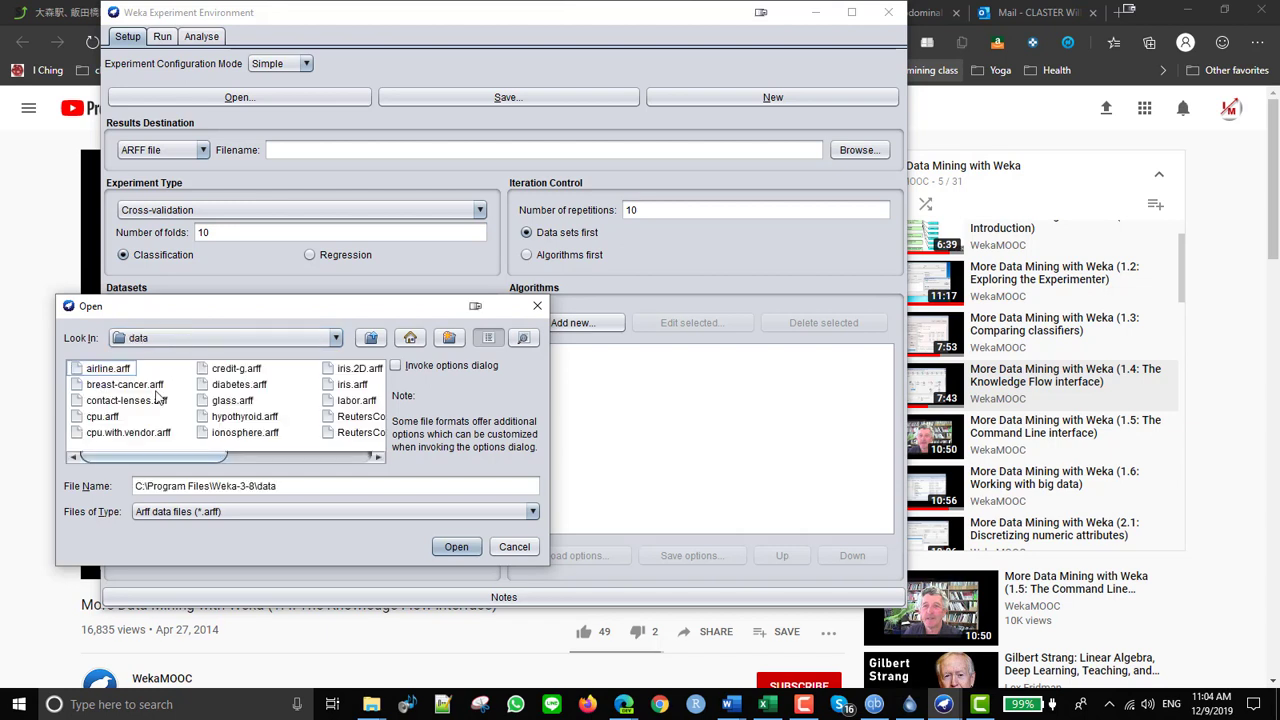
{"action": "left_click", "coordinate": [350, 384]}
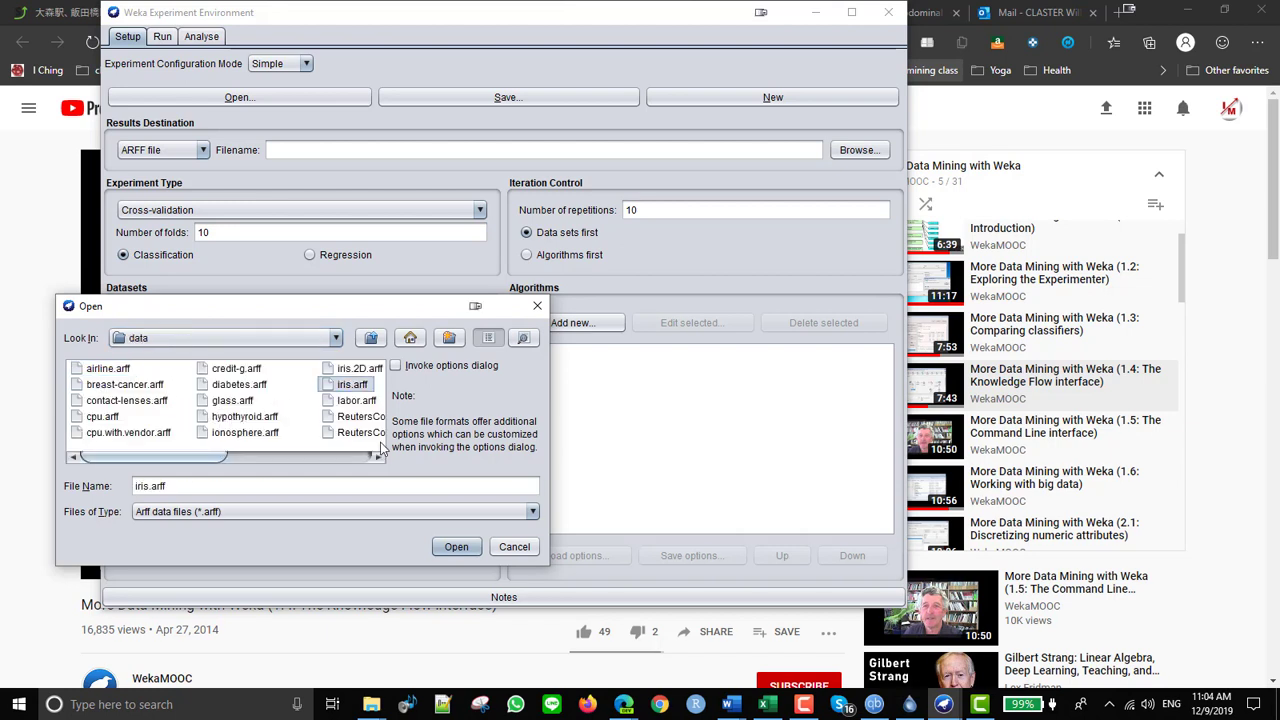
{"action": "left_click", "coordinate": [455, 546]}
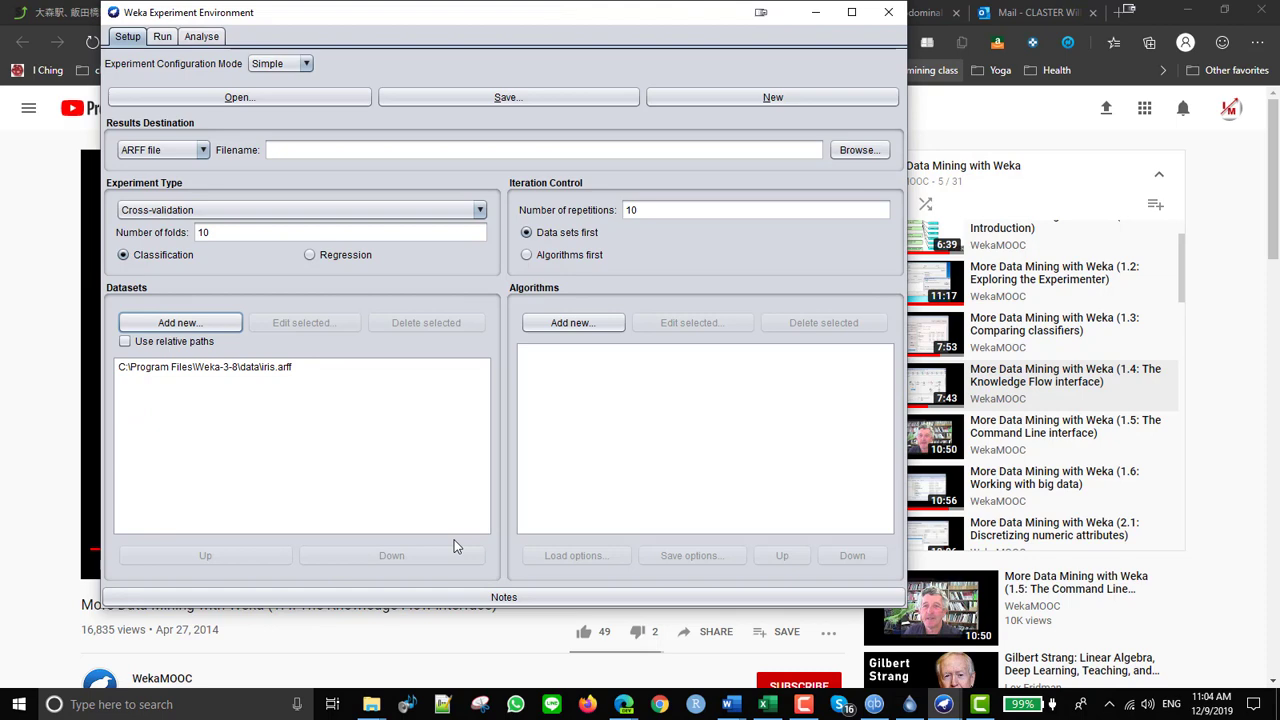
Minimize the Experimenter, launch the Explorer from the GUI Chooser, and load glass.arff for preprocessing
{"action": "left_click", "coordinate": [816, 17]}
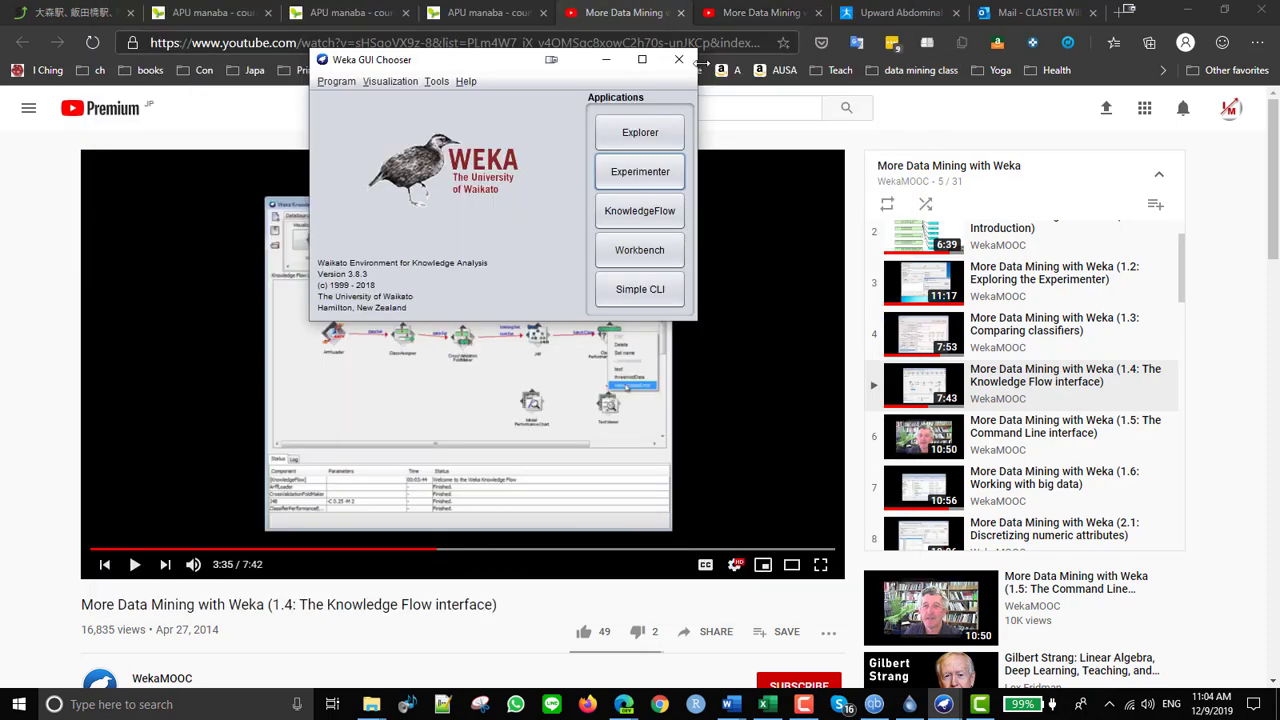
{"action": "left_click", "coordinate": [642, 133]}
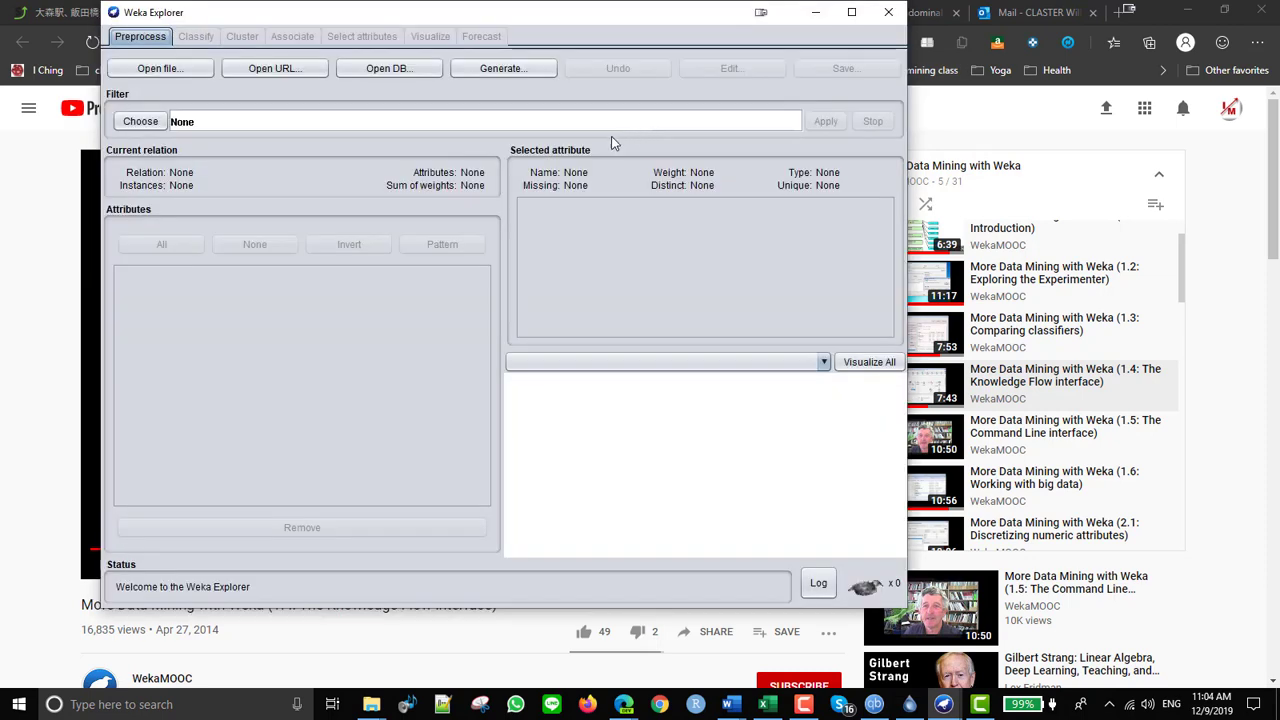
{"action": "left_click", "coordinate": [160, 68]}
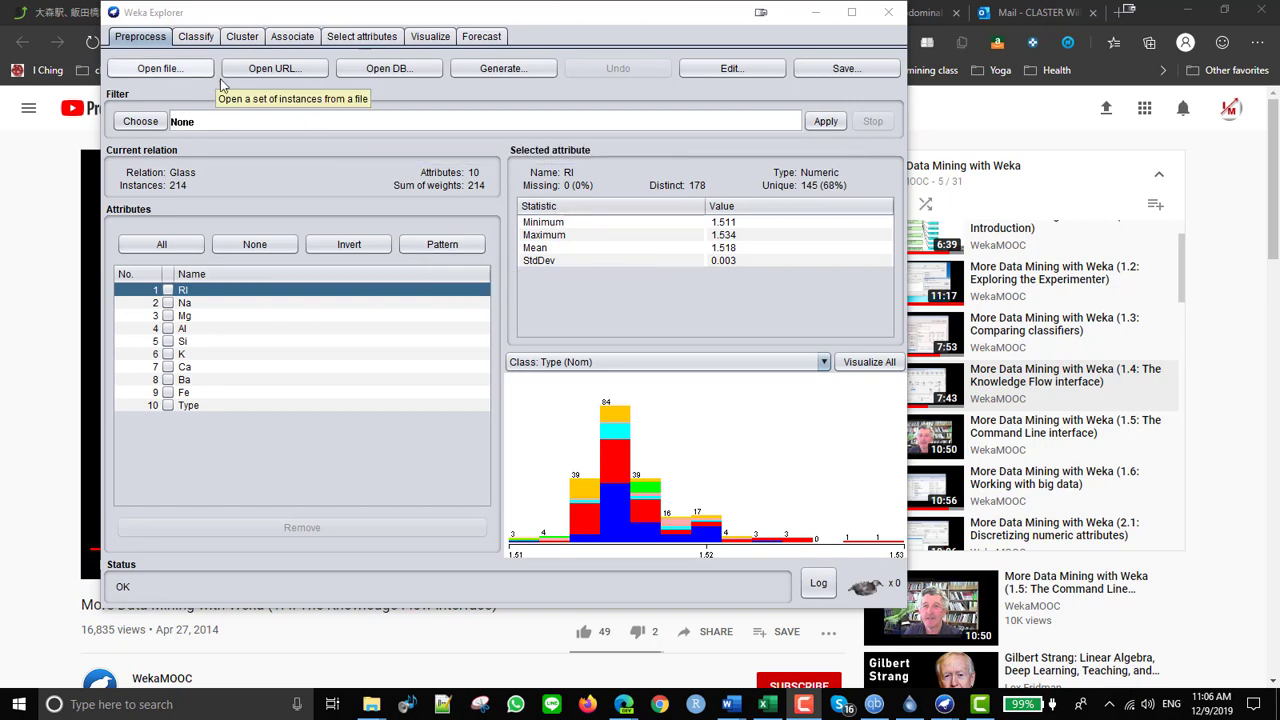
Remove the Na attribute from the glass data and save the reduced dataset as ARFF with MinusSomething in the file name
{"action": "left_click", "coordinate": [167, 303]}
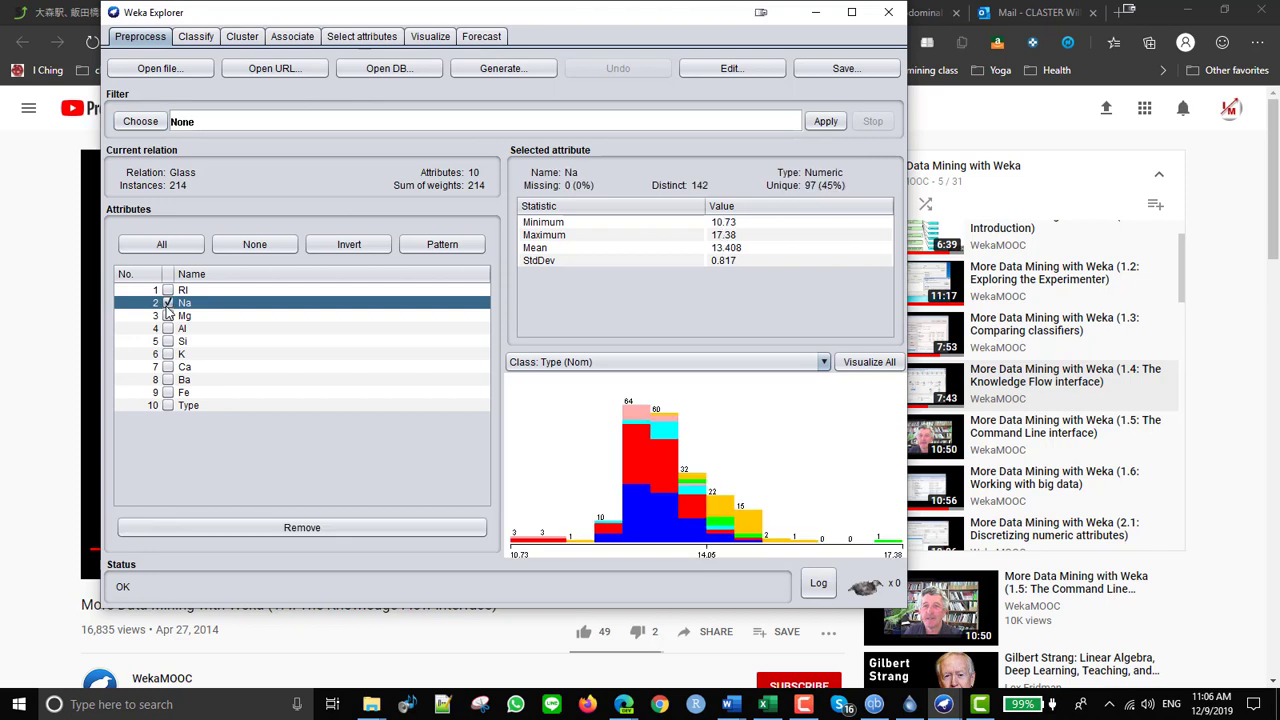
{"action": "left_click", "coordinate": [335, 533]}
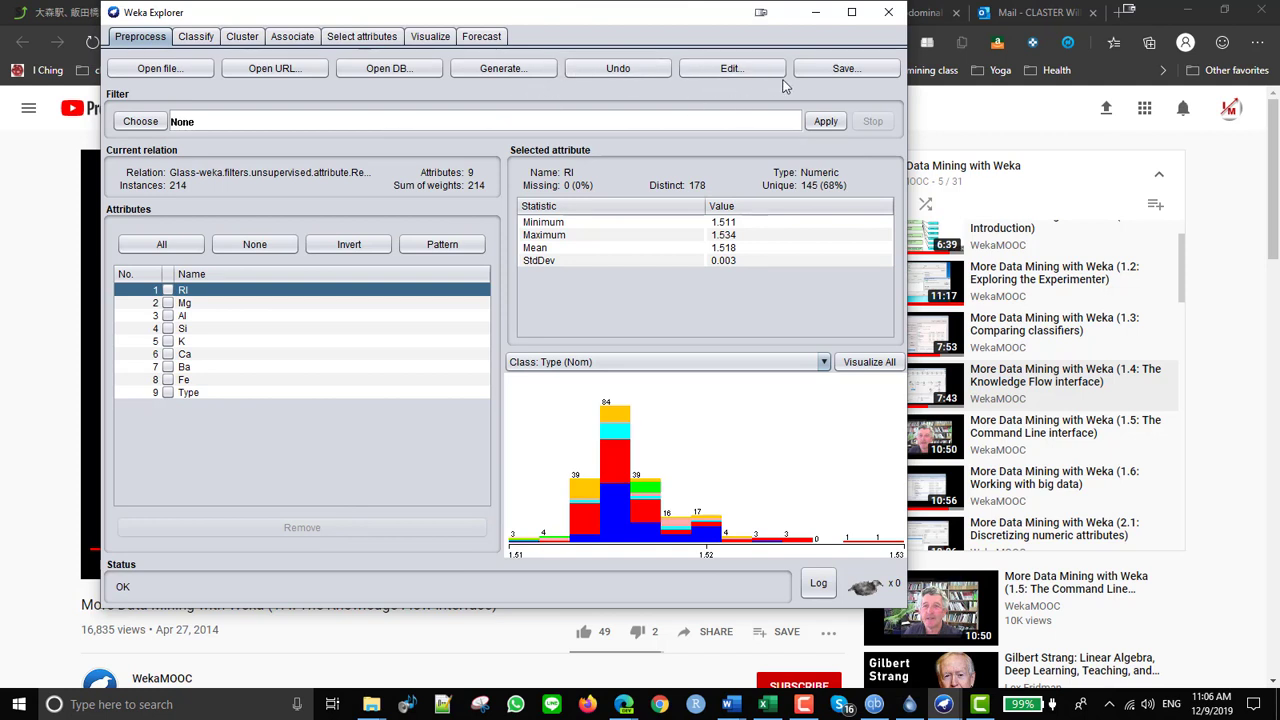
{"action": "left_click", "coordinate": [824, 71]}
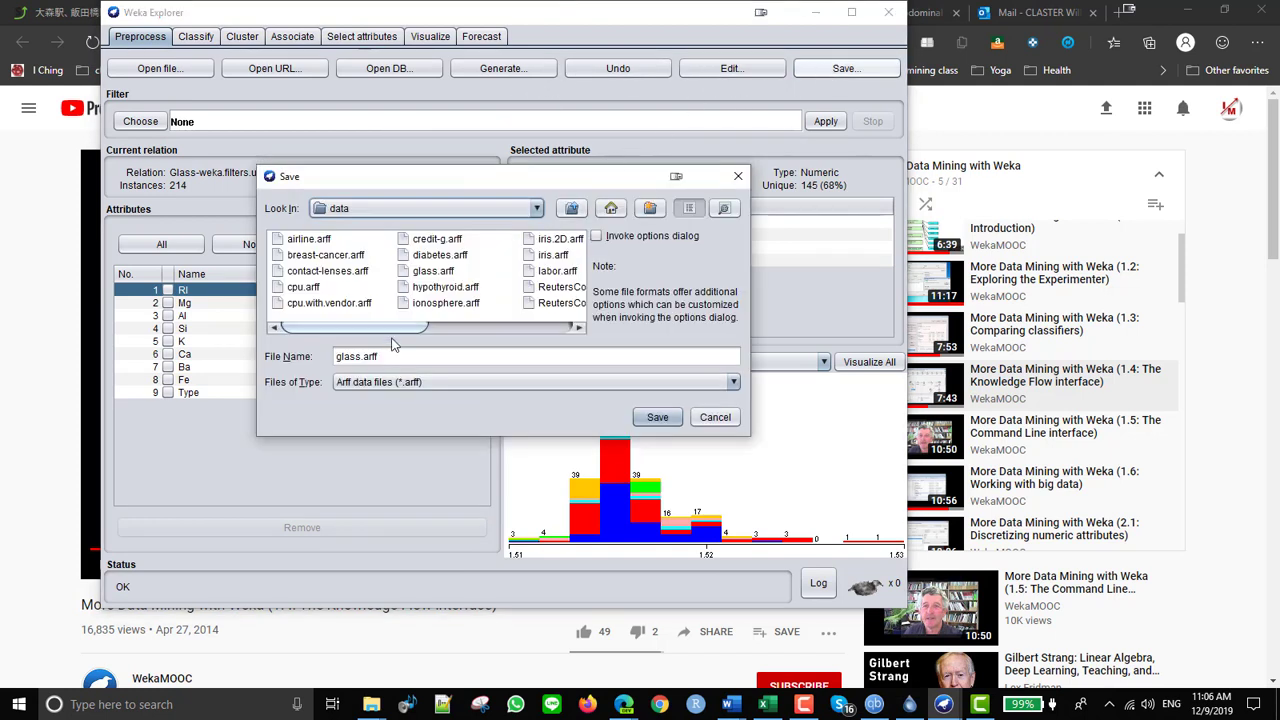
{"action": "left_click", "coordinate": [362, 358]}
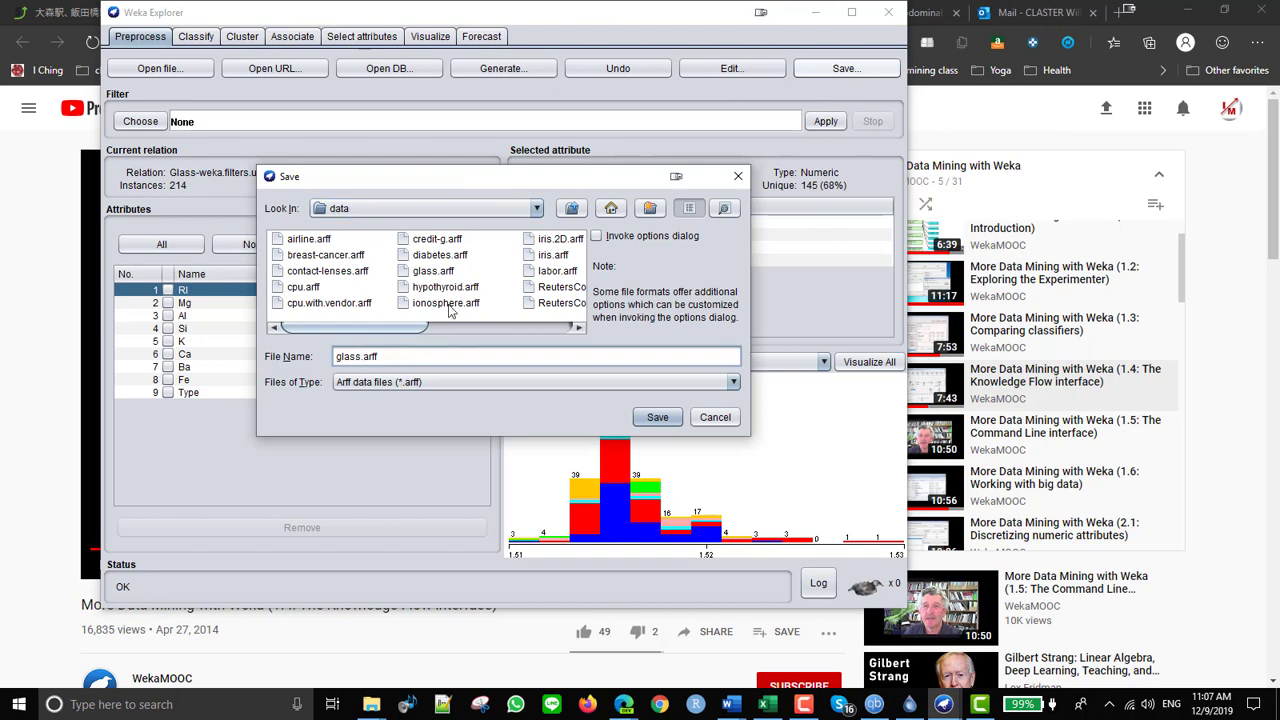
{"action": "type", "text": "Mun"}
{"action": "key", "text": "BackSpace"}
{"action": "key", "text": "BackSpace"}
{"action": "type", "text": "inusSomething"}
{"action": "left_click", "coordinate": [667, 421]}
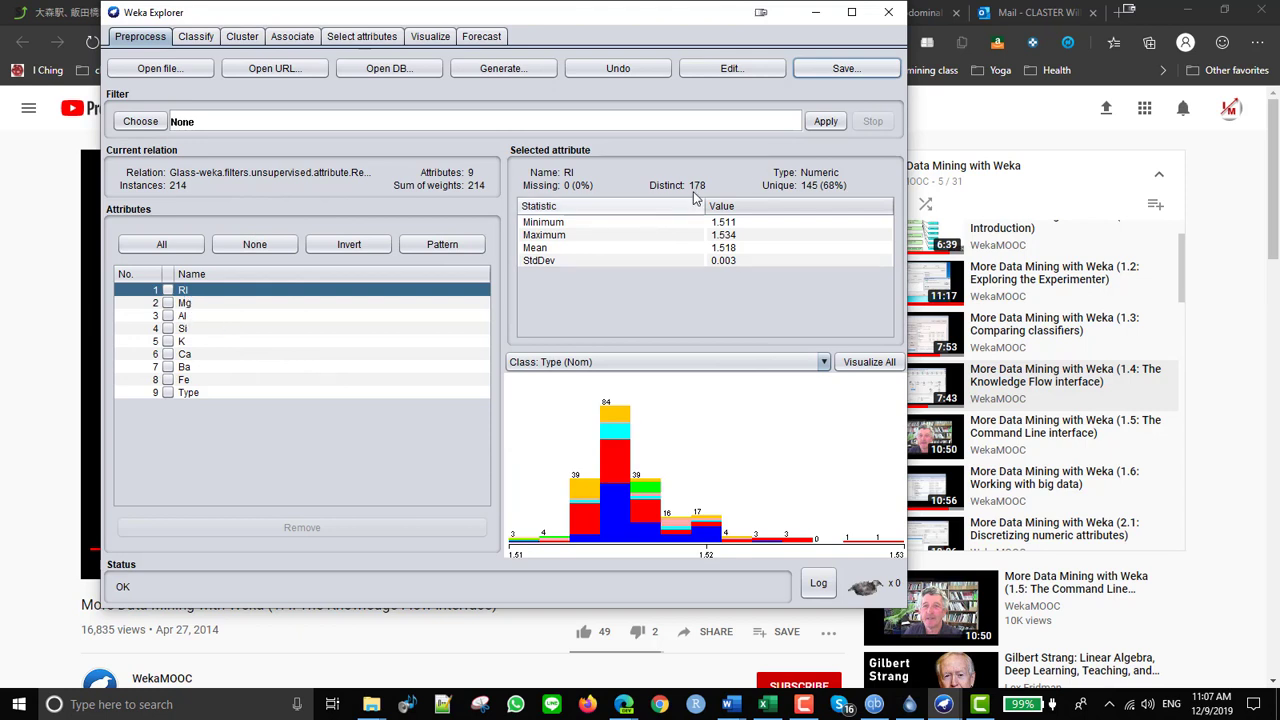
Undo the removal of the Na attribute and choose the unsupervised attribute filter Discretize
{"action": "left_click", "coordinate": [614, 71]}
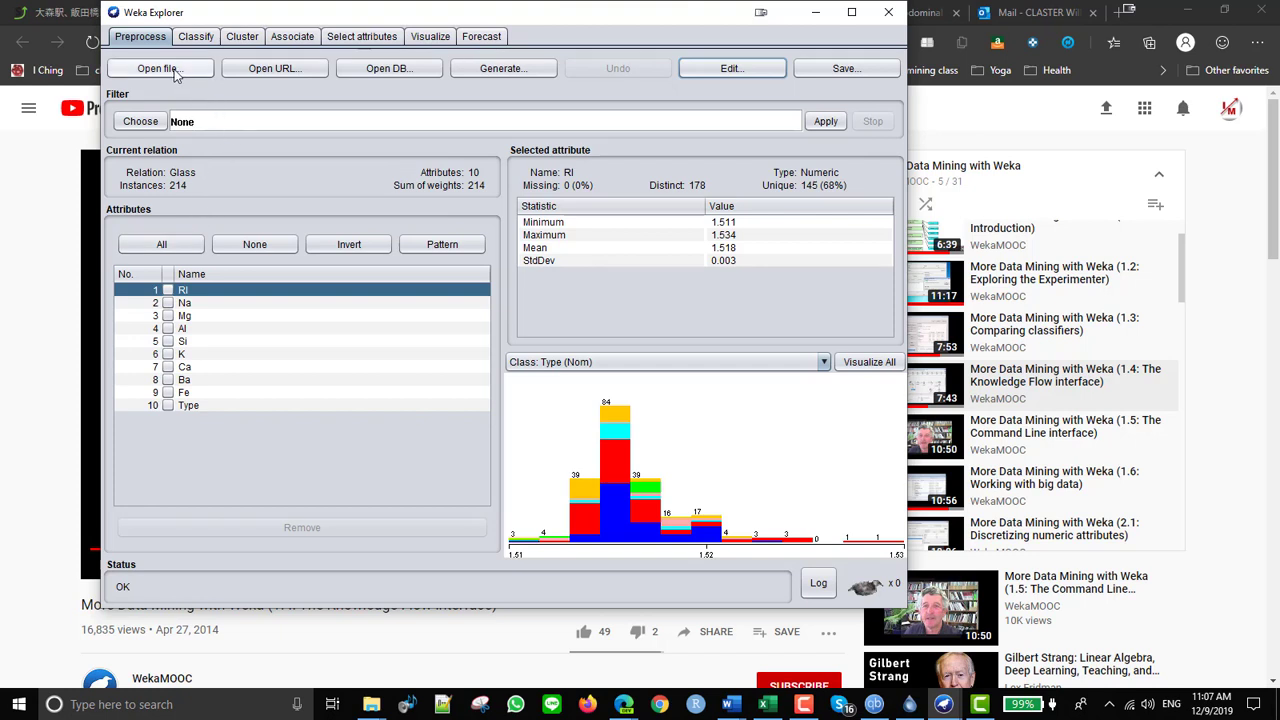
{"action": "left_click", "coordinate": [147, 126]}
{"action": "left_click", "coordinate": [137, 141]}
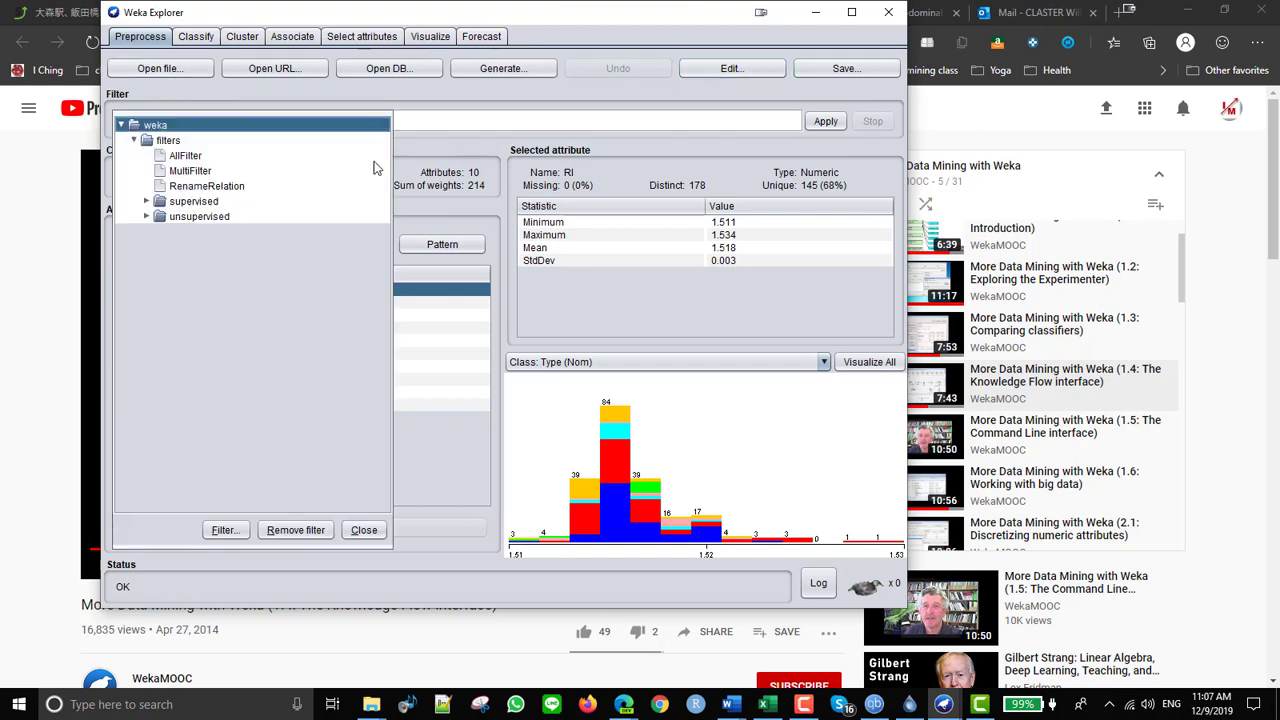
{"action": "left_click", "coordinate": [147, 216]}
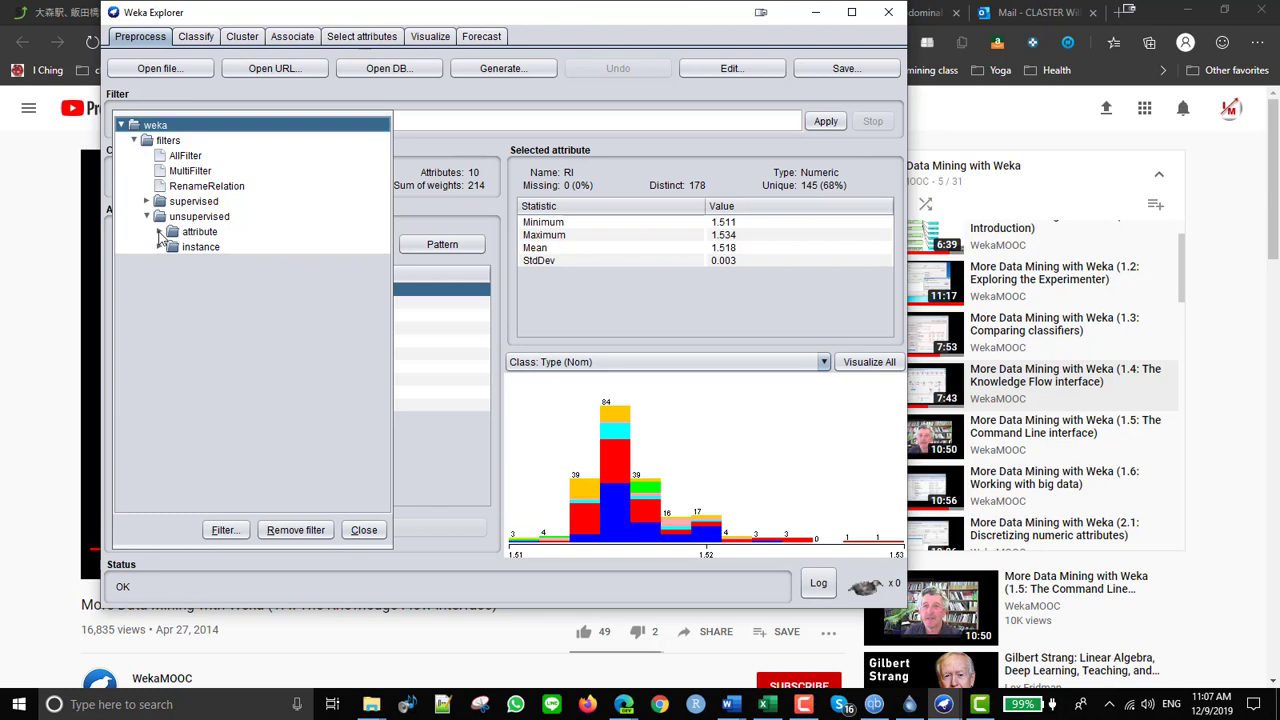
{"action": "left_click", "coordinate": [159, 232]}
{"action": "scroll", "coordinate": [230, 358], "scroll_direction": "down", "scroll_amount": 2}
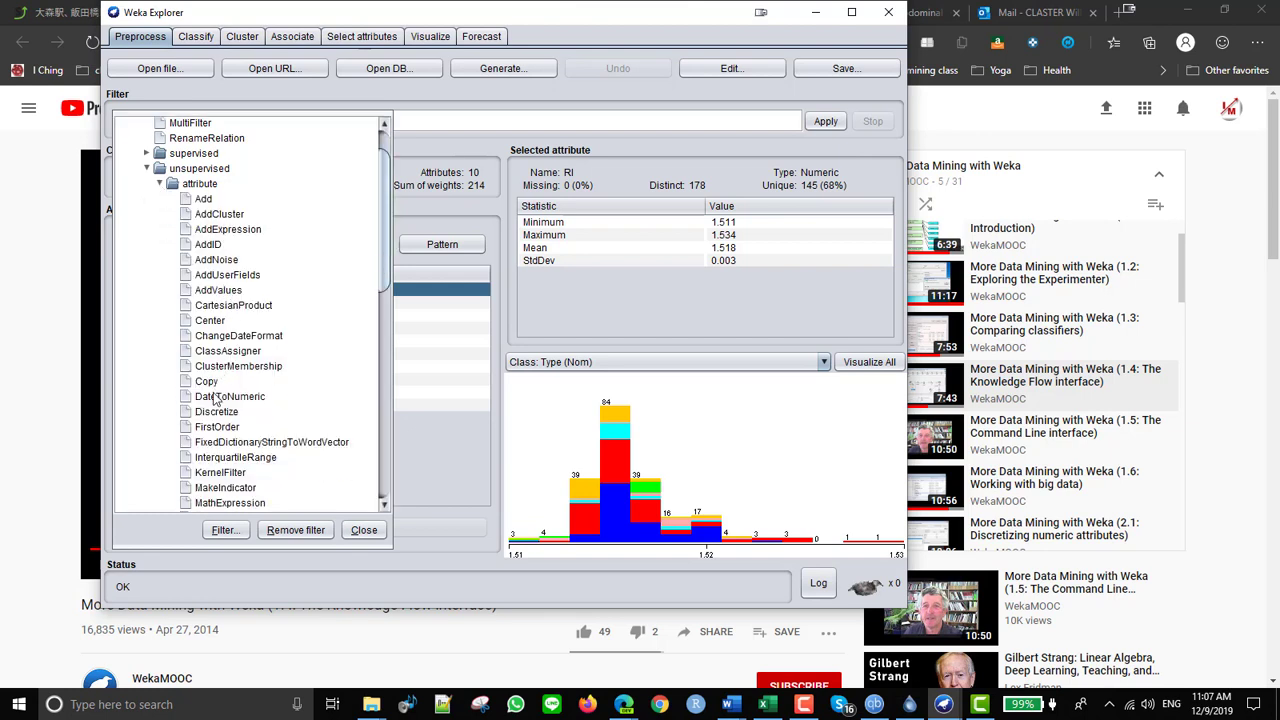
{"action": "left_click", "coordinate": [214, 412]}
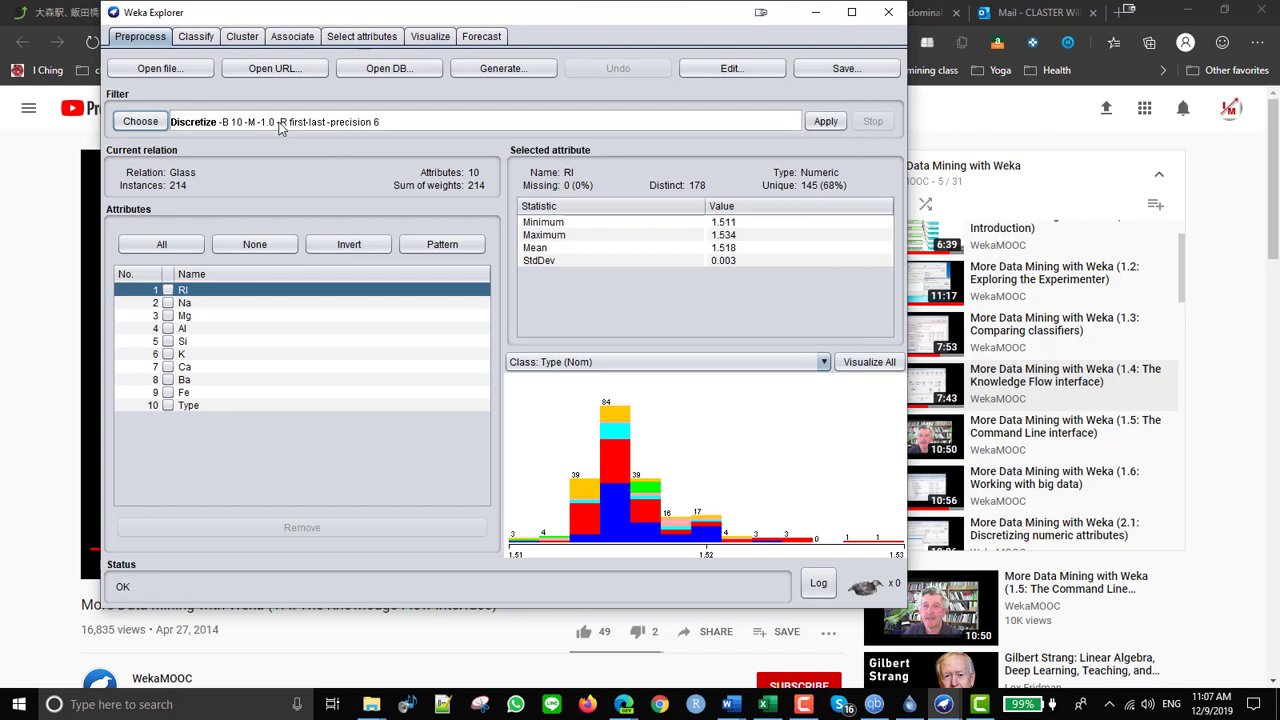
Apply the Discretize filter to all the glass attributes and save the discretized dataset as glassAllDiscrete.arff in the data folder
{"action": "left_click", "coordinate": [824, 121]}
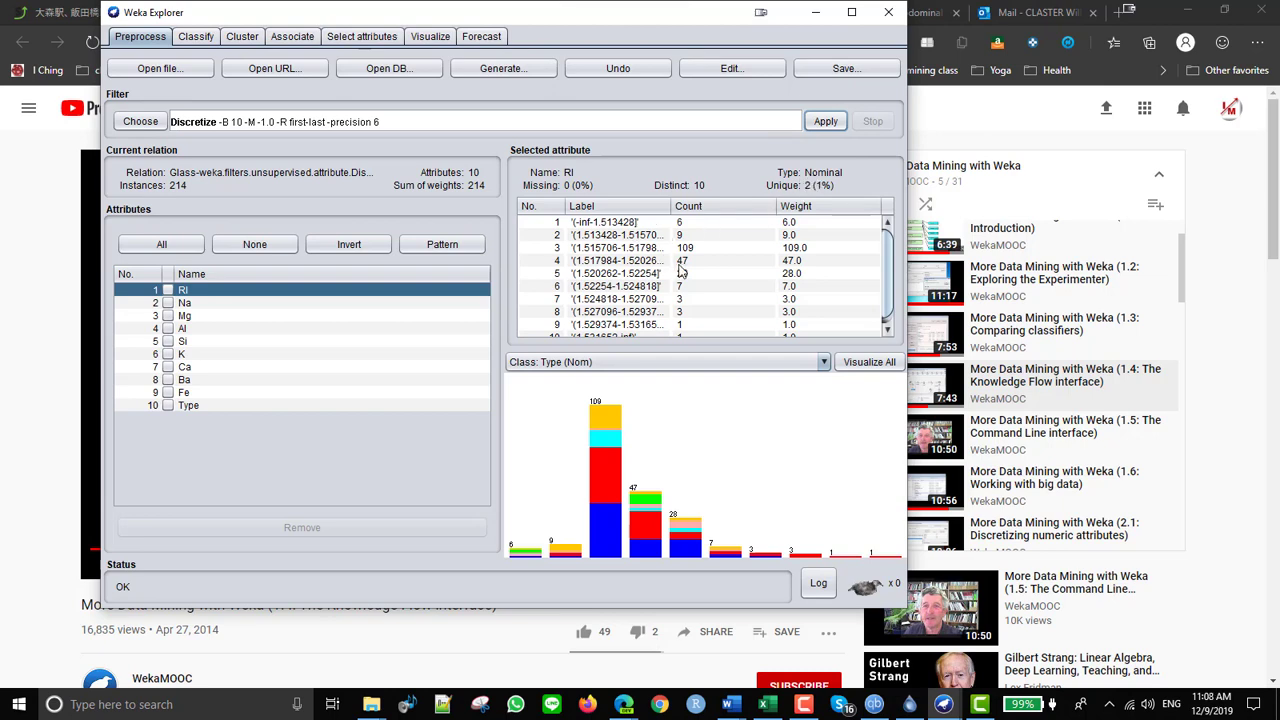
{"action": "scroll", "coordinate": [680, 272], "scroll_direction": "down", "scroll_amount": 1}
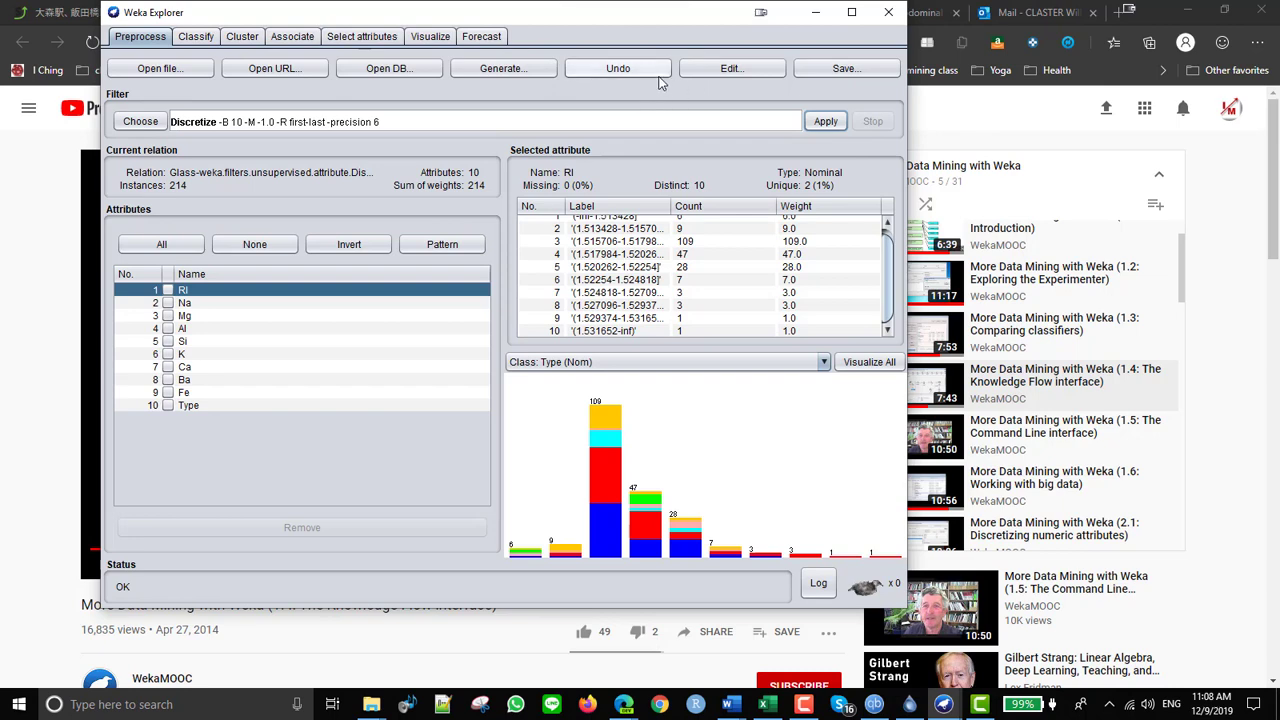
{"action": "left_click", "coordinate": [828, 69]}
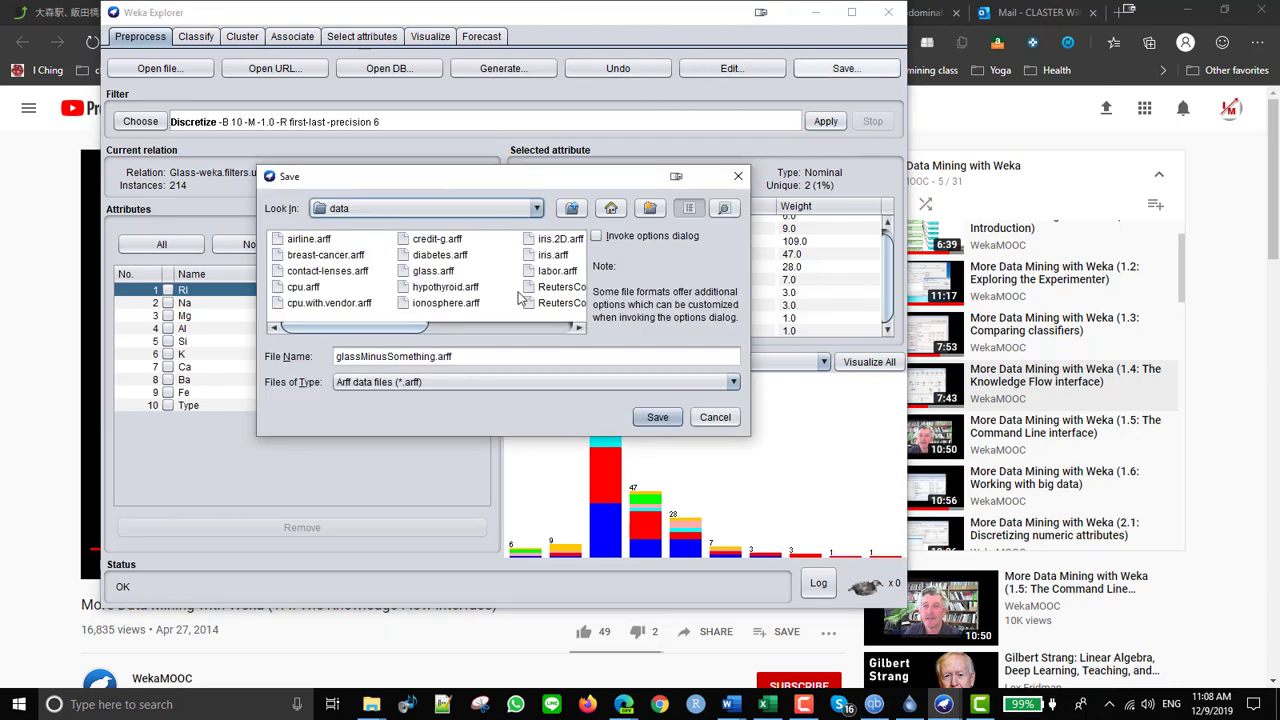
{"action": "left_click", "coordinate": [435, 356]}
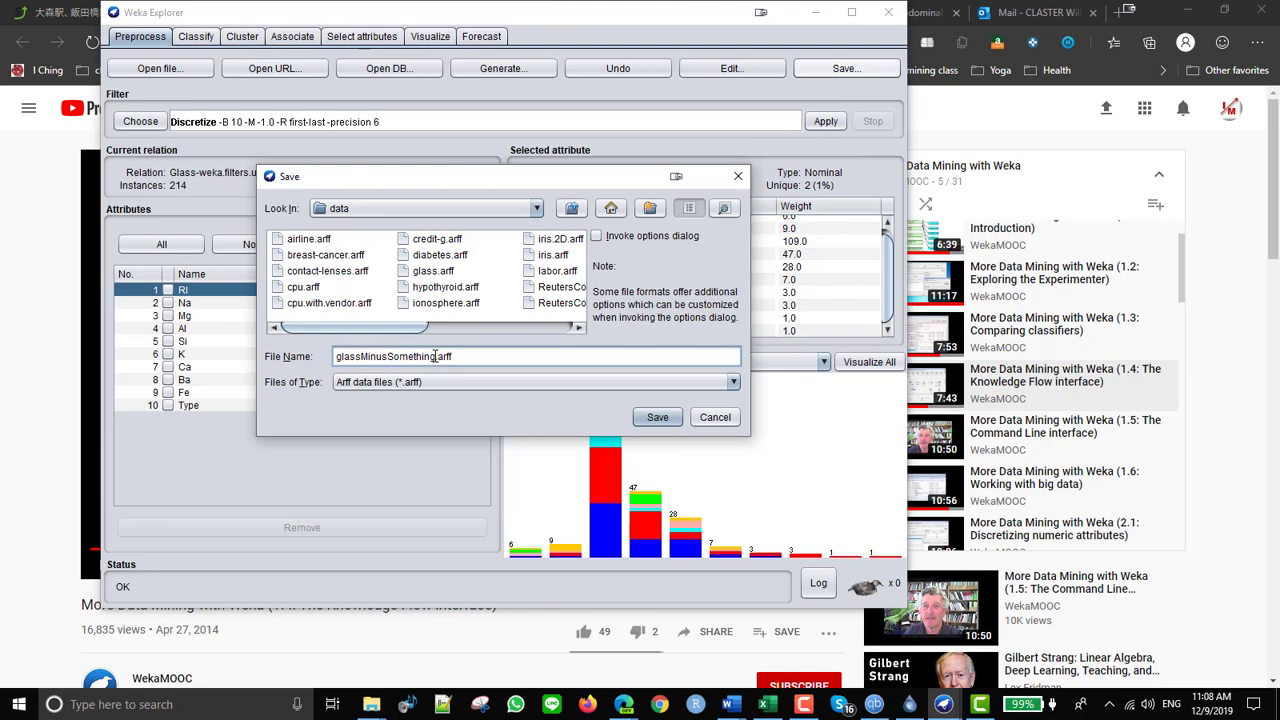
{"action": "left_click_drag", "start_coordinate": [436, 356], "coordinate": [362, 358]}
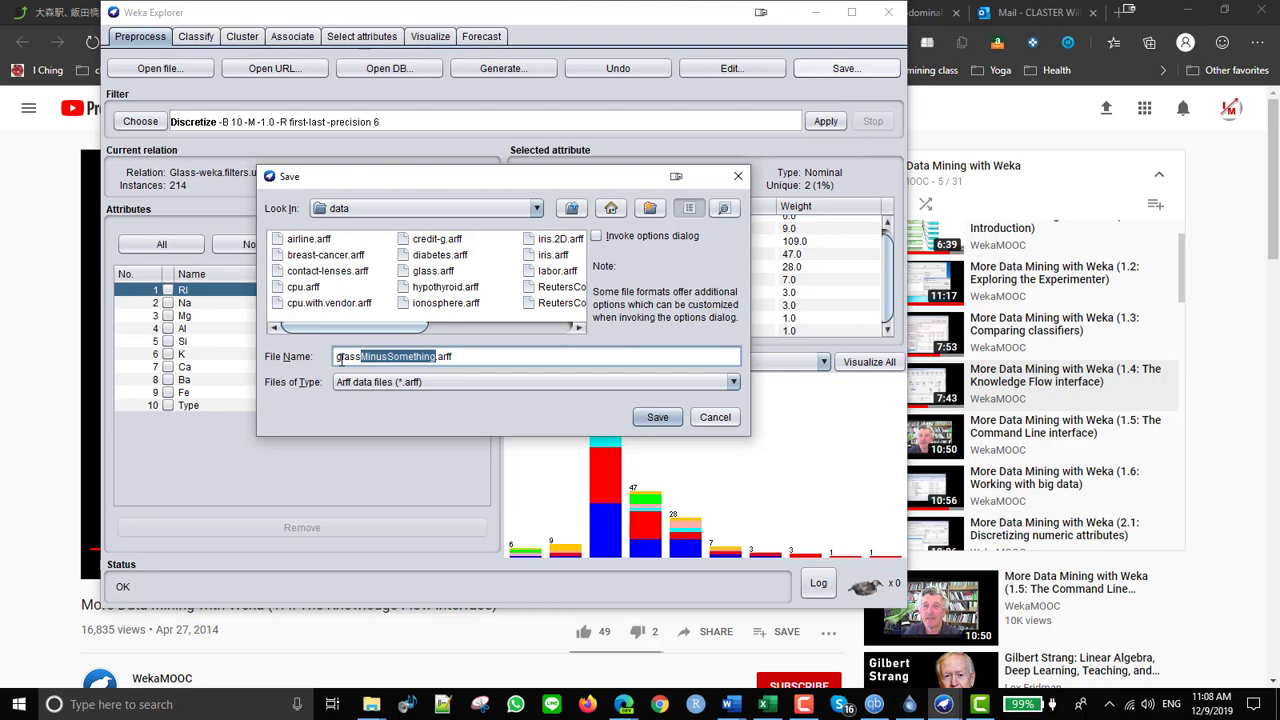
{"action": "key", "text": "BackSpace"}
{"action": "type", "text": "AllDis"}
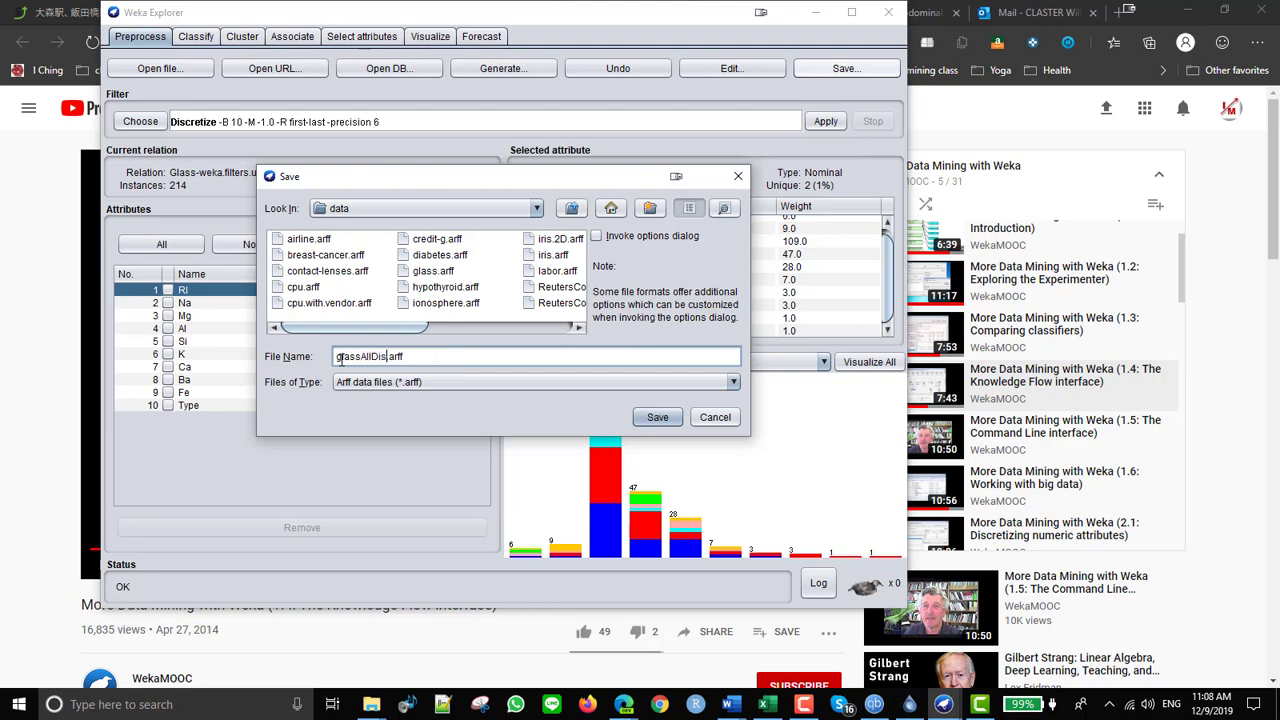
{"action": "type", "text": "crete"}
{"action": "left_click", "coordinate": [638, 420]}
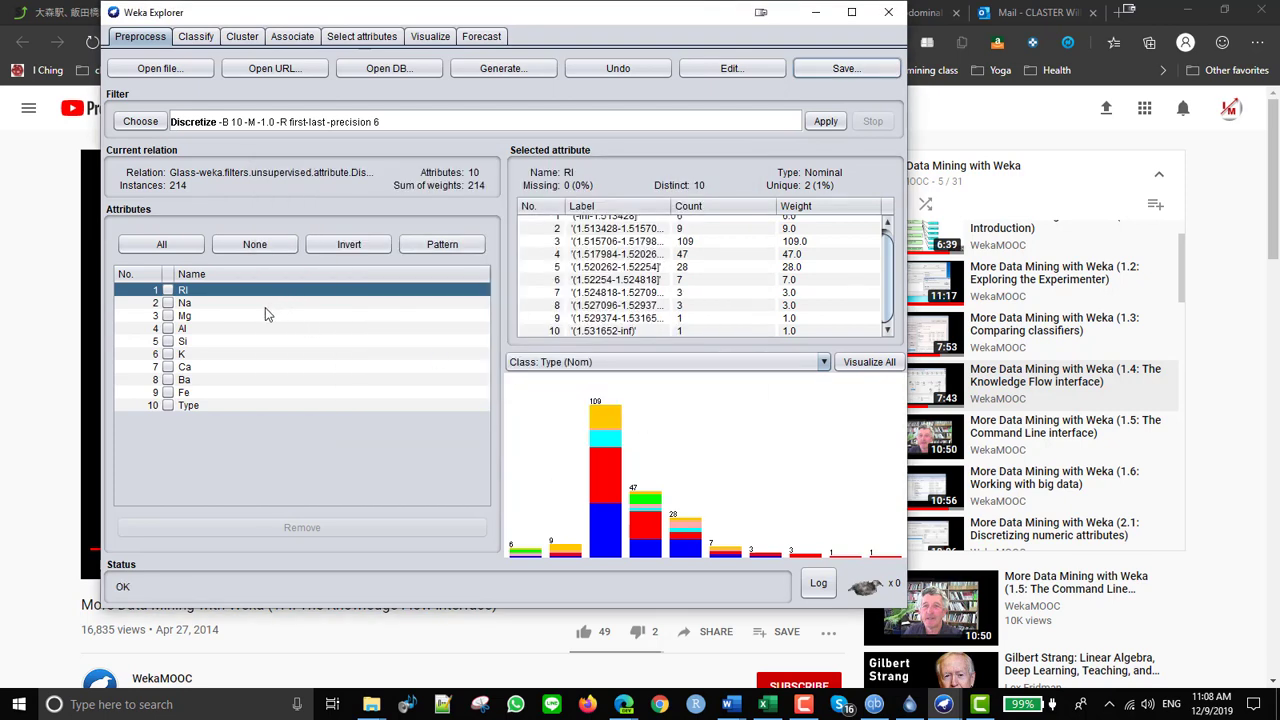
{"action": "left_click", "coordinate": [138, 121]}
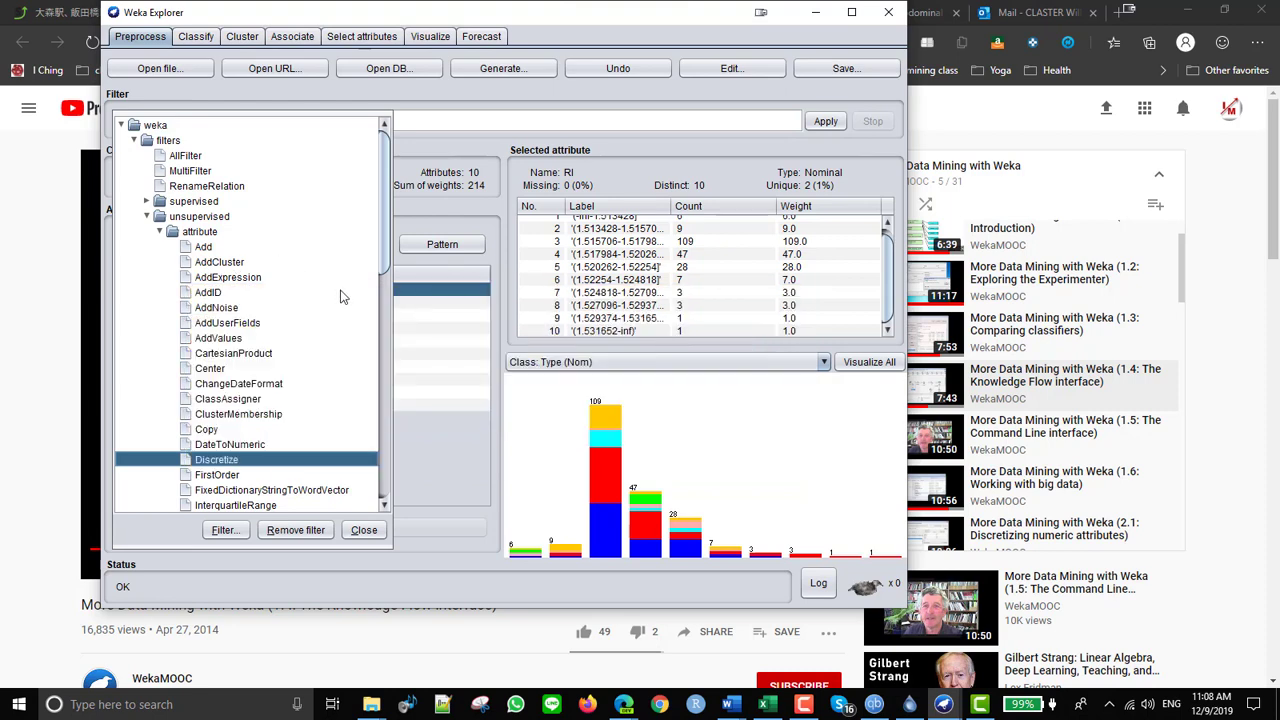
{"action": "scroll", "coordinate": [262, 352], "scroll_direction": "down", "scroll_amount": 1}
{"action": "scroll", "coordinate": [262, 352], "scroll_direction": "down", "scroll_amount": 2}
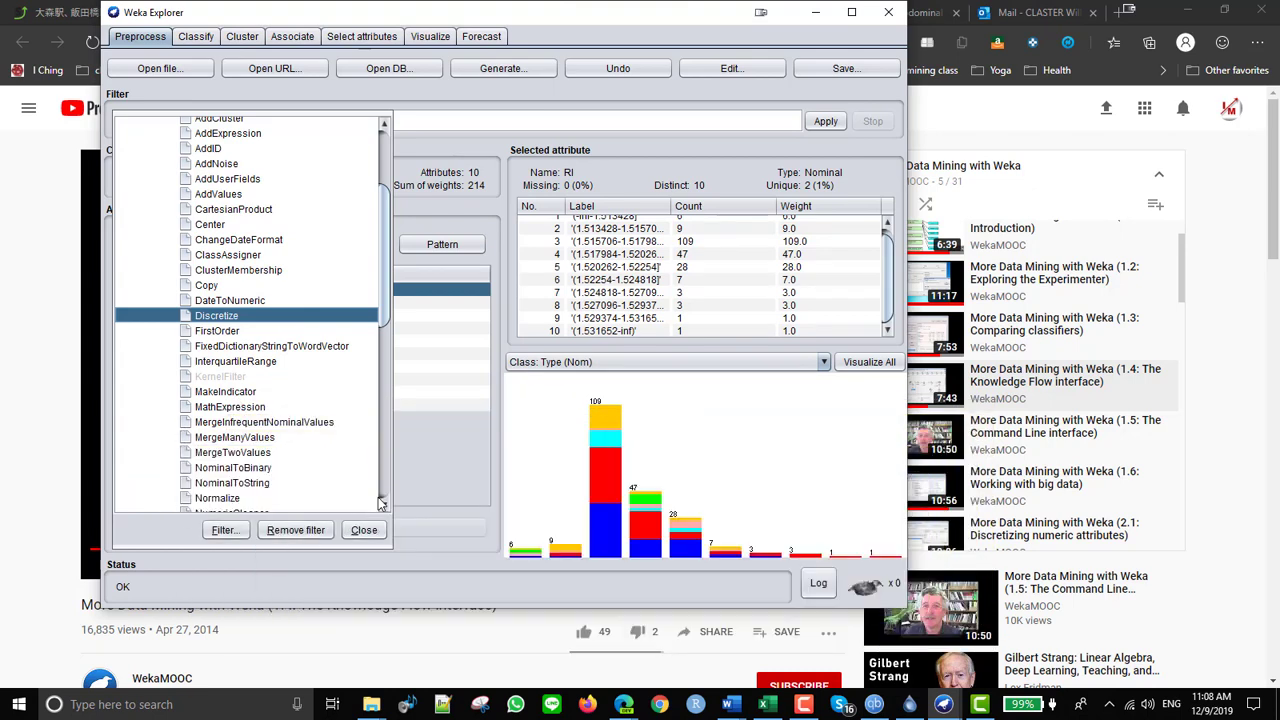
{"action": "left_click", "coordinate": [387, 489]}
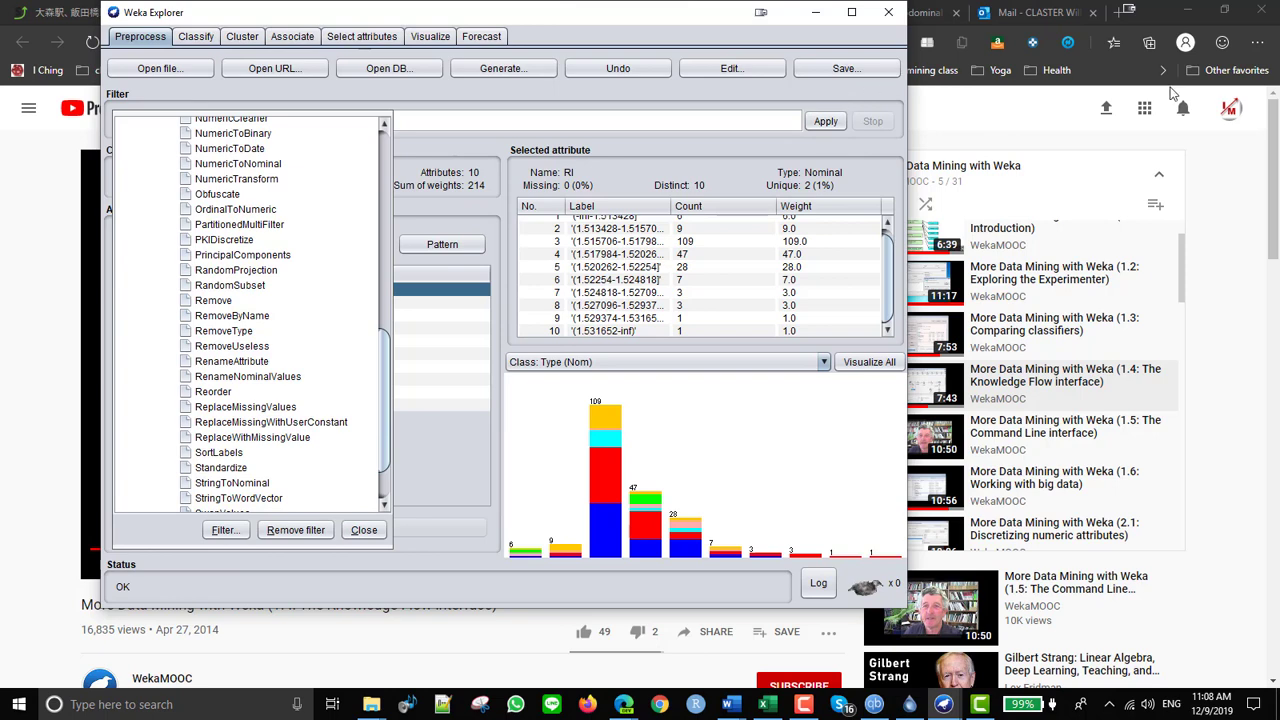
{"action": "key", "text": "F10"}
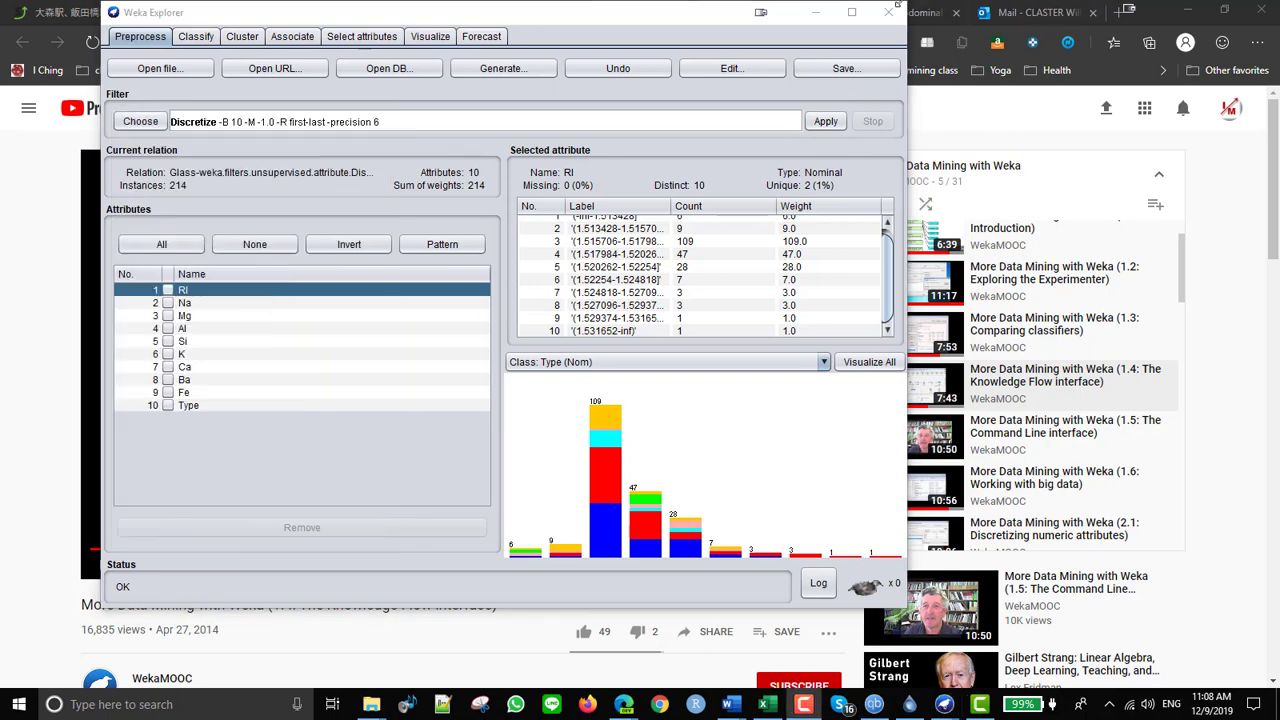
Minimize the Explorer, switch to the Experiment Environment, and replace the iris.arff dataset with glass.arff from the data folder
{"action": "left_click", "coordinate": [818, 14]}
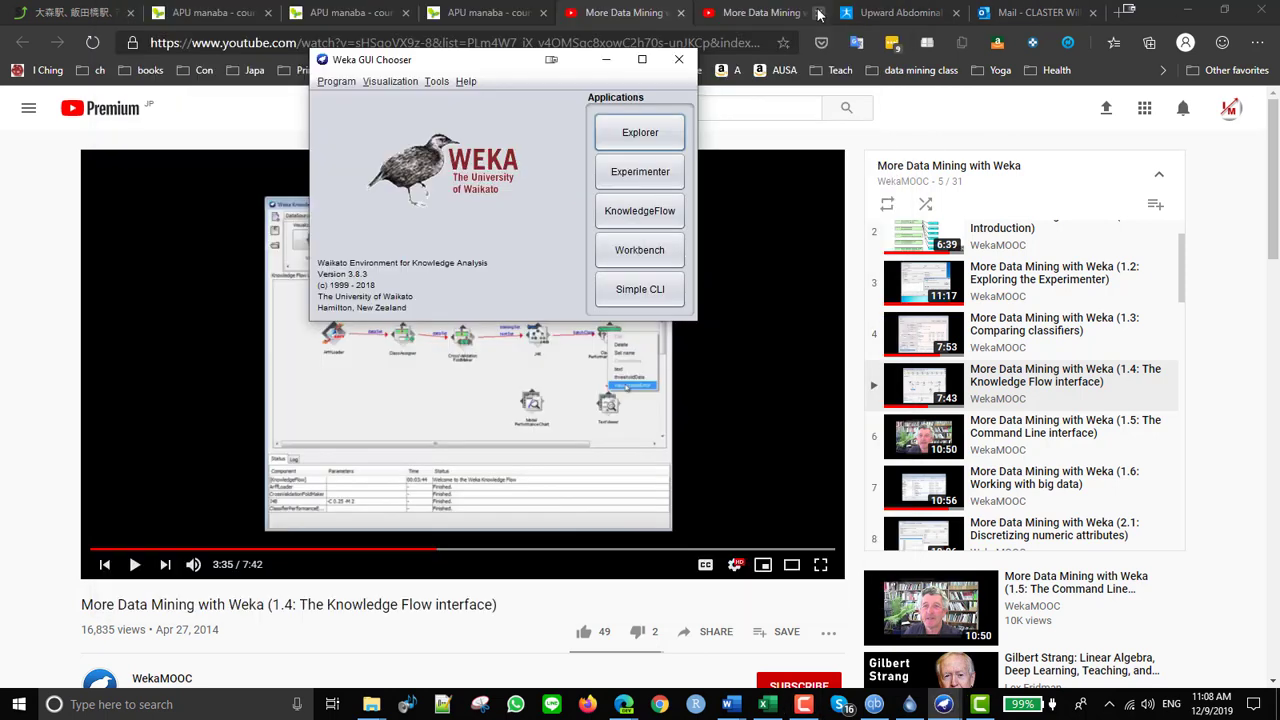
{"action": "left_click", "coordinate": [943, 704]}
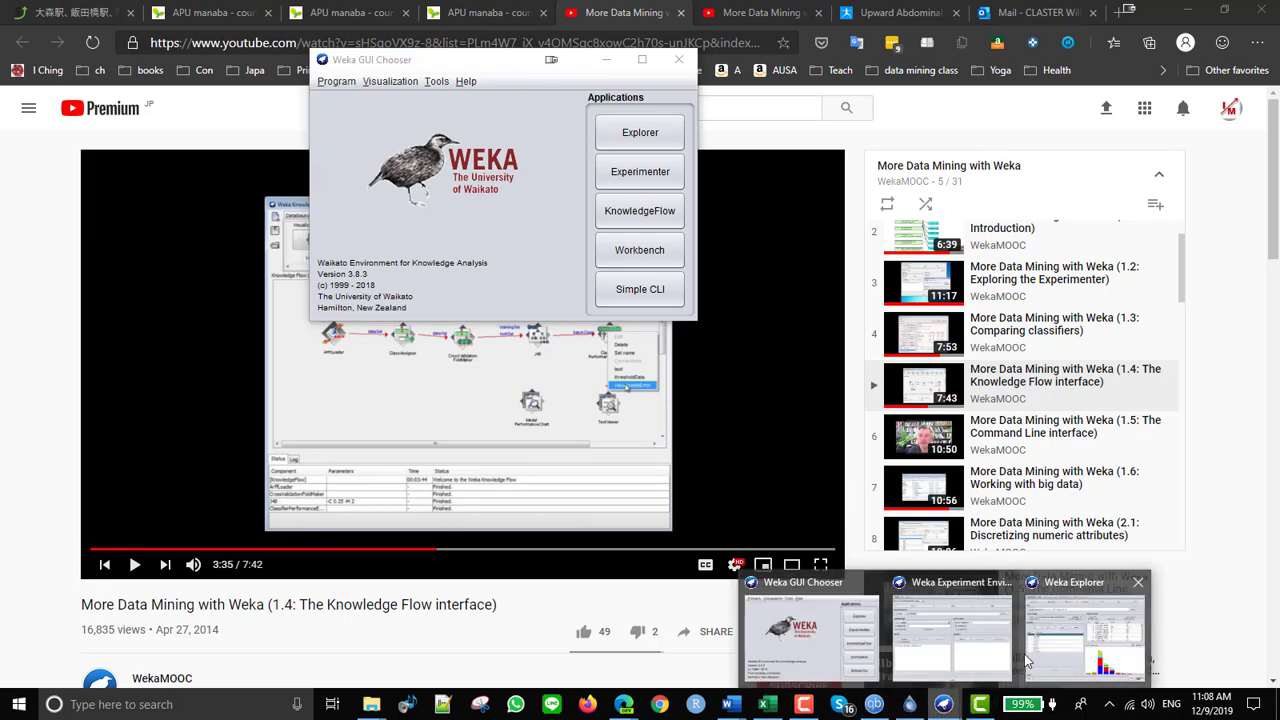
{"action": "left_click", "coordinate": [975, 655]}
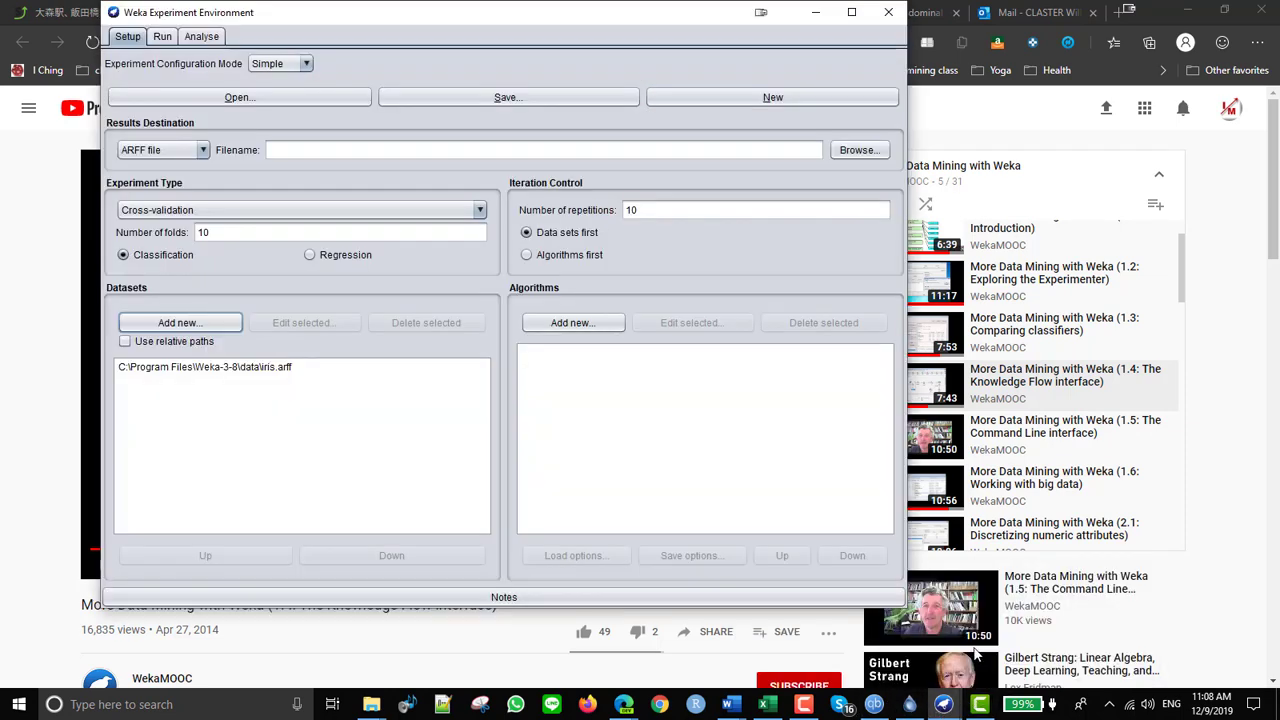
{"action": "left_click", "coordinate": [209, 368]}
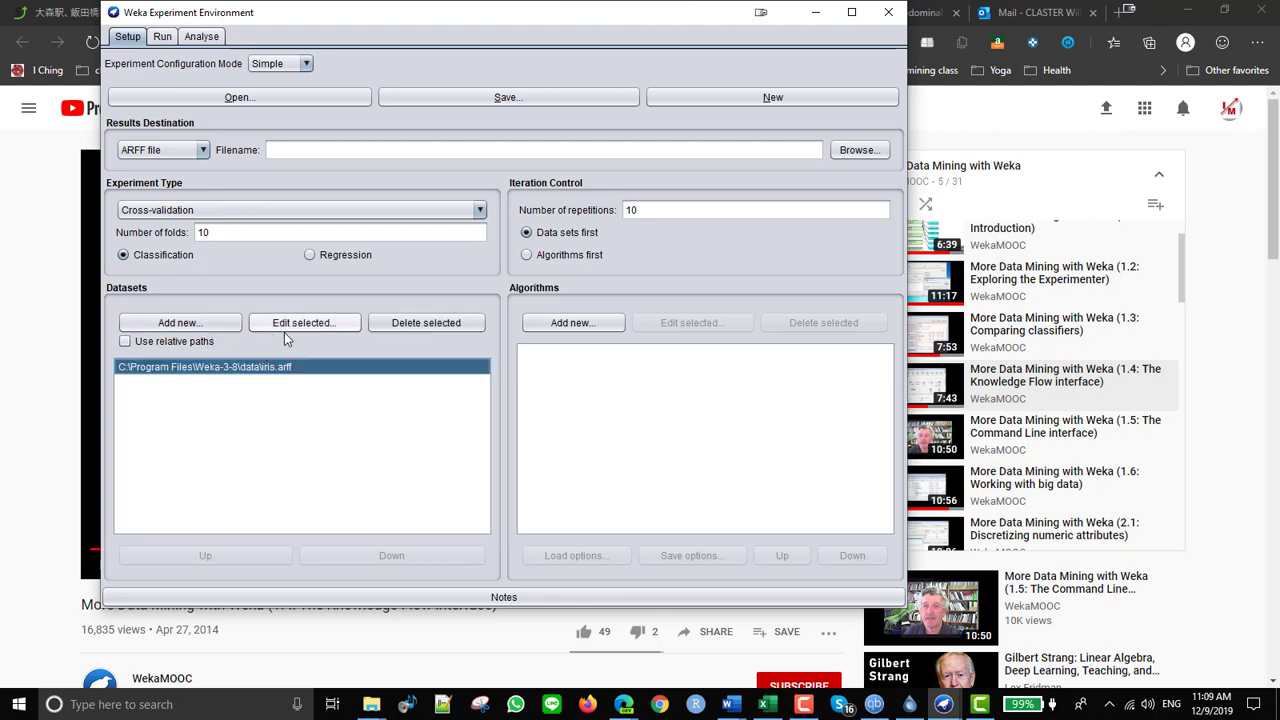
{"action": "left_click", "coordinate": [434, 324]}
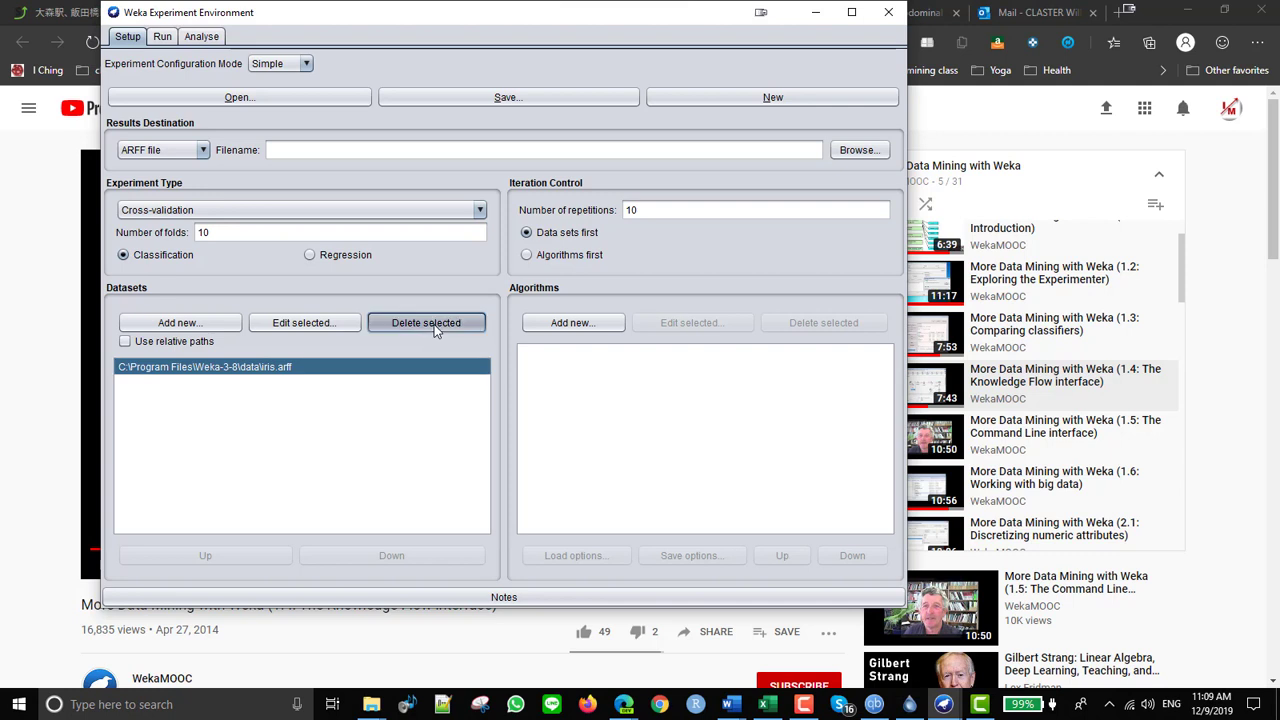
{"action": "left_click", "coordinate": [217, 322]}
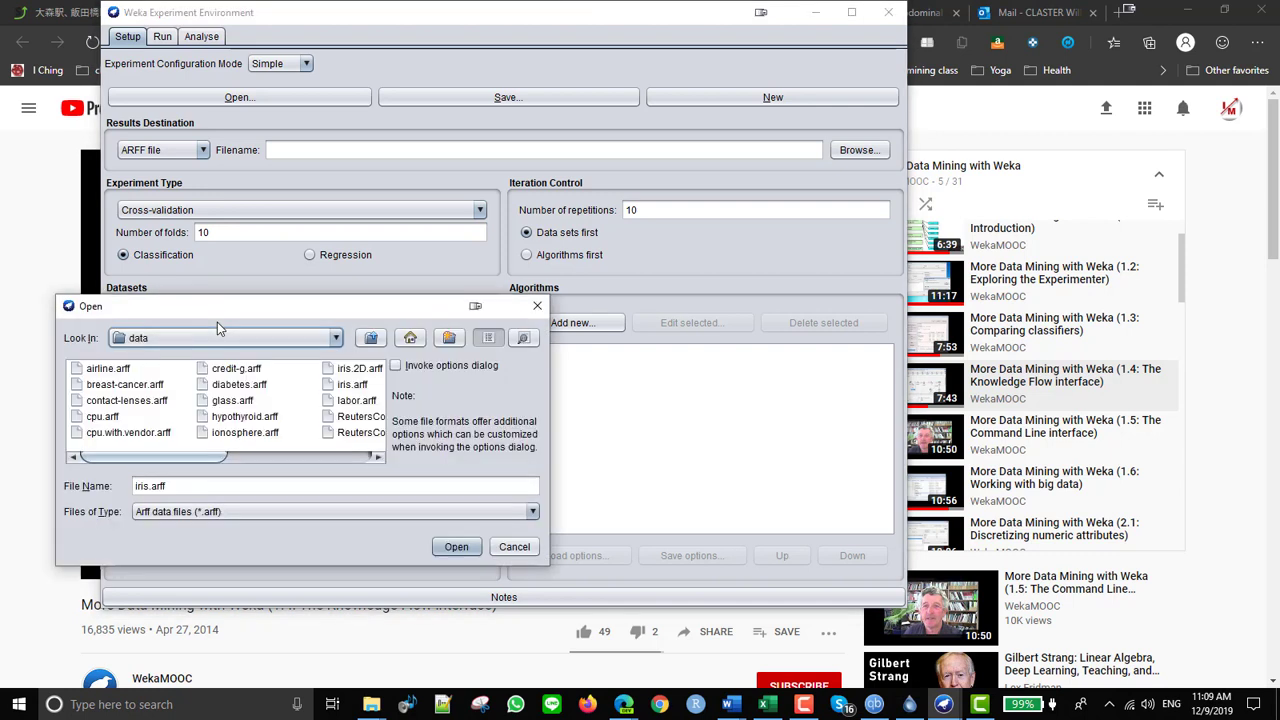
{"action": "left_click", "coordinate": [231, 401]}
{"action": "left_click", "coordinate": [455, 547]}
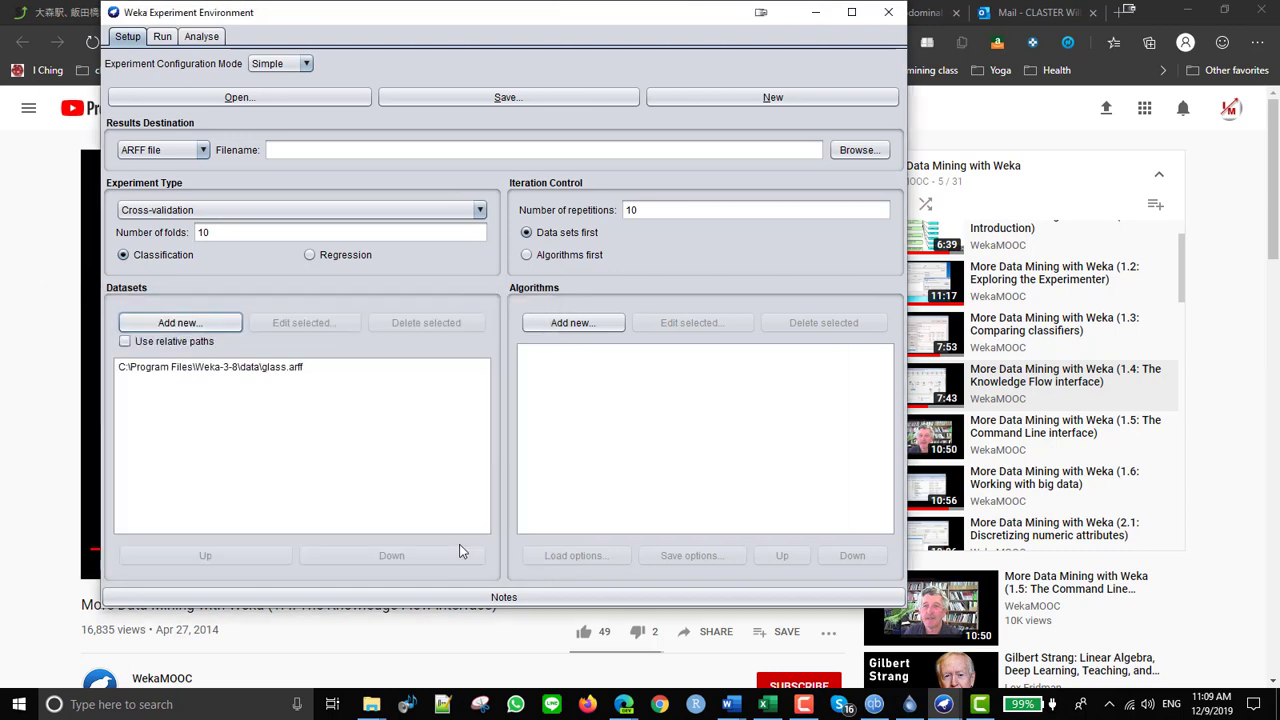
{"action": "left_click", "coordinate": [217, 321]}
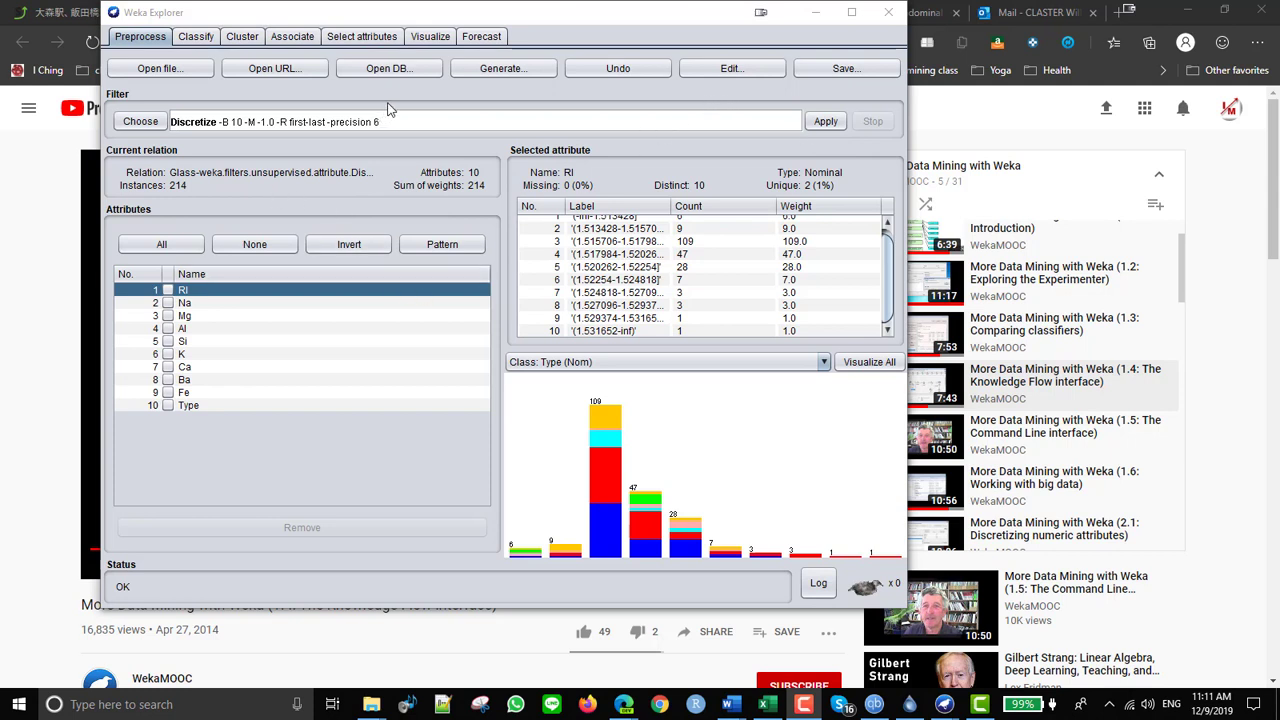
{"action": "left_click", "coordinate": [843, 69]}
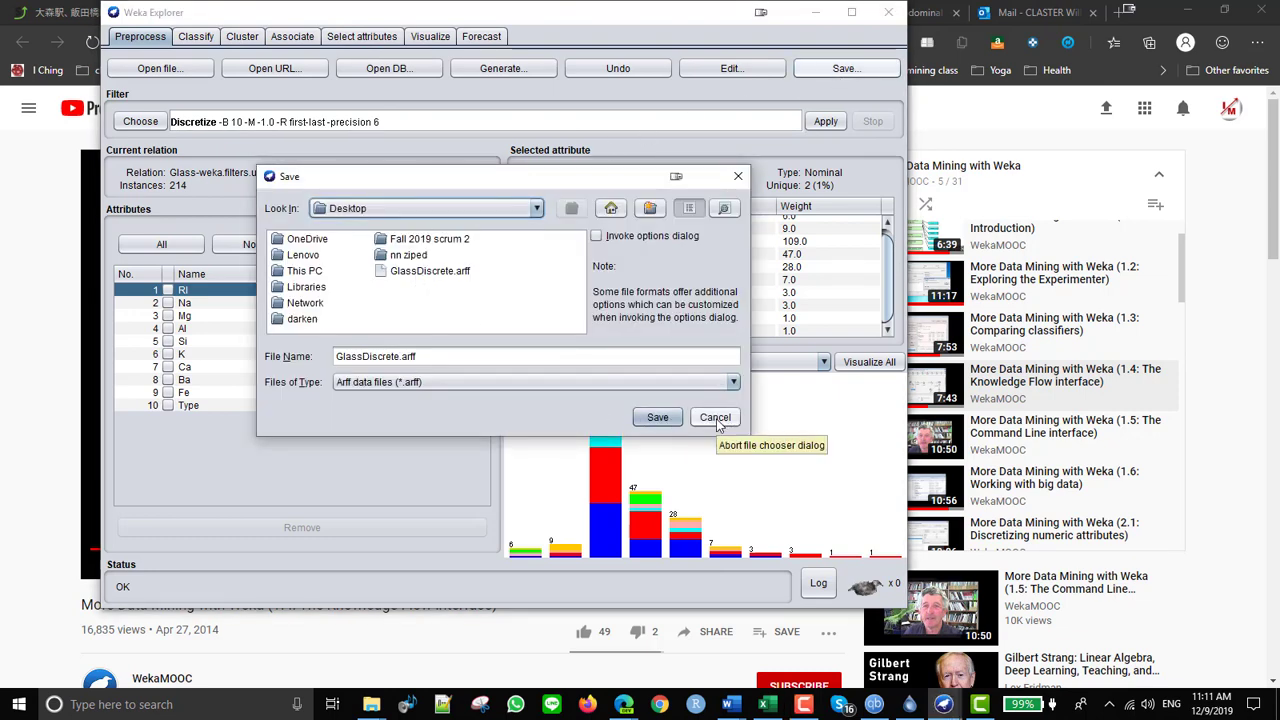
{"action": "left_click", "coordinate": [716, 418]}
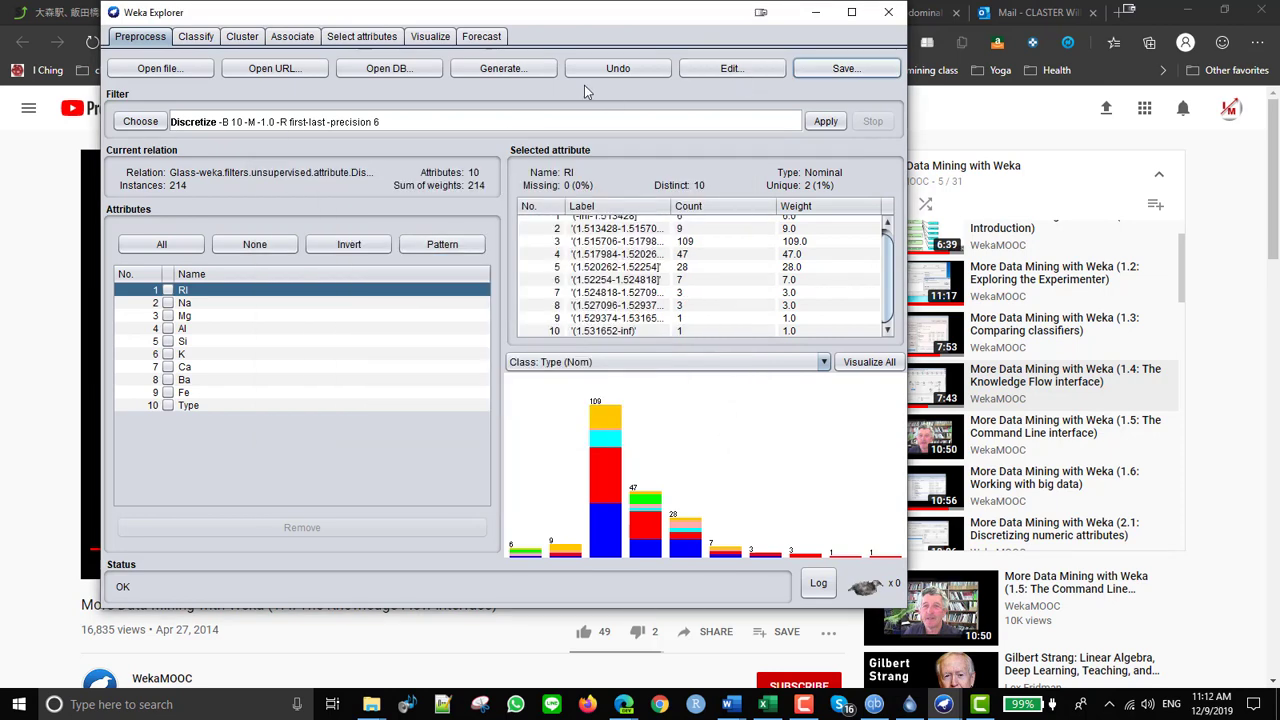
Undo the discretization of the glass data in the Explorer and remove the Na attribute
{"action": "left_click", "coordinate": [614, 74]}
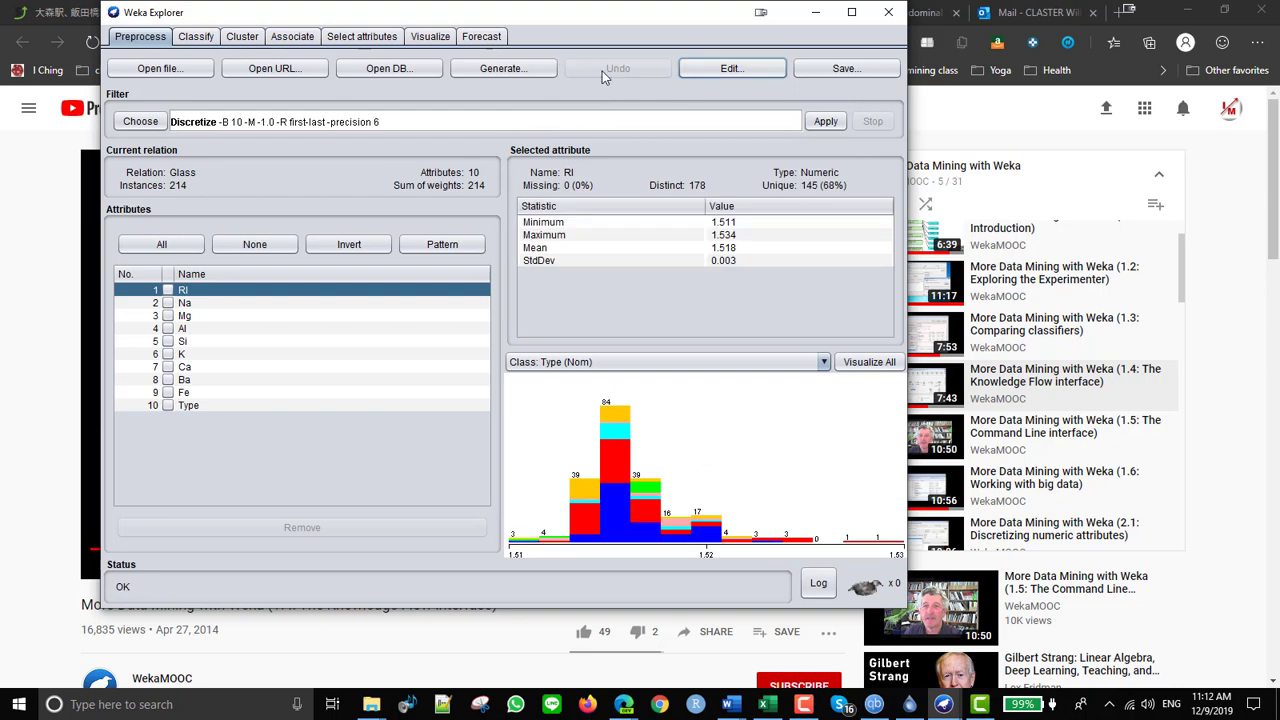
{"action": "left_click", "coordinate": [168, 302]}
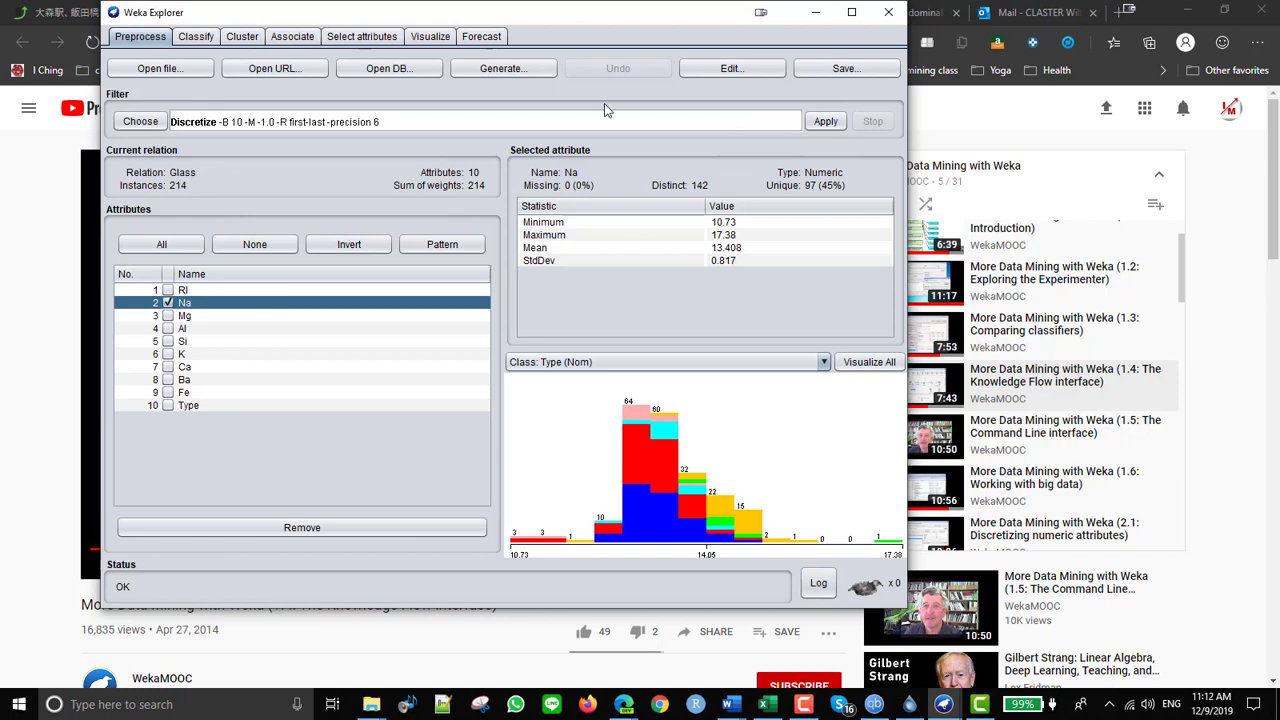
{"action": "left_click", "coordinate": [301, 527]}
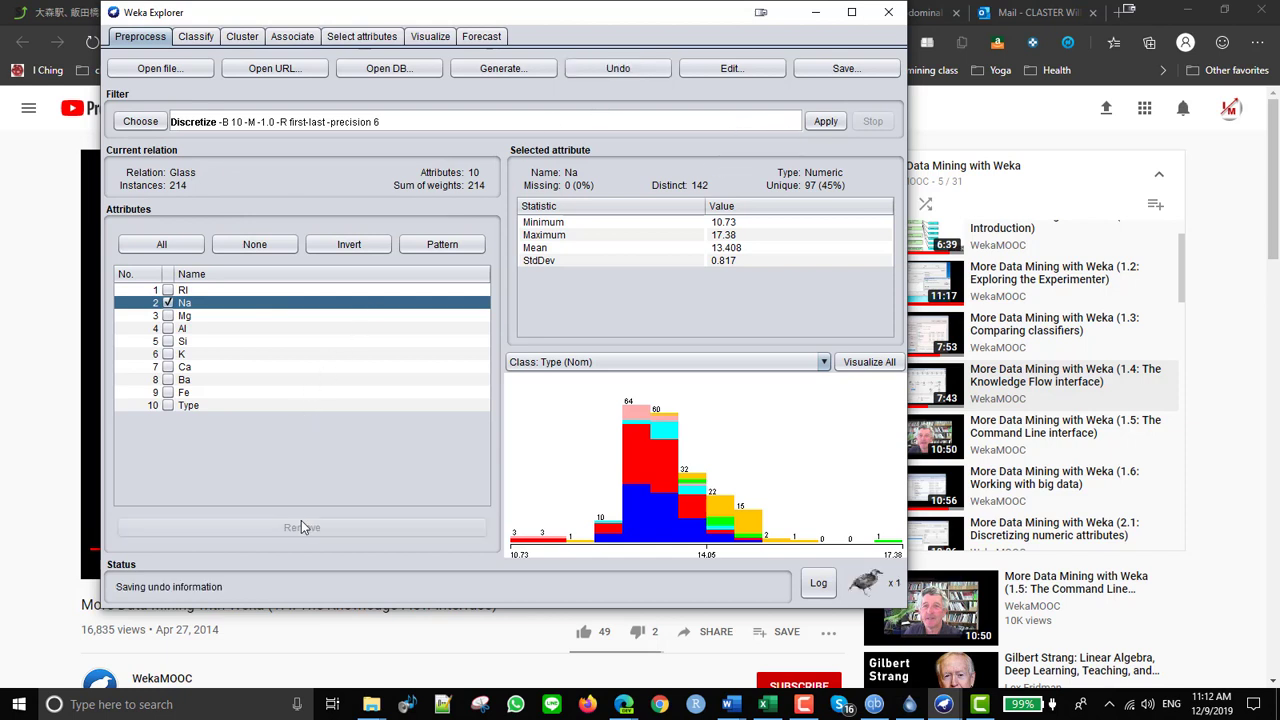
Save the reduced glass dataset on the Desktop as an ARFF file named GlassMinus
{"action": "left_click", "coordinate": [830, 68]}
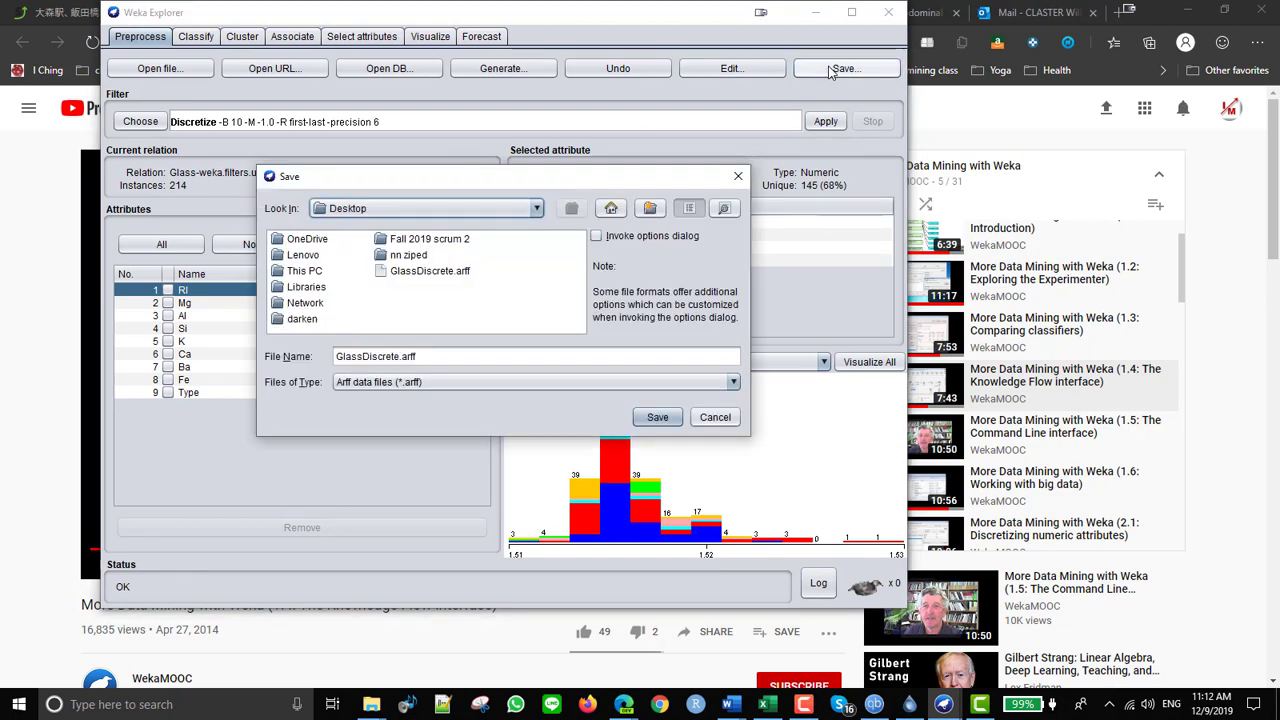
{"action": "left_click", "coordinate": [419, 356]}
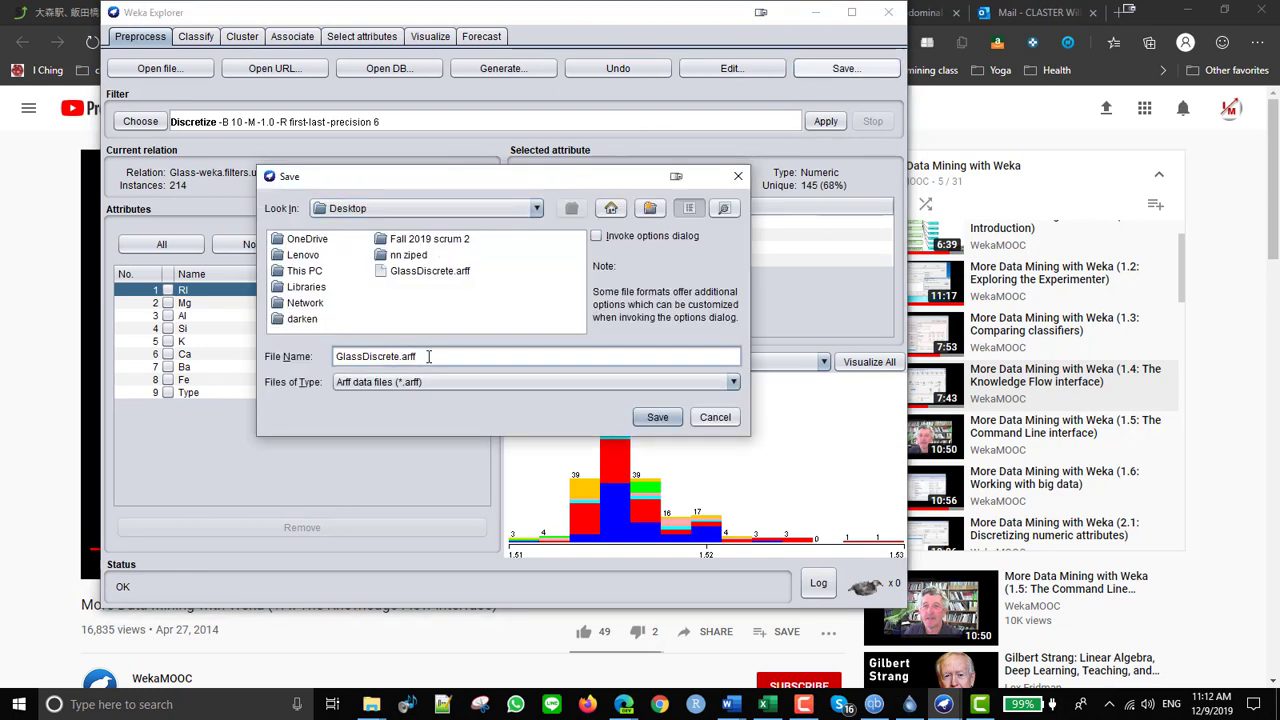
{"action": "left_click_drag", "start_coordinate": [429, 356], "coordinate": [365, 360]}
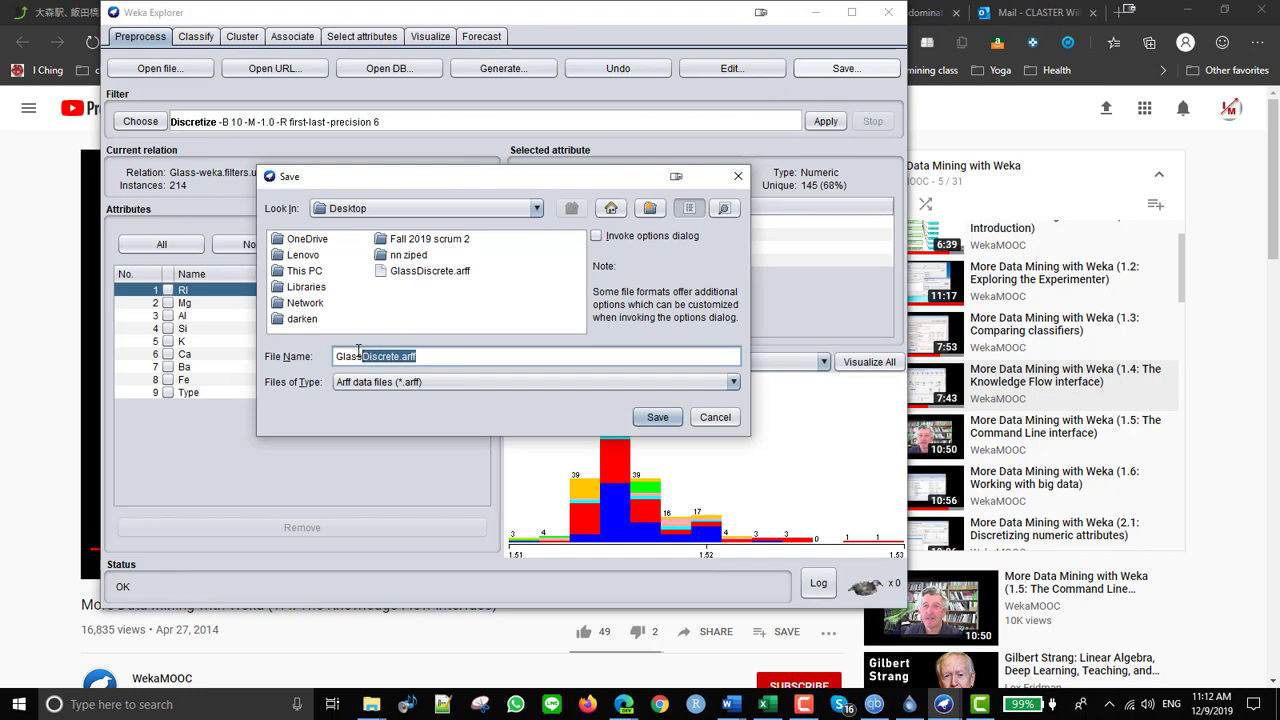
{"action": "type", "text": "Minus"}
{"action": "left_click", "coordinate": [668, 417]}
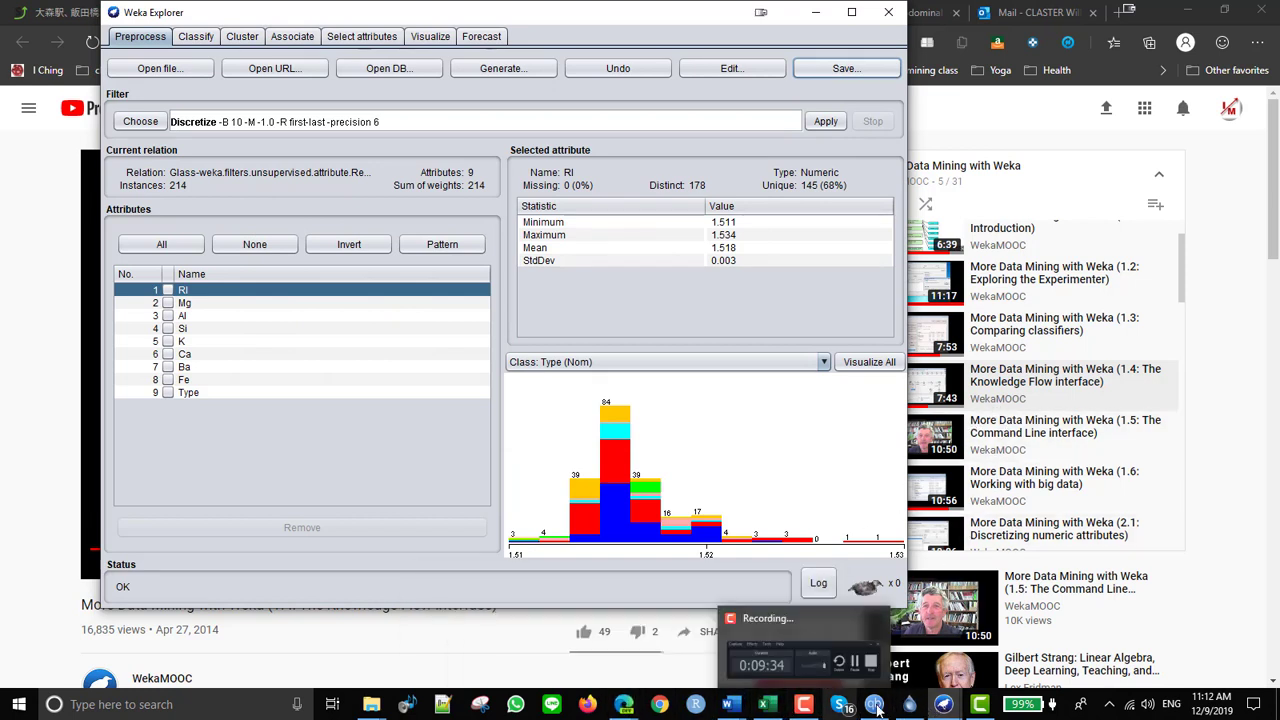
Switch to the Experiment Environment and add GlassMinus.arff from the Desktop to the experiment's datasets
{"action": "mouse_move", "coordinate": [944, 706]}
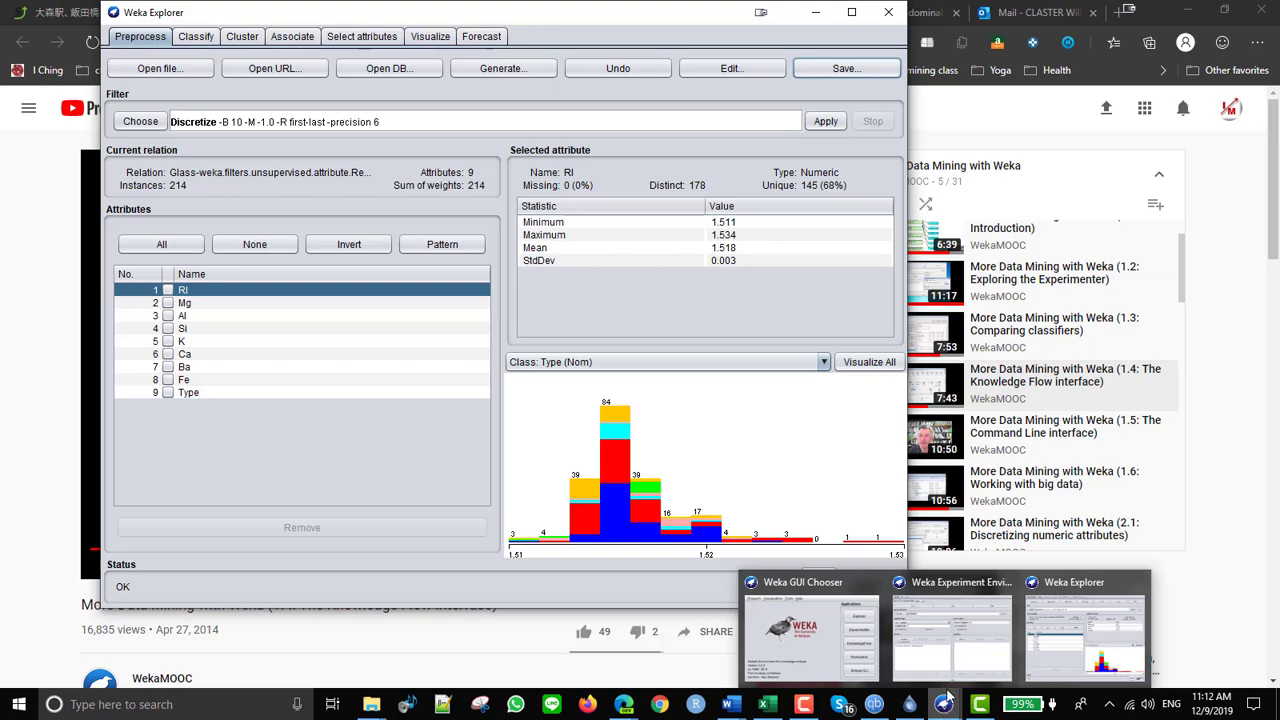
{"action": "left_click", "coordinate": [952, 625]}
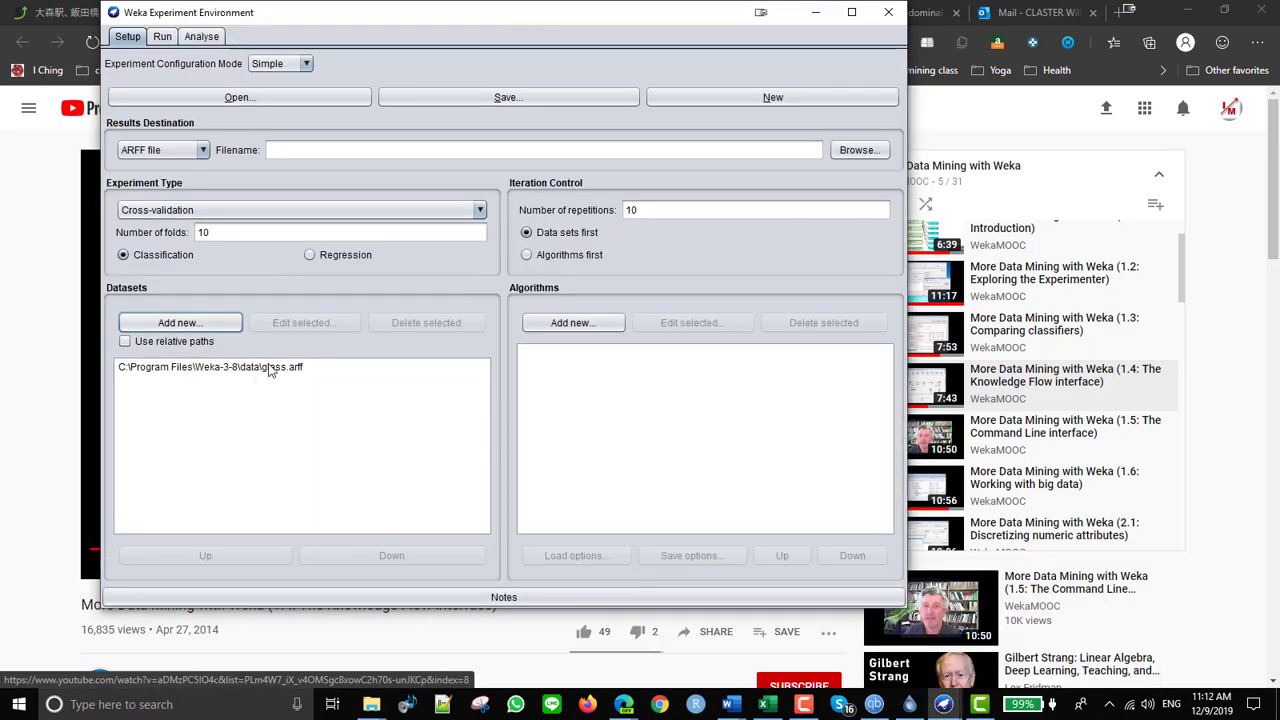
{"action": "left_click", "coordinate": [213, 321]}
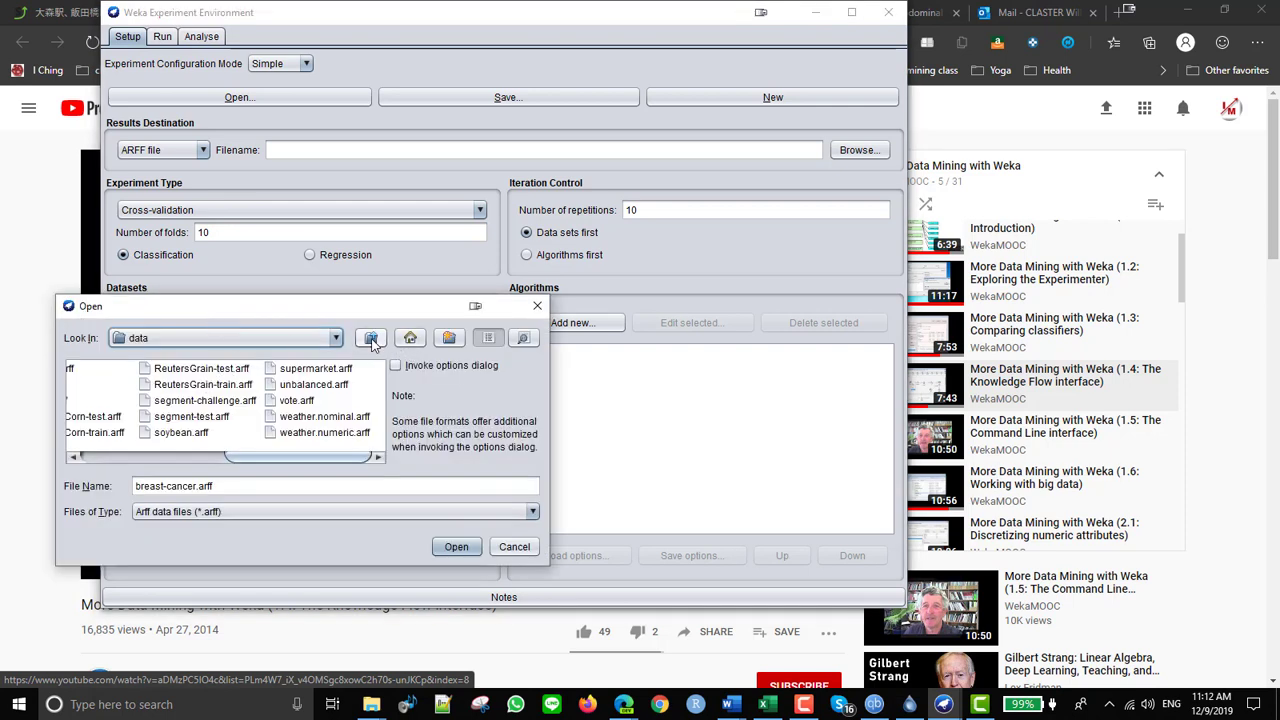
{"action": "left_click", "coordinate": [416, 341]}
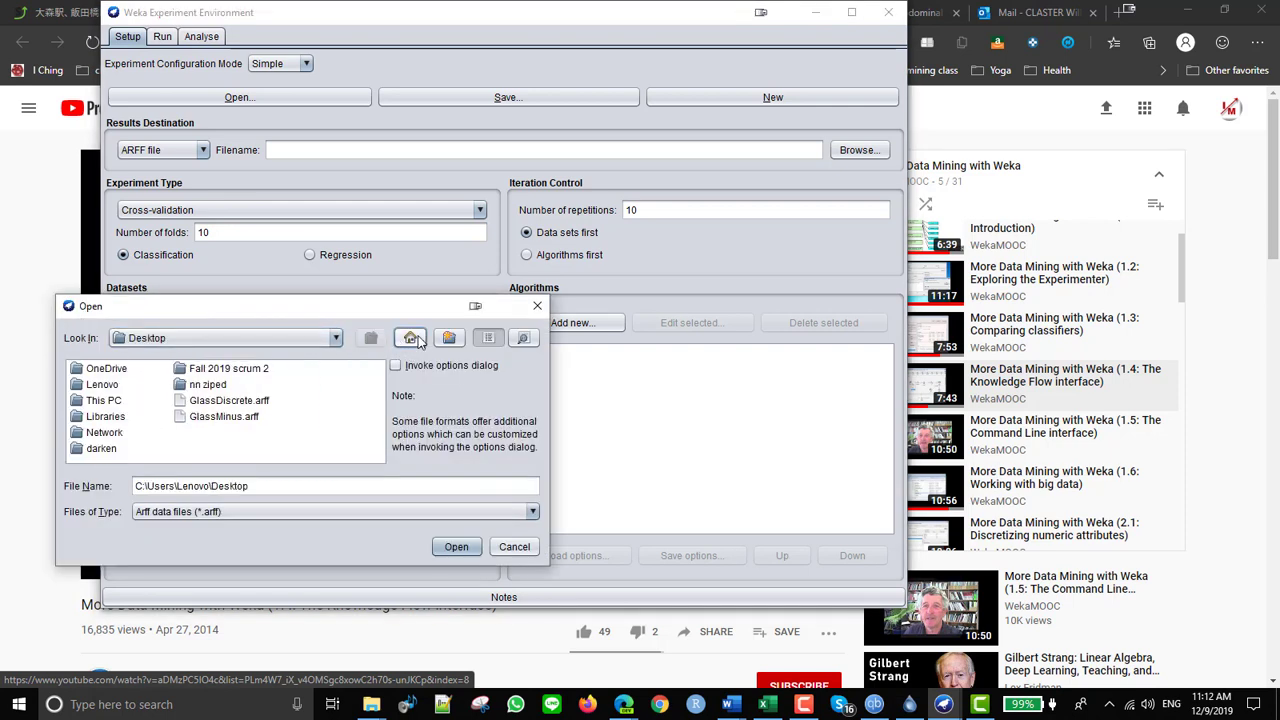
{"action": "left_click", "coordinate": [224, 416]}
{"action": "left_click", "coordinate": [453, 550]}
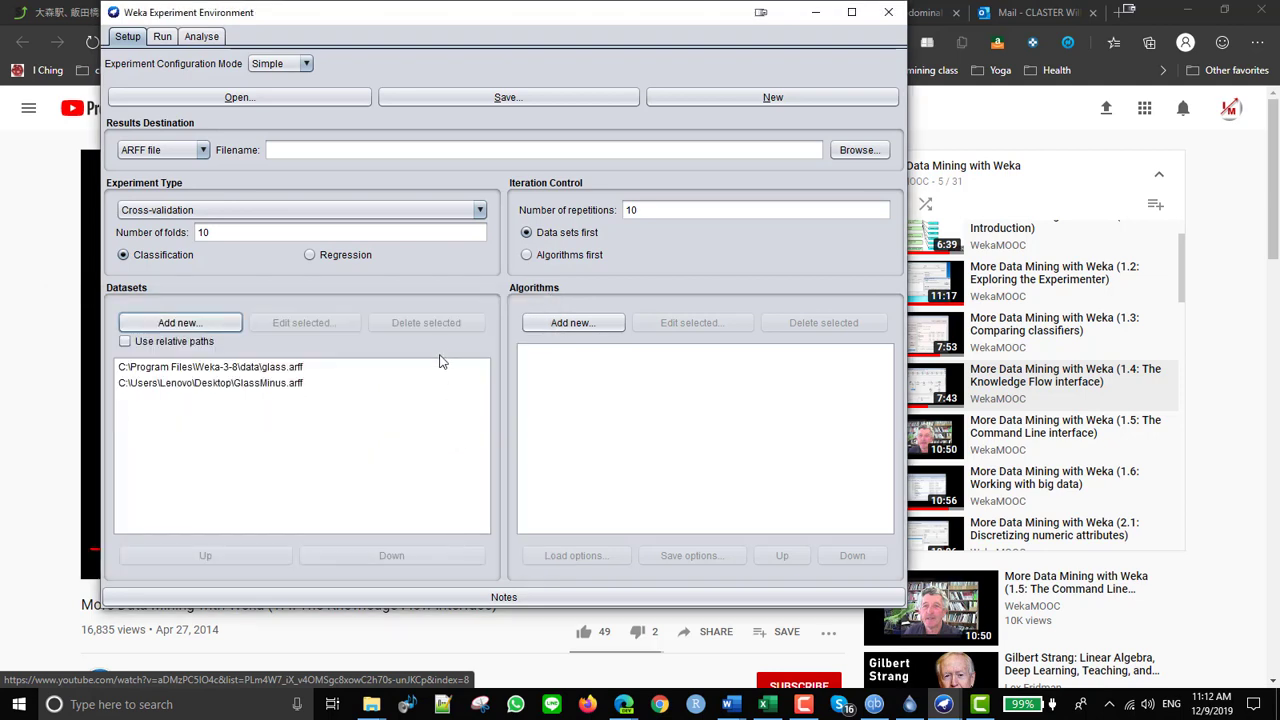
Add GlassDiscrete.arff from the Desktop to the experiment's datasets
{"action": "left_click", "coordinate": [231, 323]}
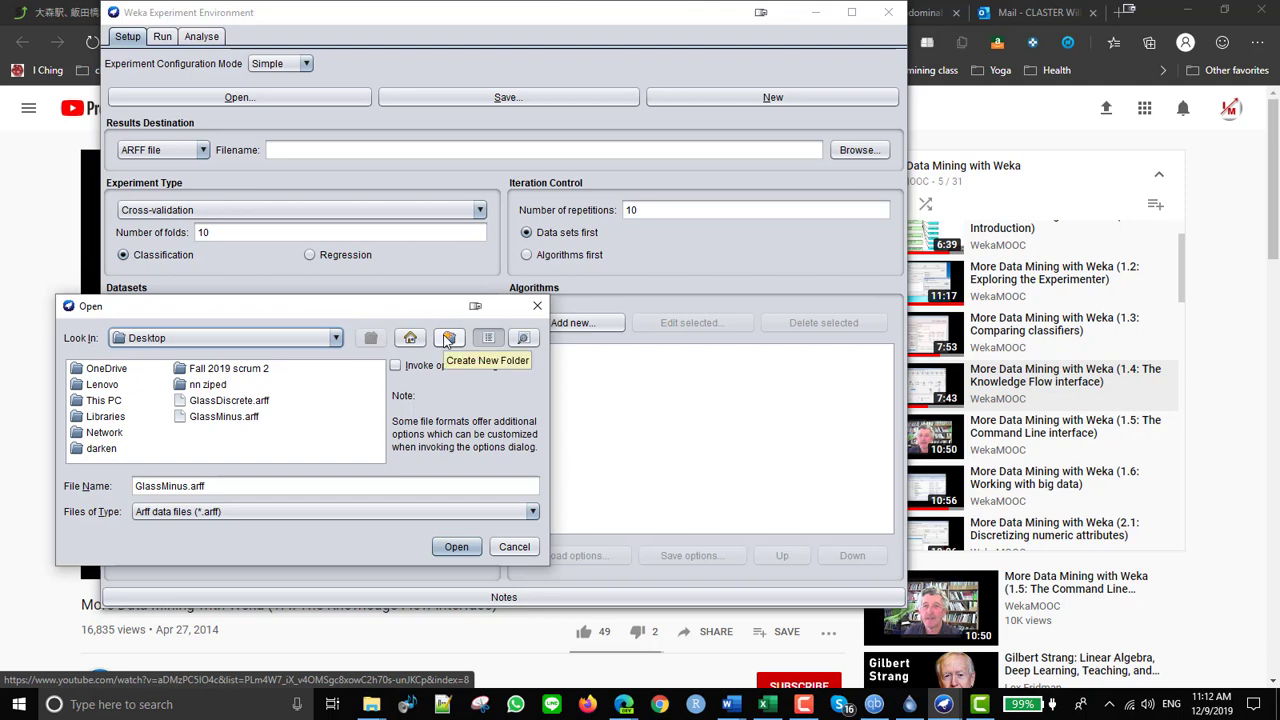
{"action": "left_click", "coordinate": [236, 401]}
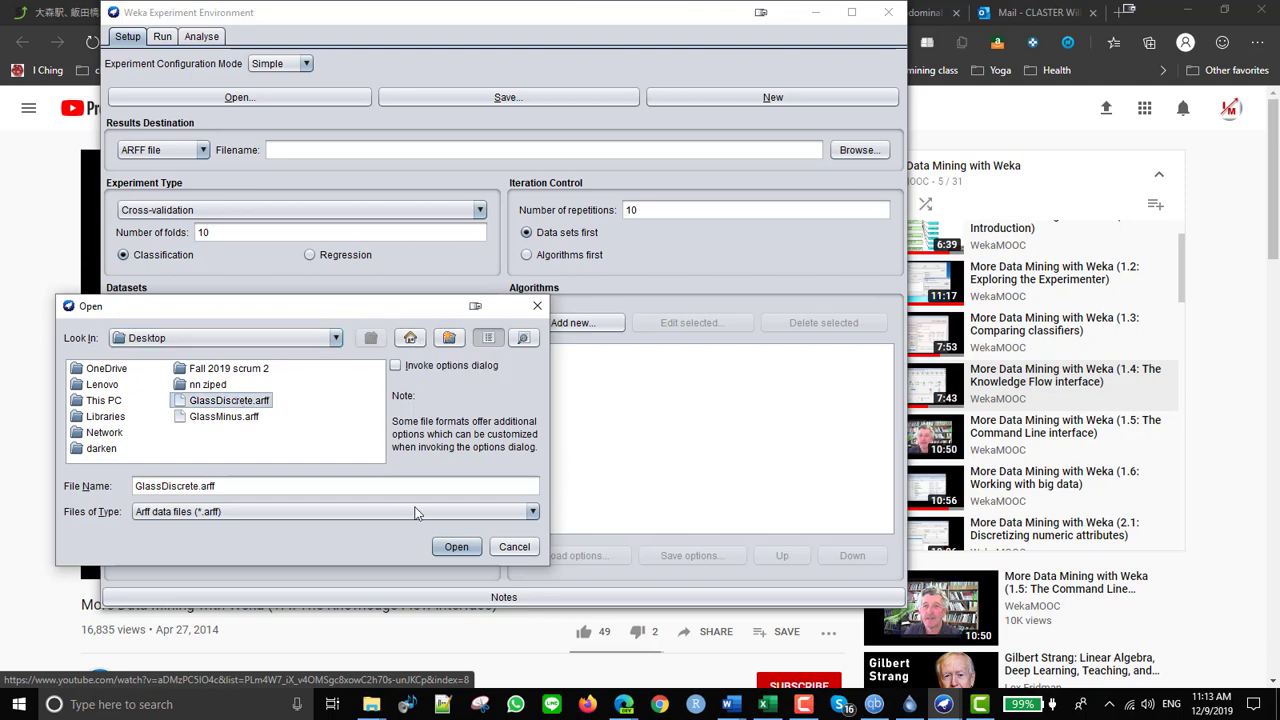
{"action": "left_click", "coordinate": [452, 547]}
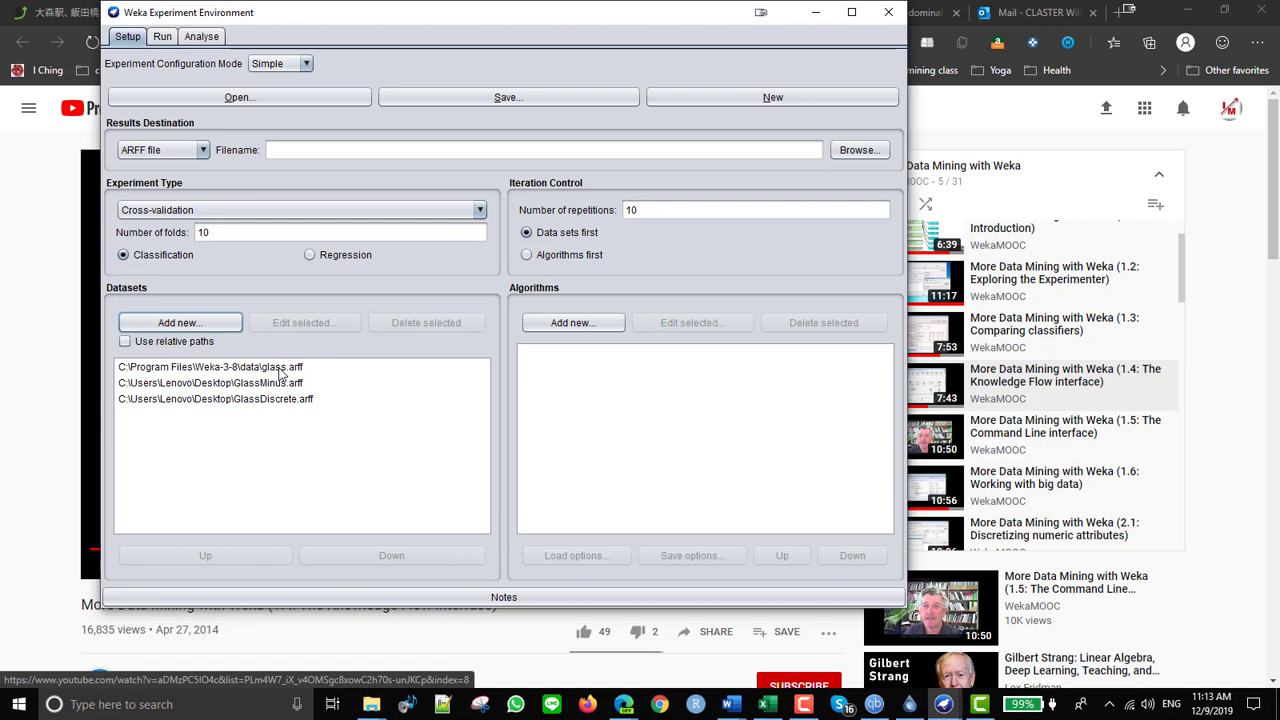
Add the ZeroR rule classifier and the J48 tree classifier, both with default options, to the experiment's algorithms
{"action": "left_click", "coordinate": [573, 323]}
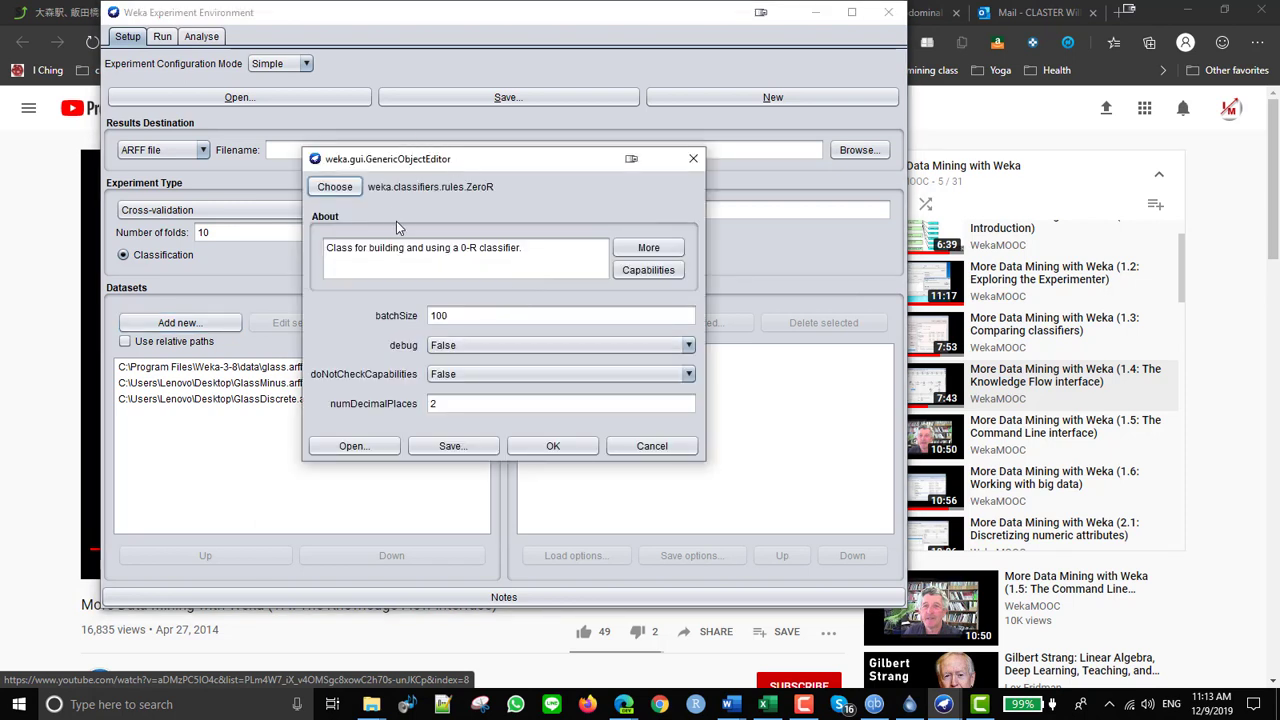
{"action": "left_click", "coordinate": [577, 447]}
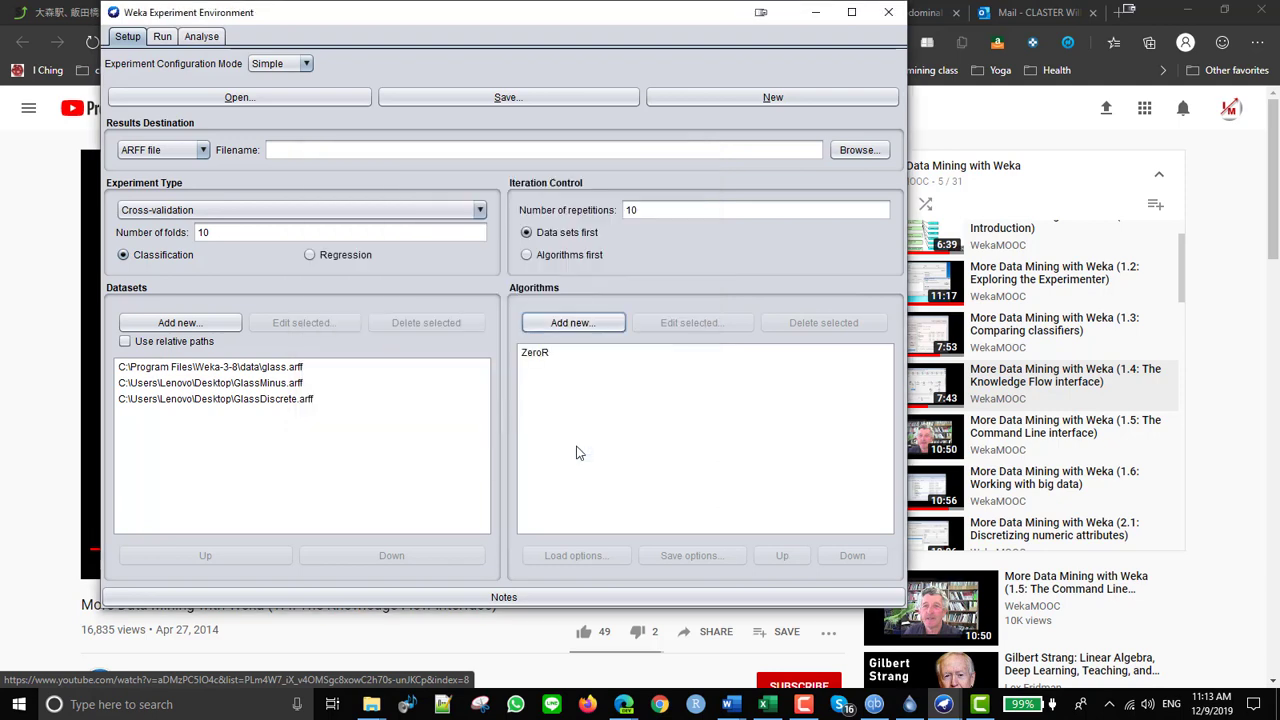
{"action": "left_click", "coordinate": [558, 325]}
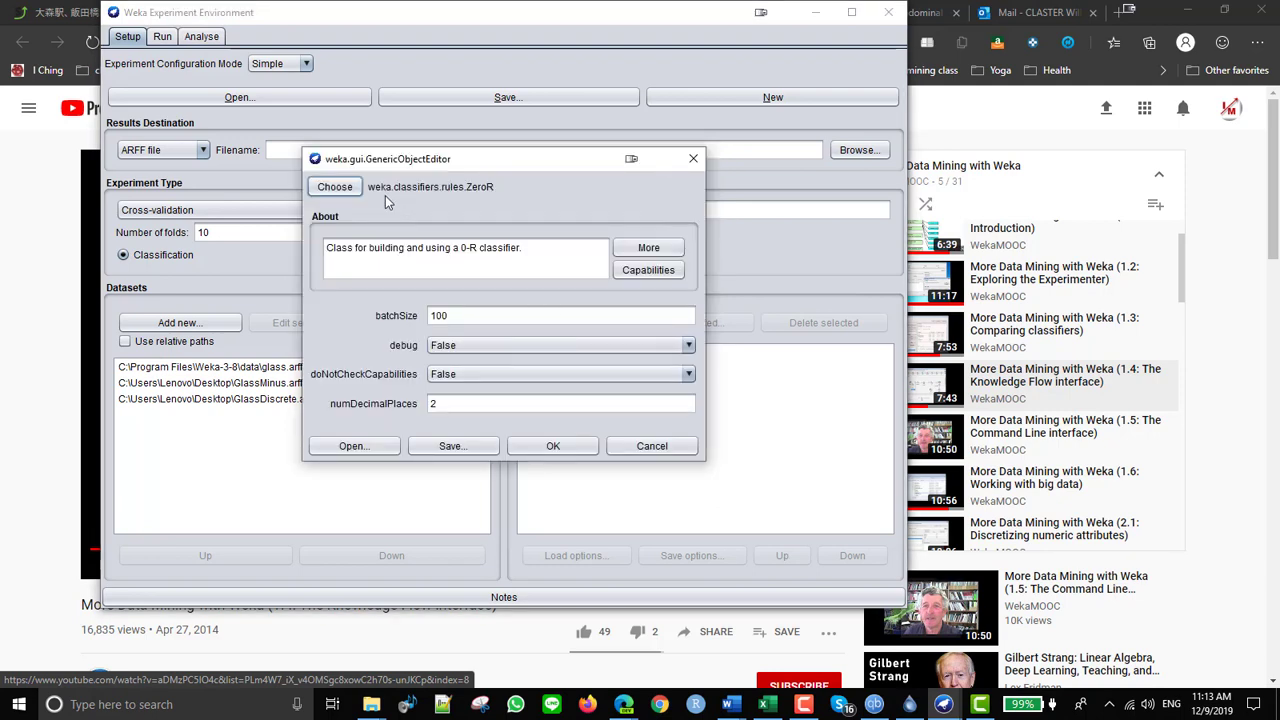
{"action": "left_click", "coordinate": [335, 187]}
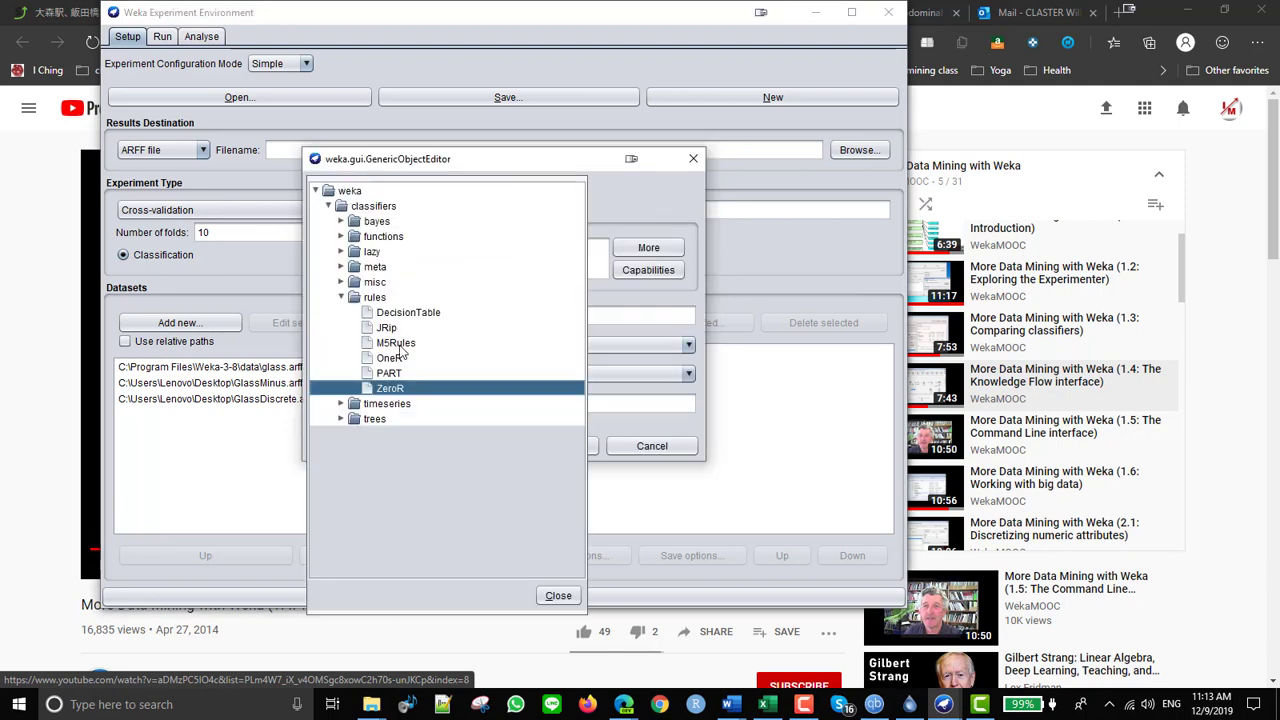
{"action": "left_click", "coordinate": [342, 420]}
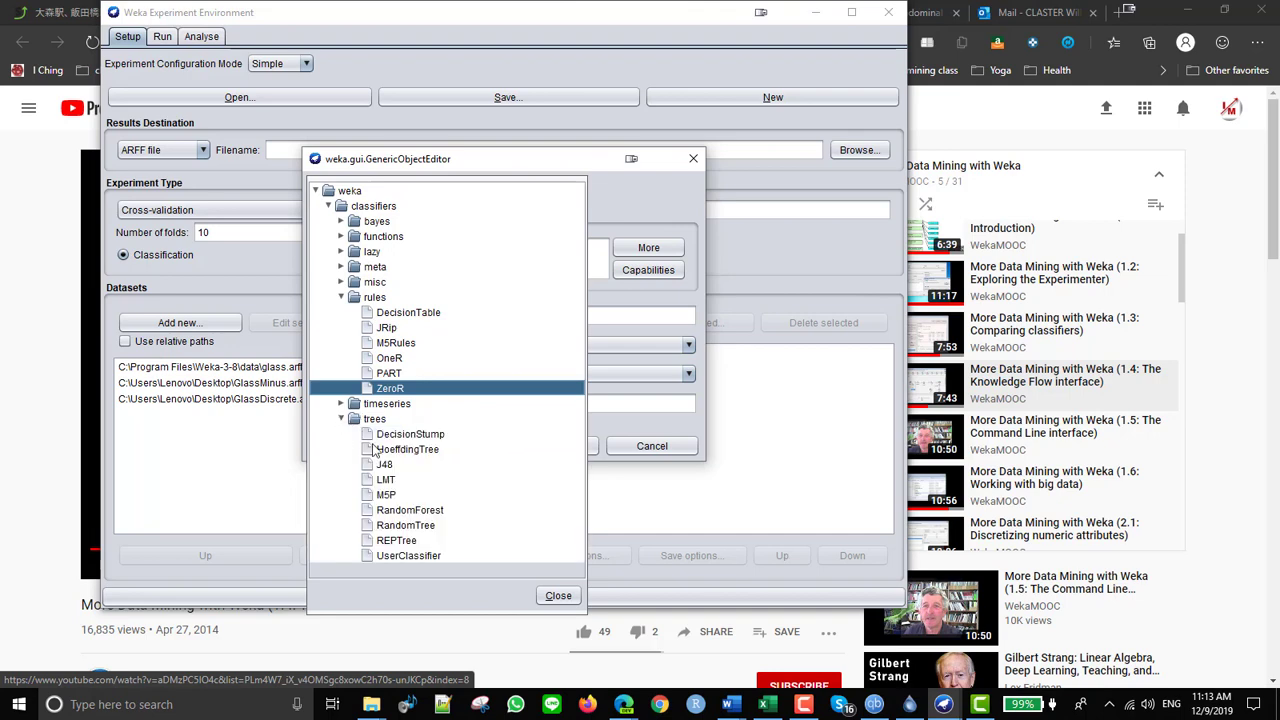
{"action": "left_click", "coordinate": [386, 469]}
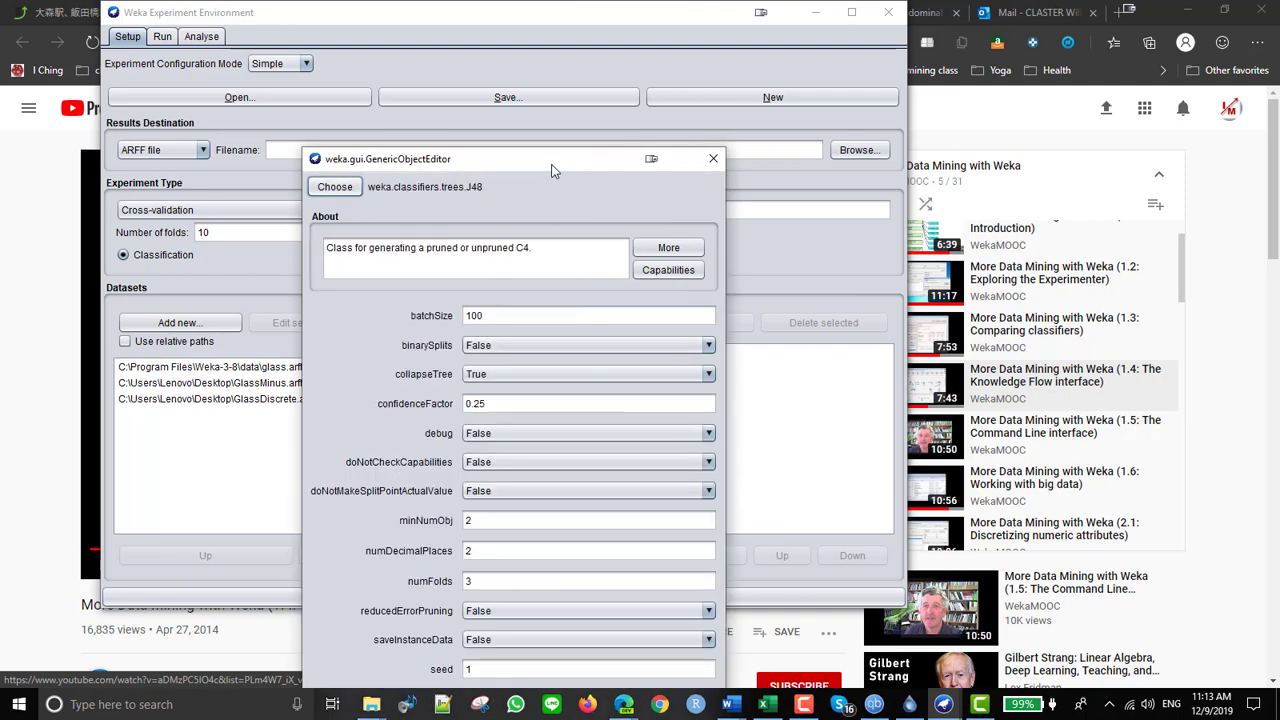
{"action": "left_click_drag", "start_coordinate": [552, 170], "coordinate": [720, 24]}
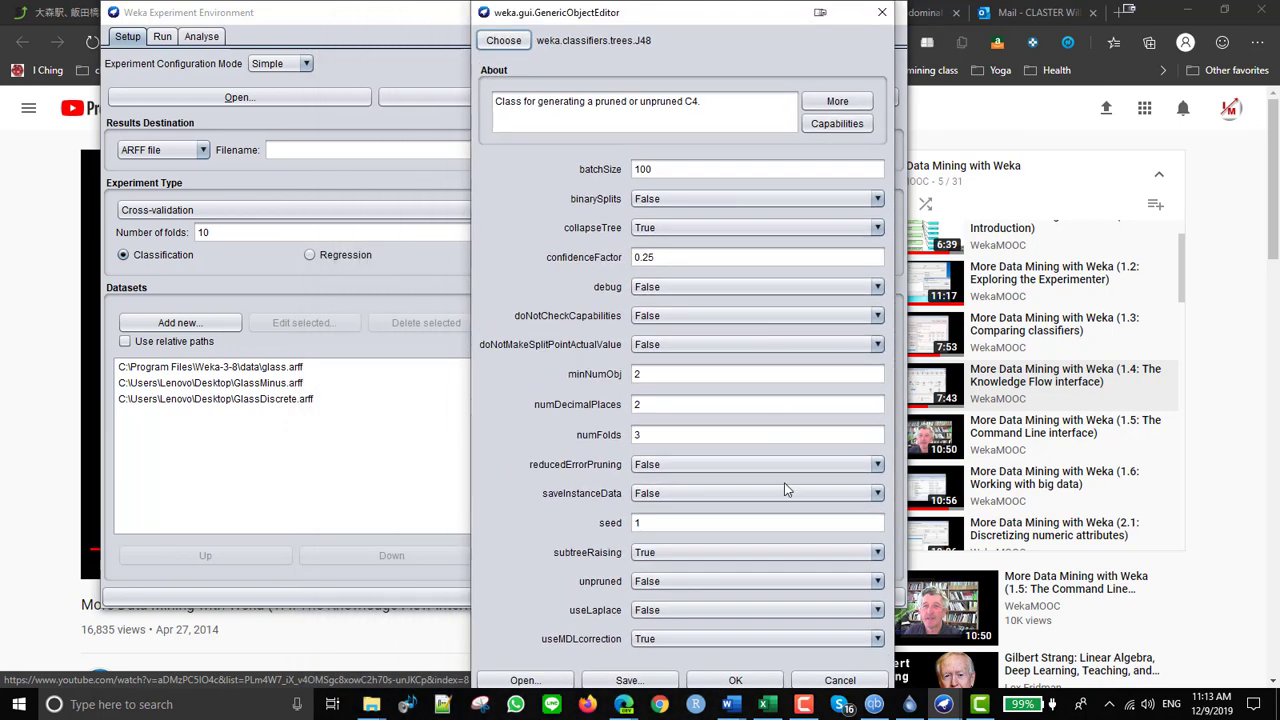
{"action": "left_click", "coordinate": [738, 681]}
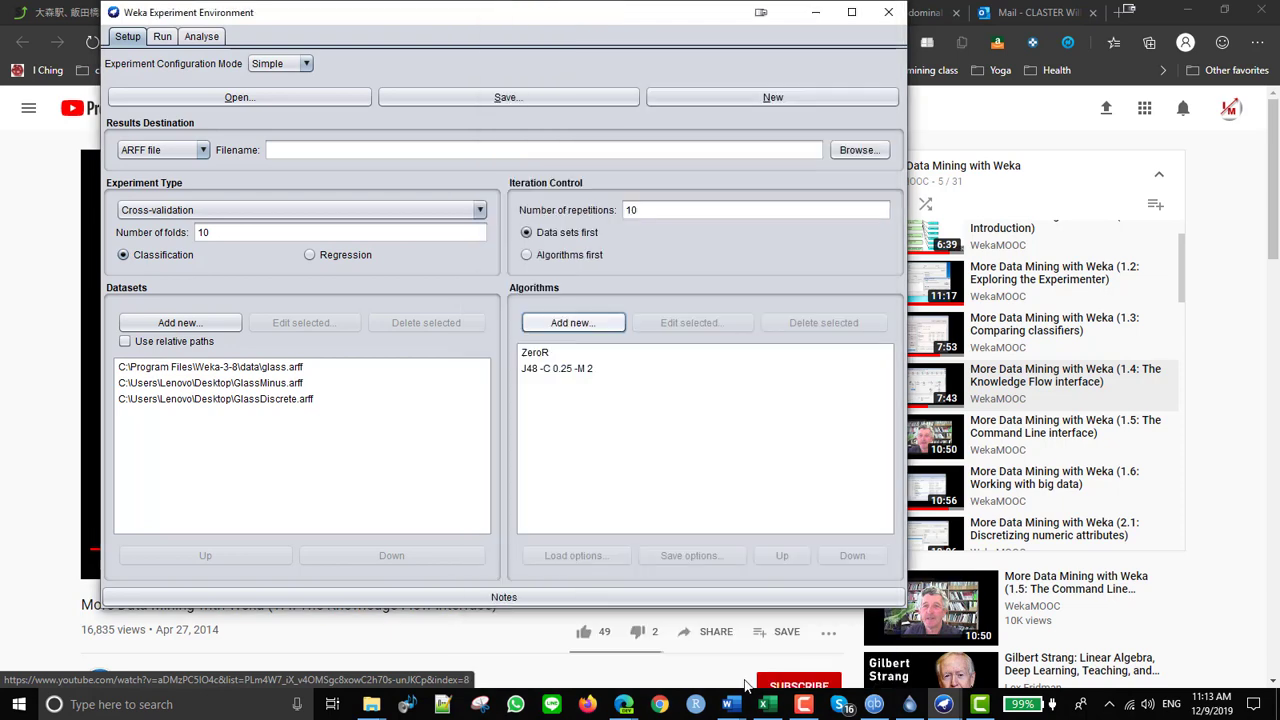
Add the NaiveBayes classifier with default options to the experiment's algorithms
{"action": "left_click", "coordinate": [555, 323]}
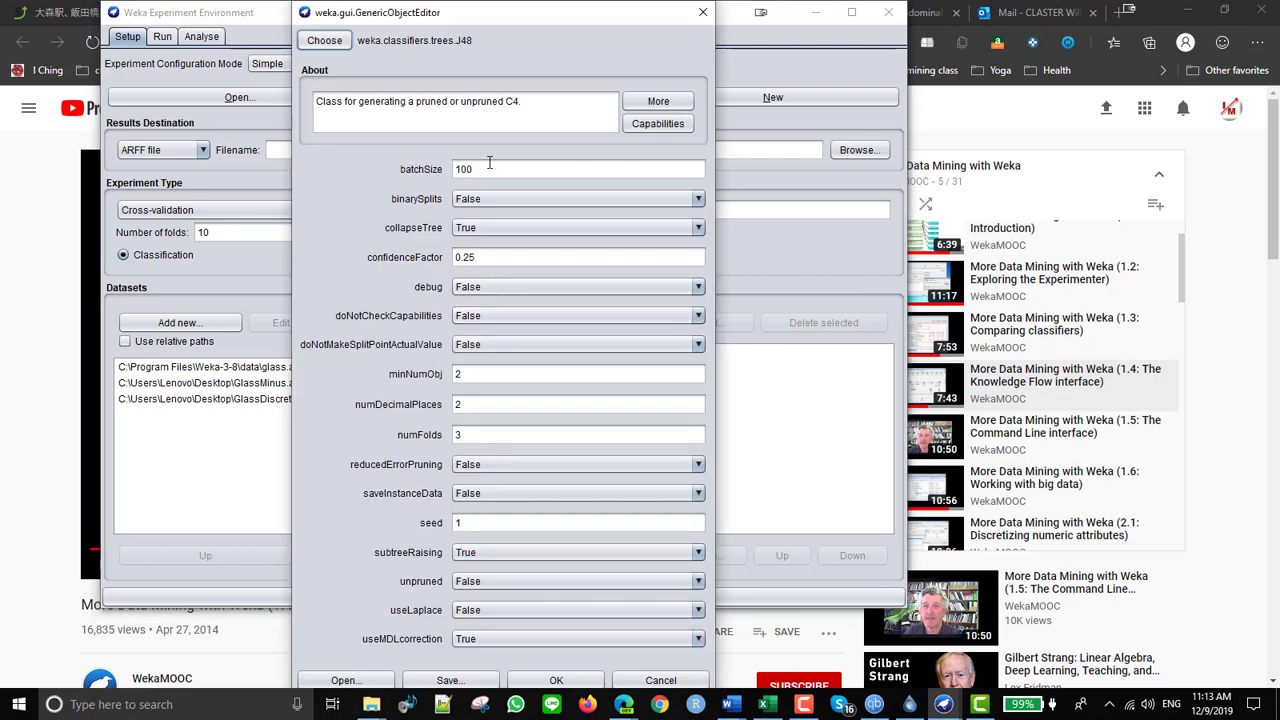
{"action": "left_click", "coordinate": [328, 40]}
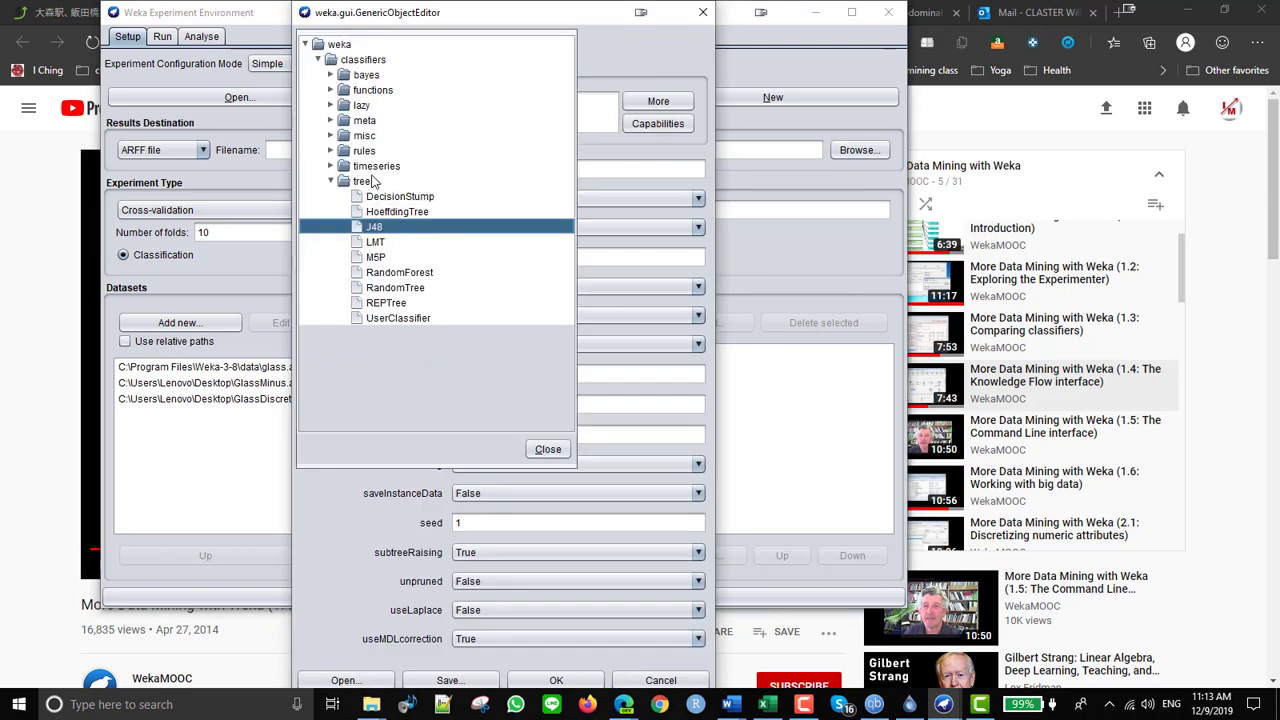
{"action": "left_click", "coordinate": [331, 75]}
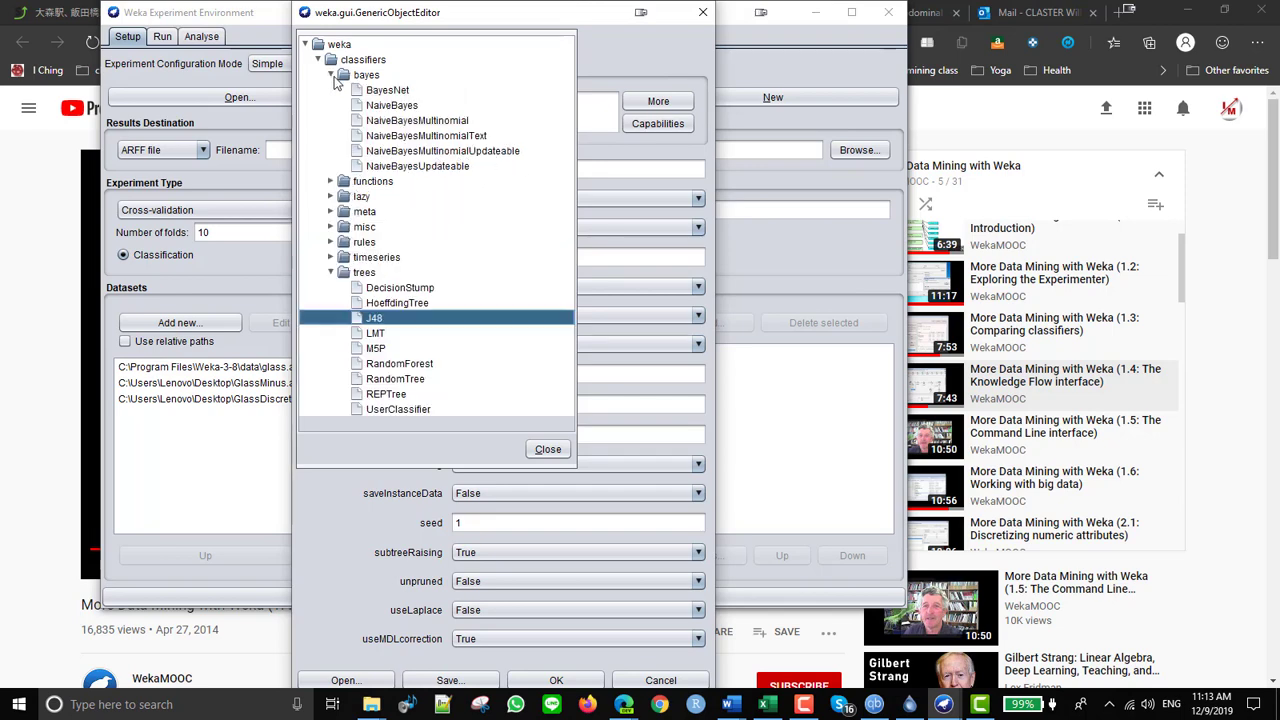
{"action": "left_click", "coordinate": [380, 105]}
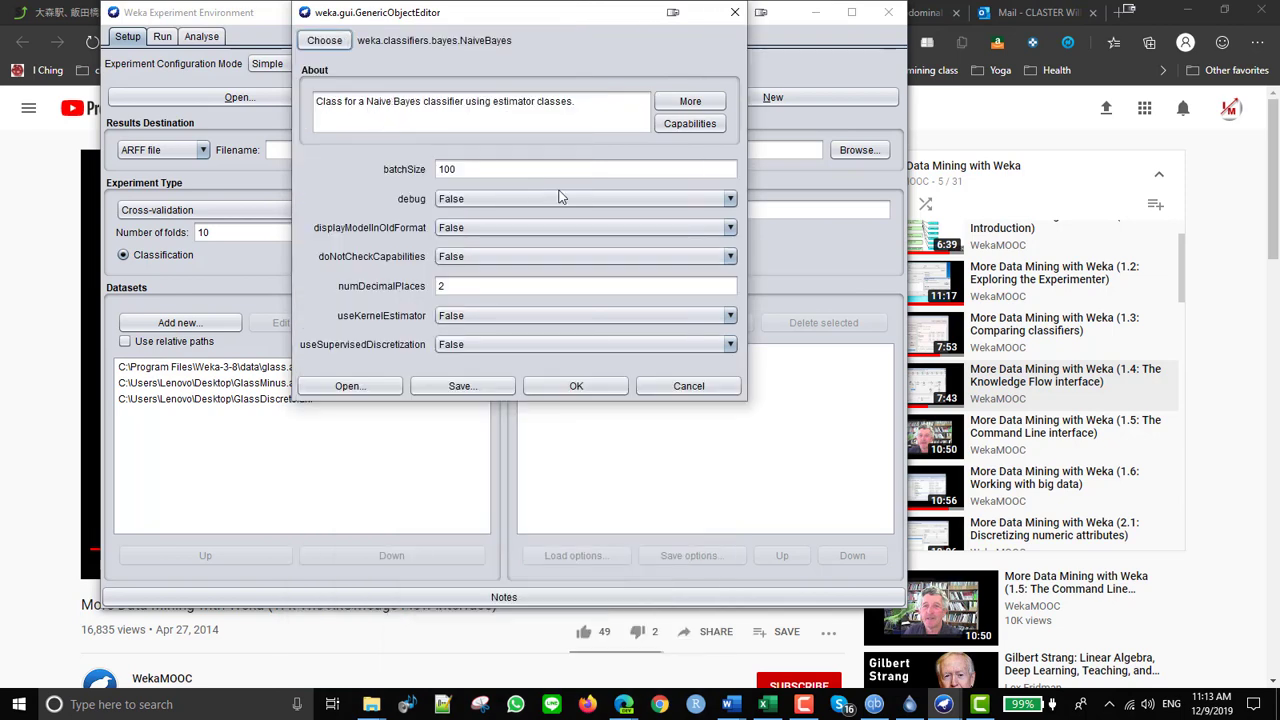
{"action": "left_click", "coordinate": [608, 388]}
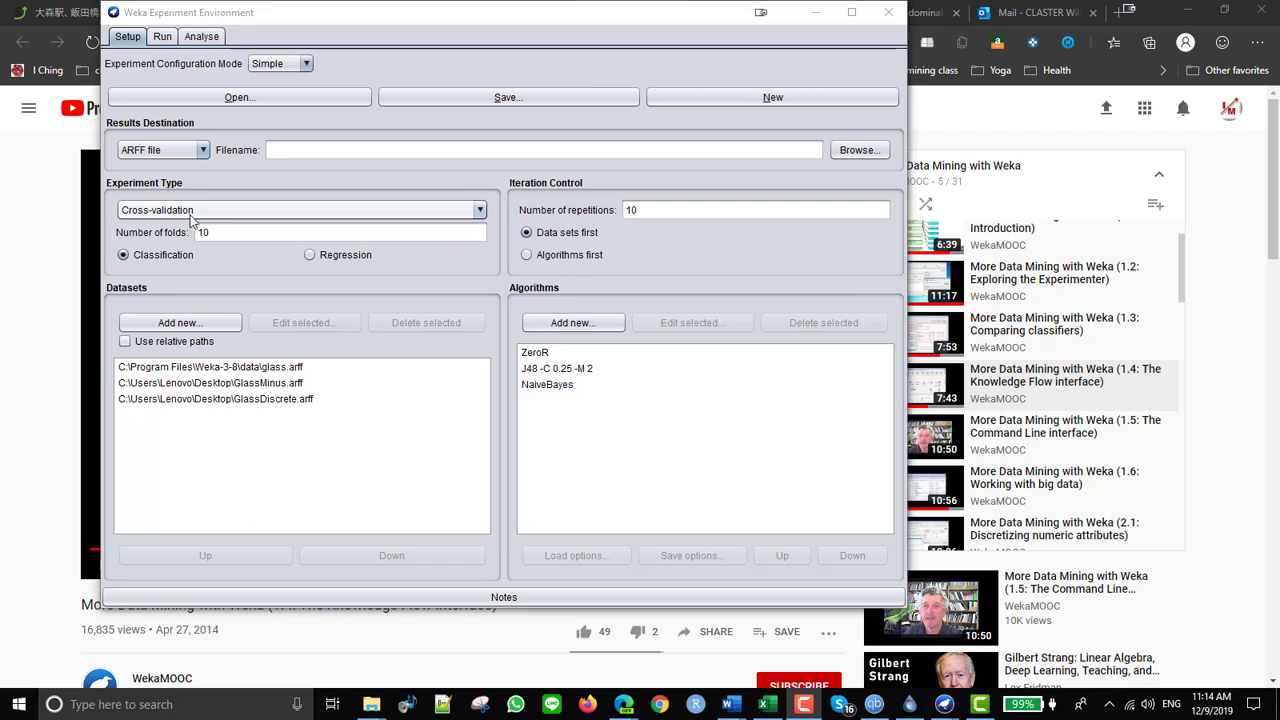
Run the experiment and load its results for analysis
{"action": "left_click", "coordinate": [162, 36]}
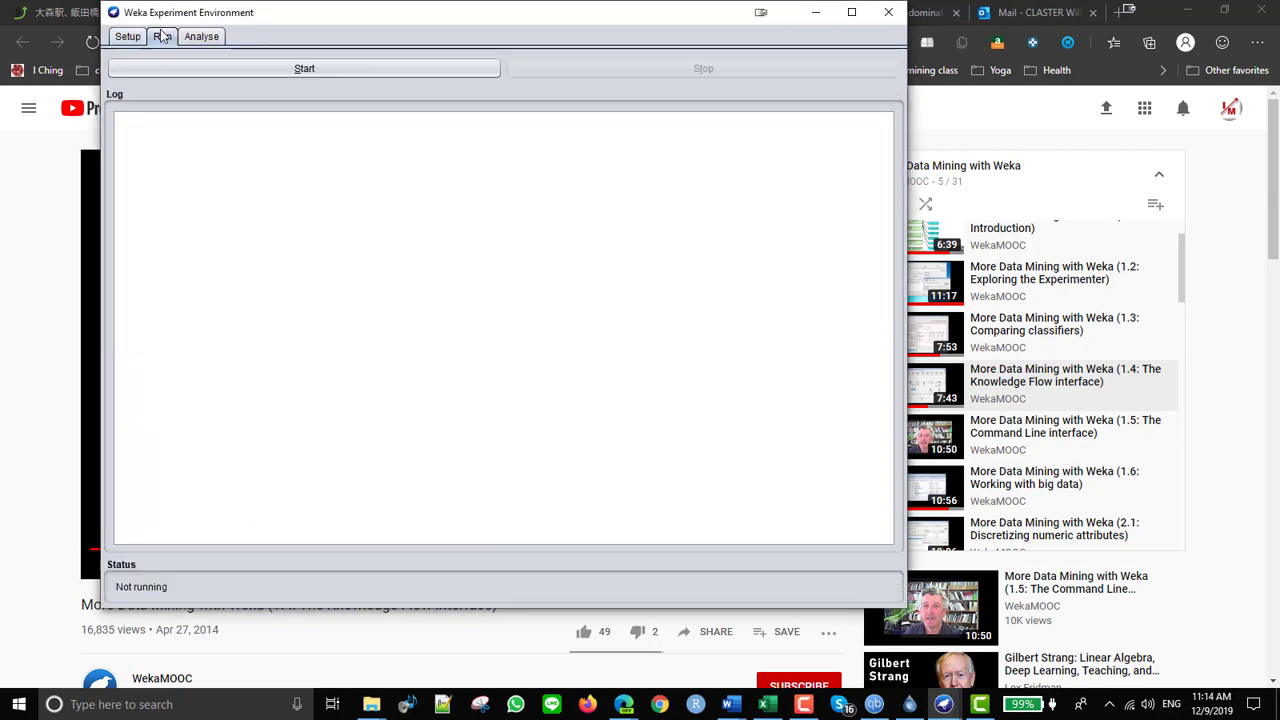
{"action": "left_click", "coordinate": [236, 80]}
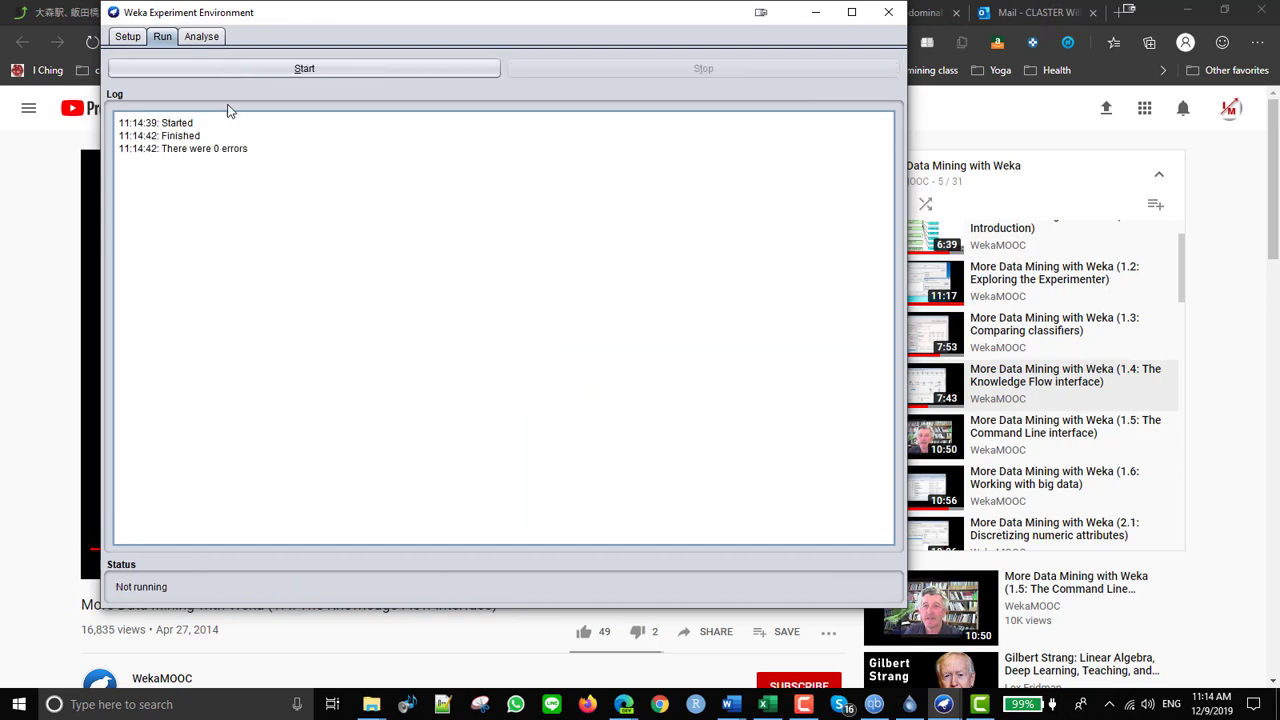
{"action": "left_click", "coordinate": [202, 39]}
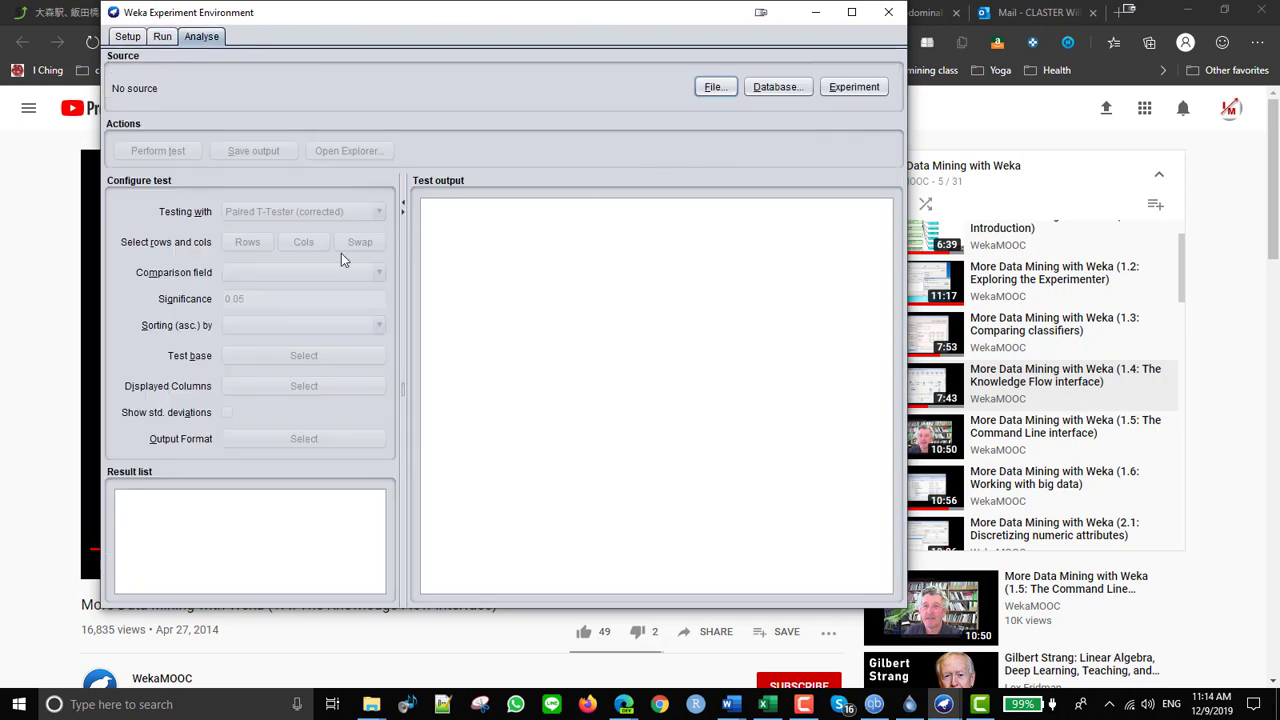
{"action": "left_click", "coordinate": [868, 91]}
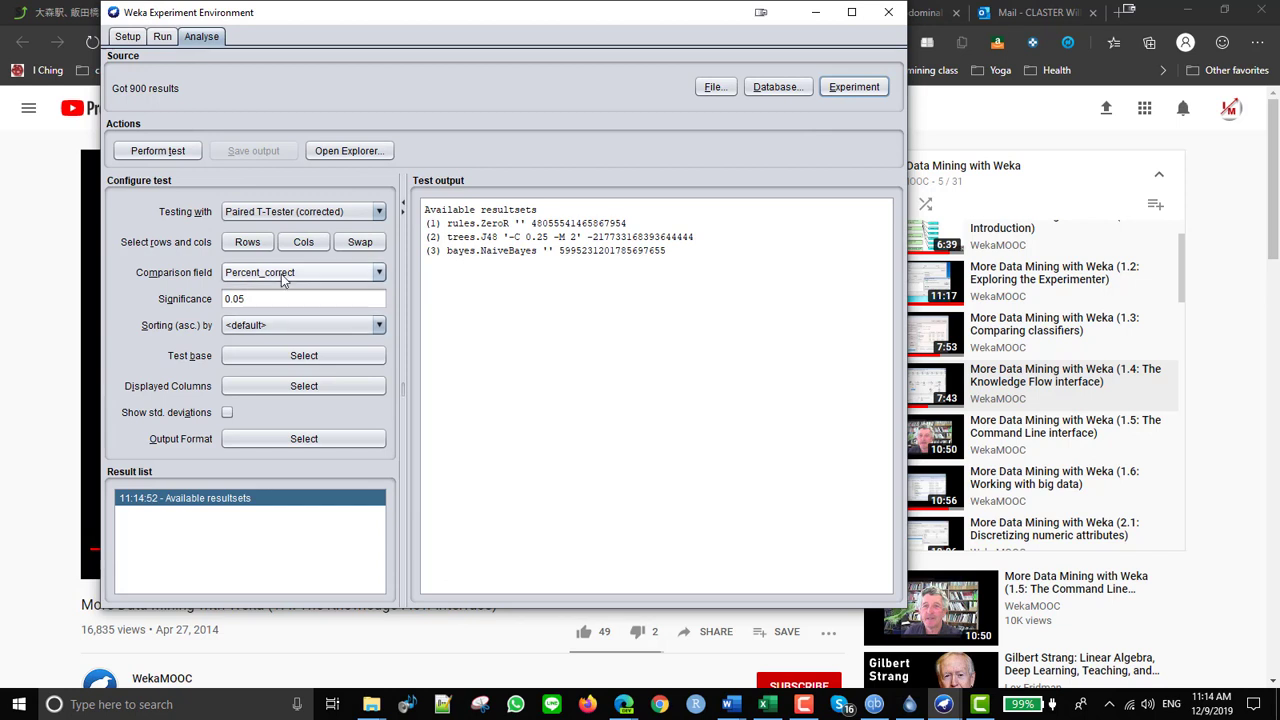
Look through the available comparison fields, keep Percent_correct, and perform the corrected paired t-test on the results
{"action": "left_click", "coordinate": [281, 274]}
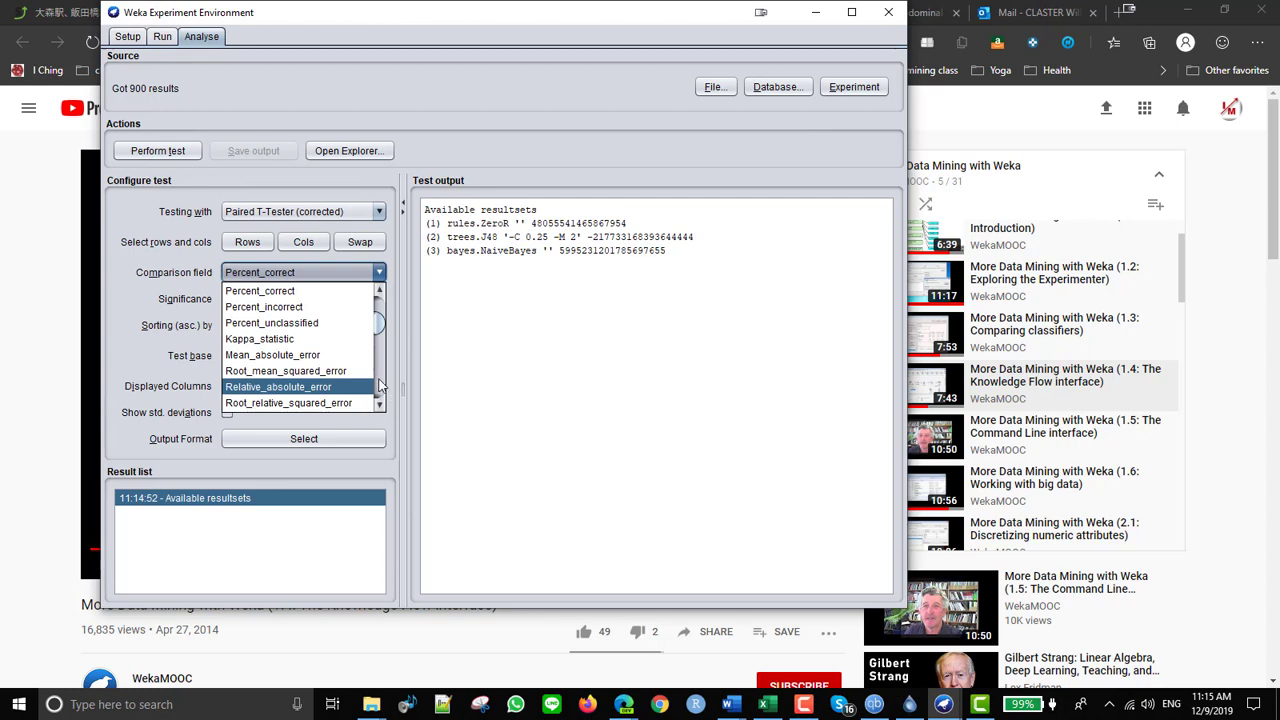
{"action": "scroll", "coordinate": [382, 384], "scroll_direction": "down", "scroll_amount": 3}
{"action": "scroll", "coordinate": [378, 303], "scroll_direction": "up", "scroll_amount": 5}
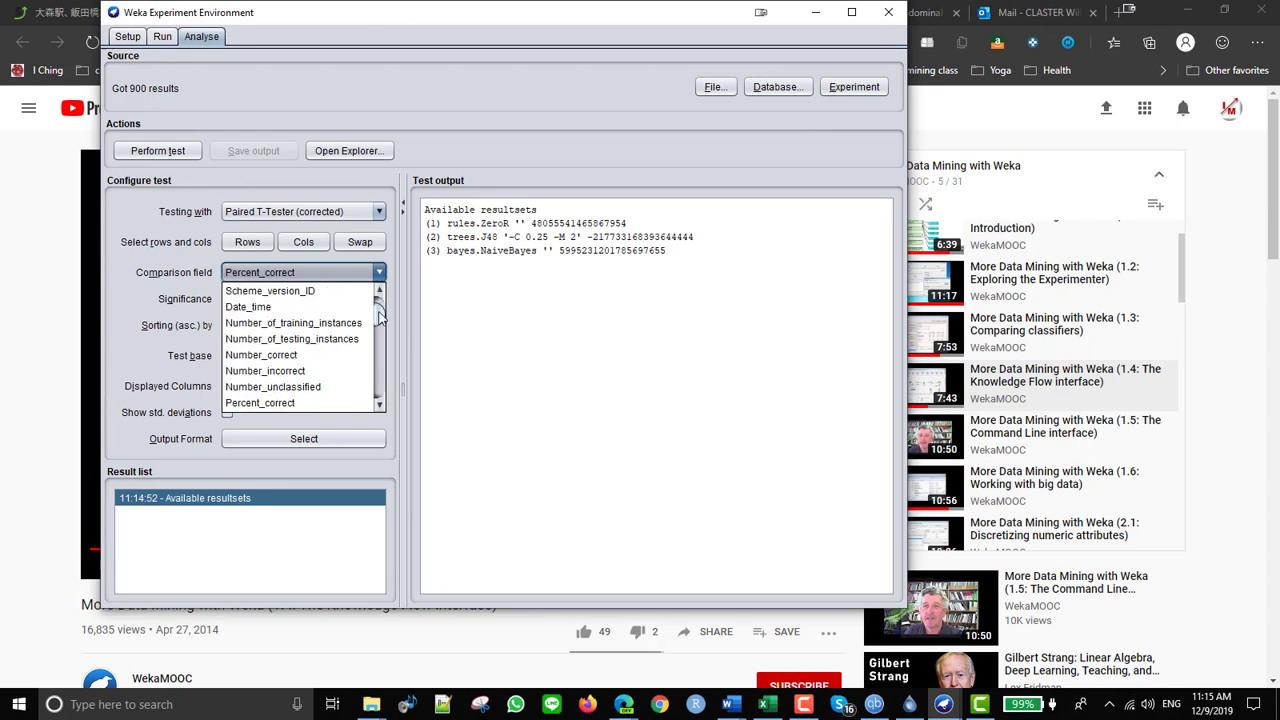
{"action": "scroll", "coordinate": [382, 360], "scroll_direction": "down", "scroll_amount": 5}
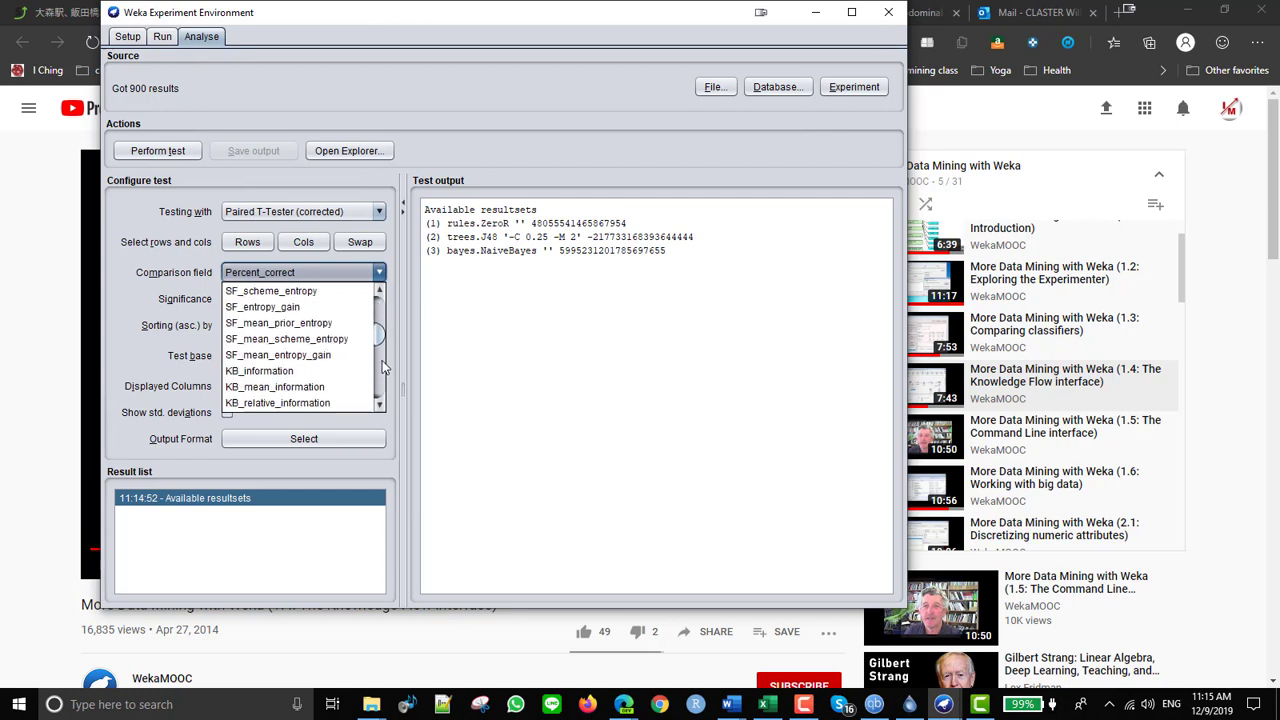
{"action": "scroll", "coordinate": [382, 360], "scroll_direction": "down", "scroll_amount": 3}
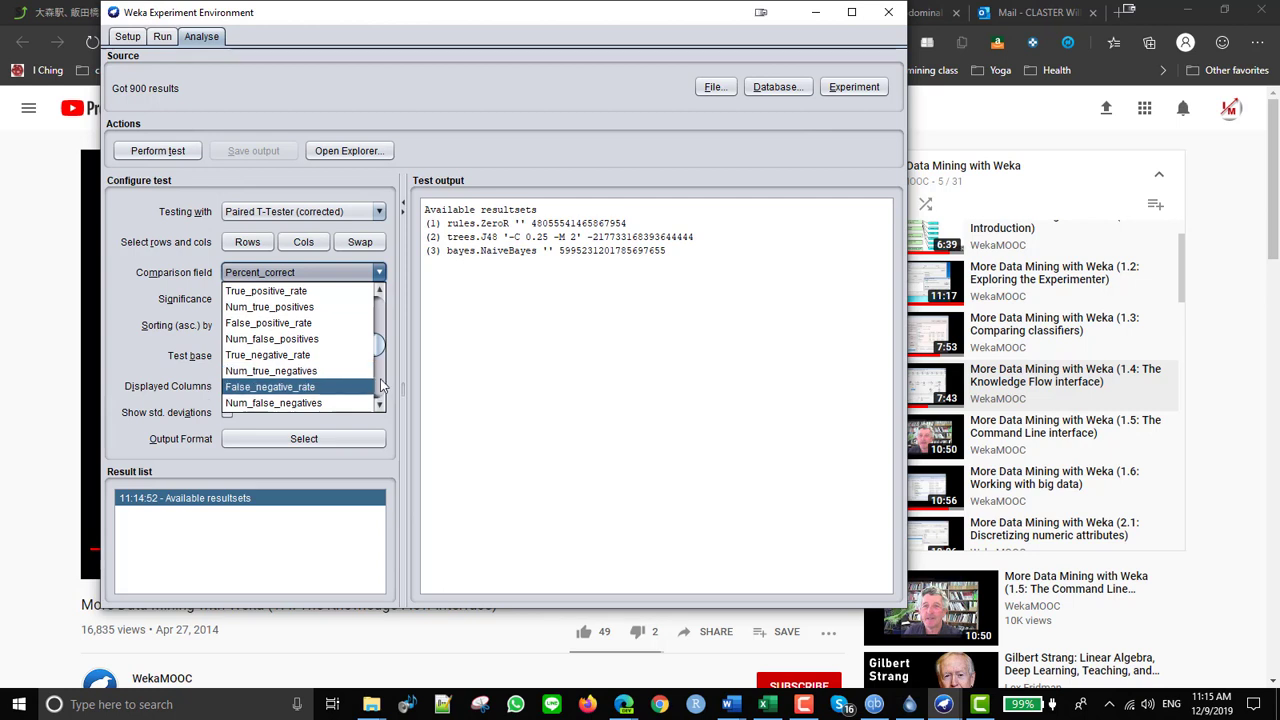
{"action": "scroll", "coordinate": [382, 386], "scroll_direction": "down", "scroll_amount": 3}
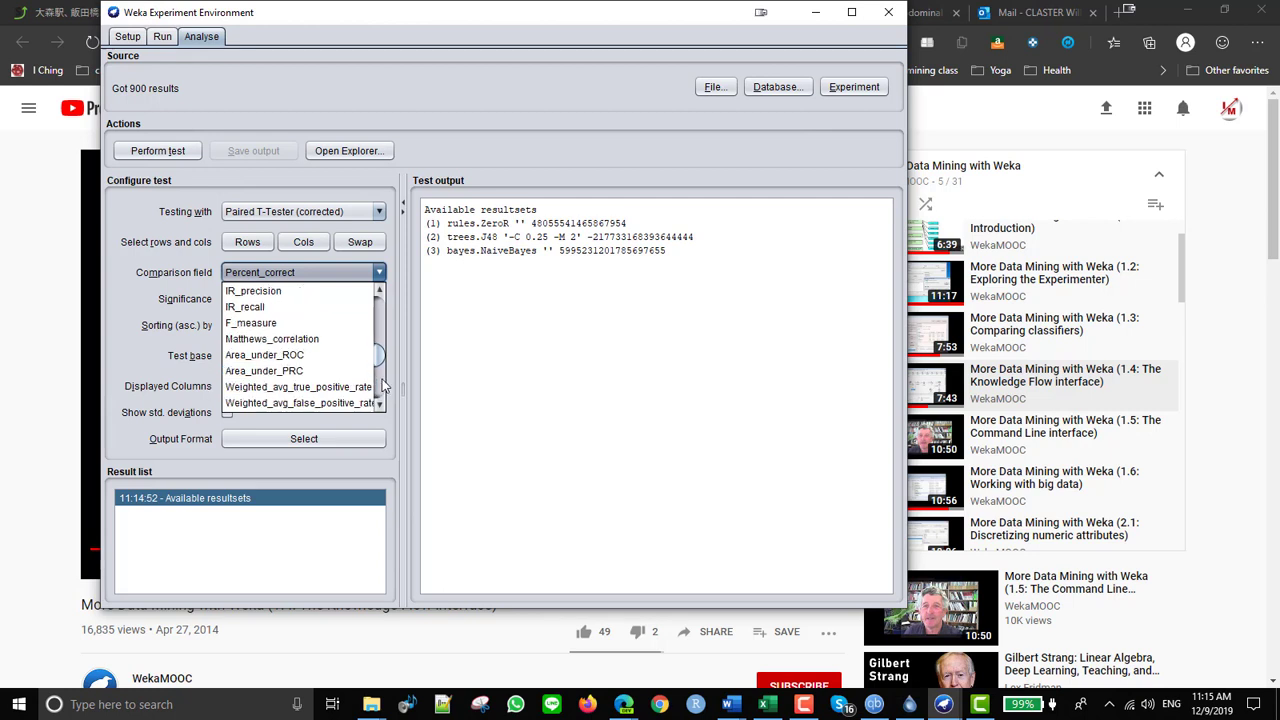
{"action": "left_click", "coordinate": [346, 269]}
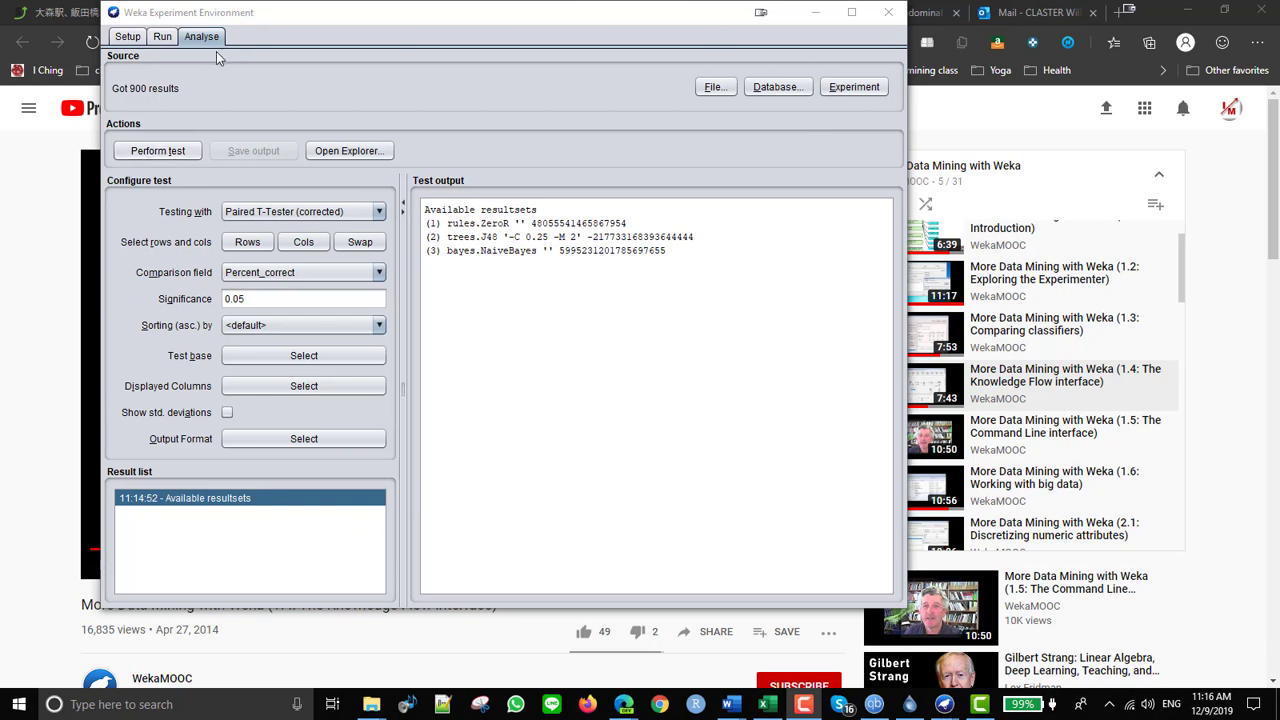
{"action": "left_click", "coordinate": [157, 151]}
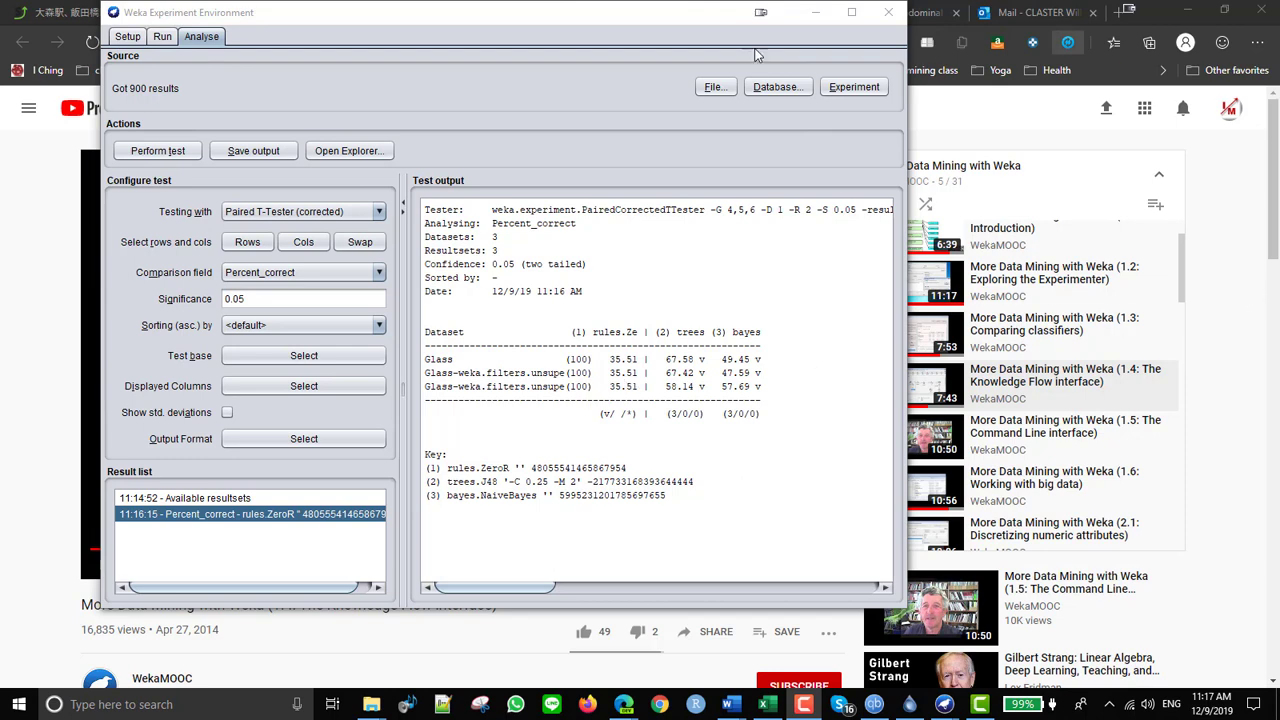
Examine which fields are selected for the rows and columns of the test, leaving both selections as they are
{"action": "left_click", "coordinate": [246, 243]}
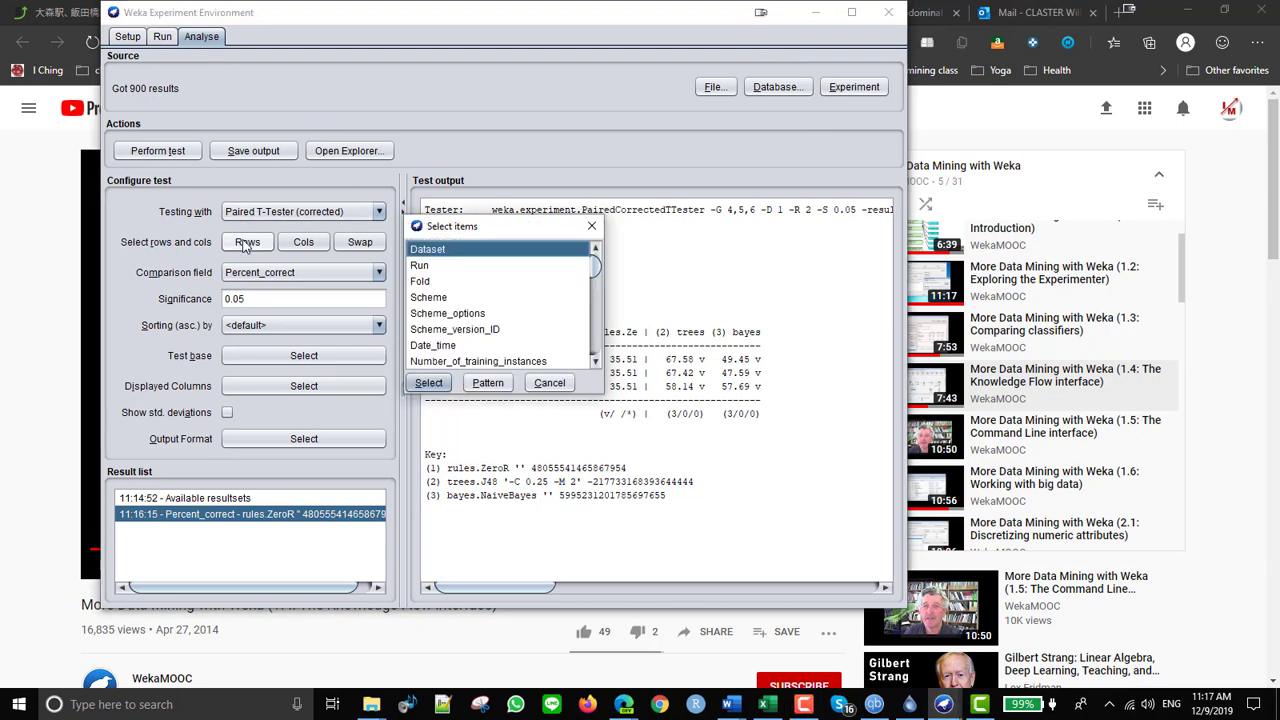
{"action": "left_click", "coordinate": [598, 345]}
{"action": "left_click", "coordinate": [598, 345]}
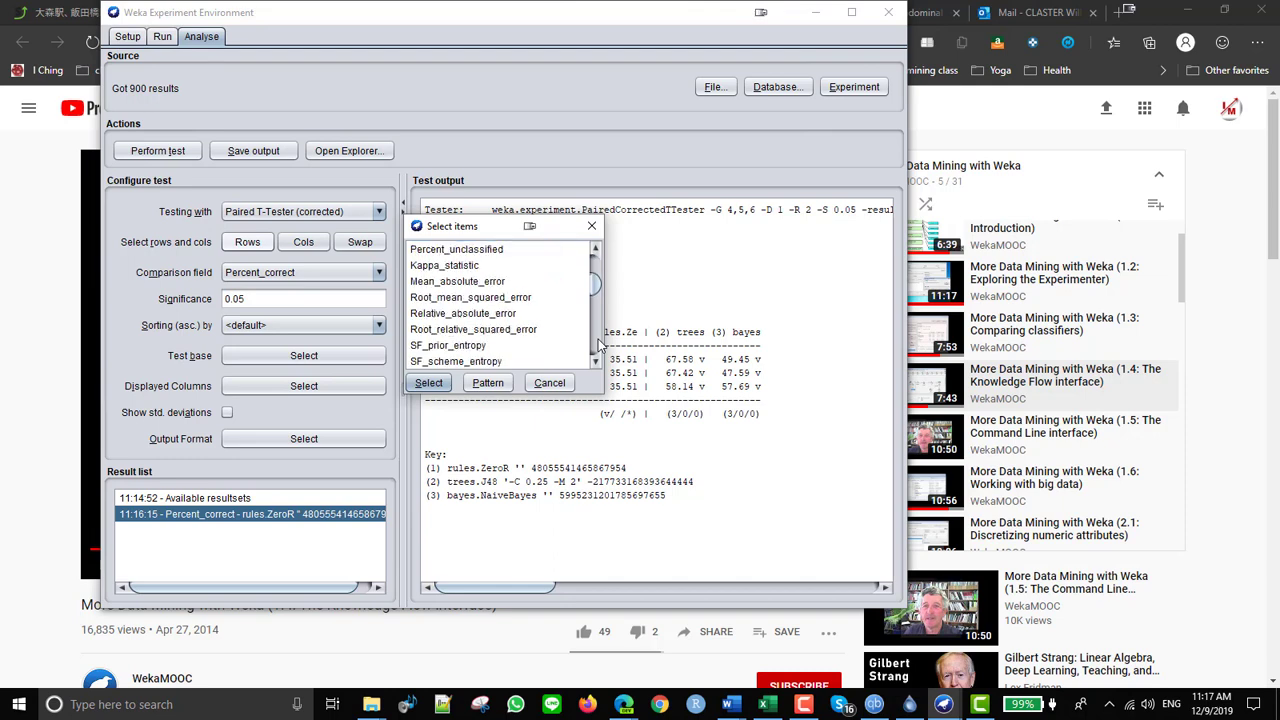
{"action": "left_click", "coordinate": [598, 345]}
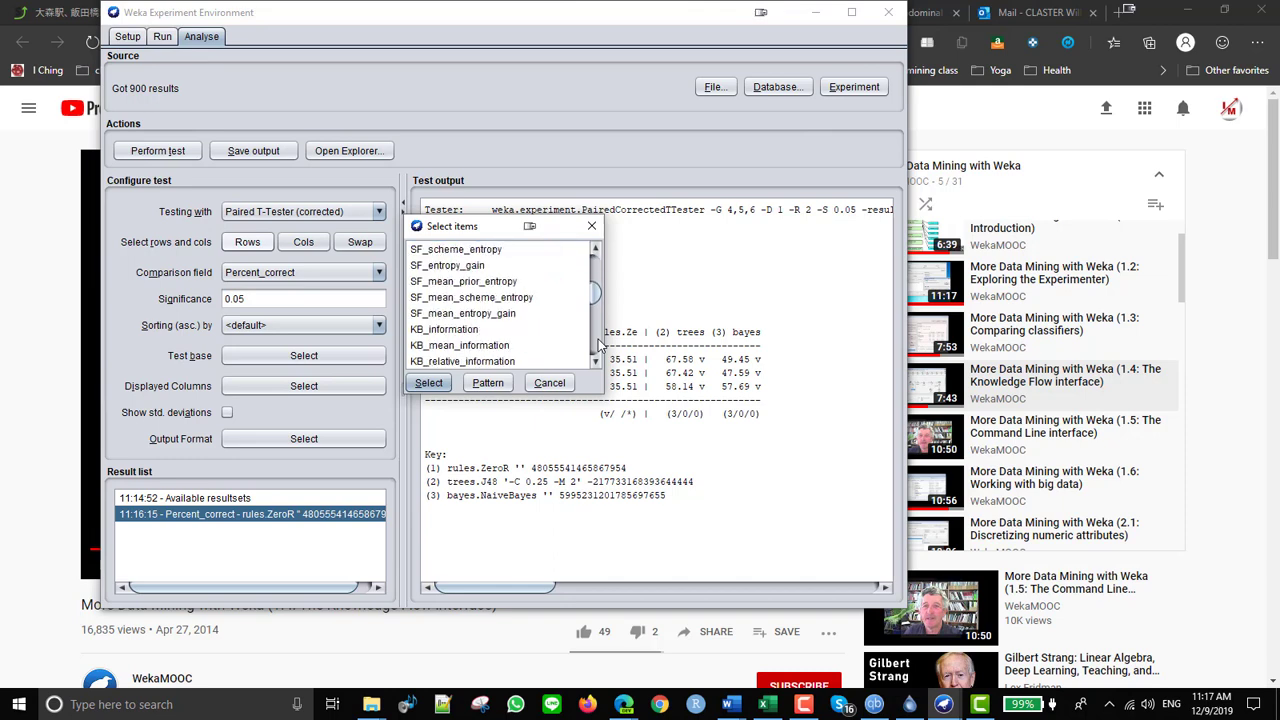
{"action": "left_click", "coordinate": [598, 345]}
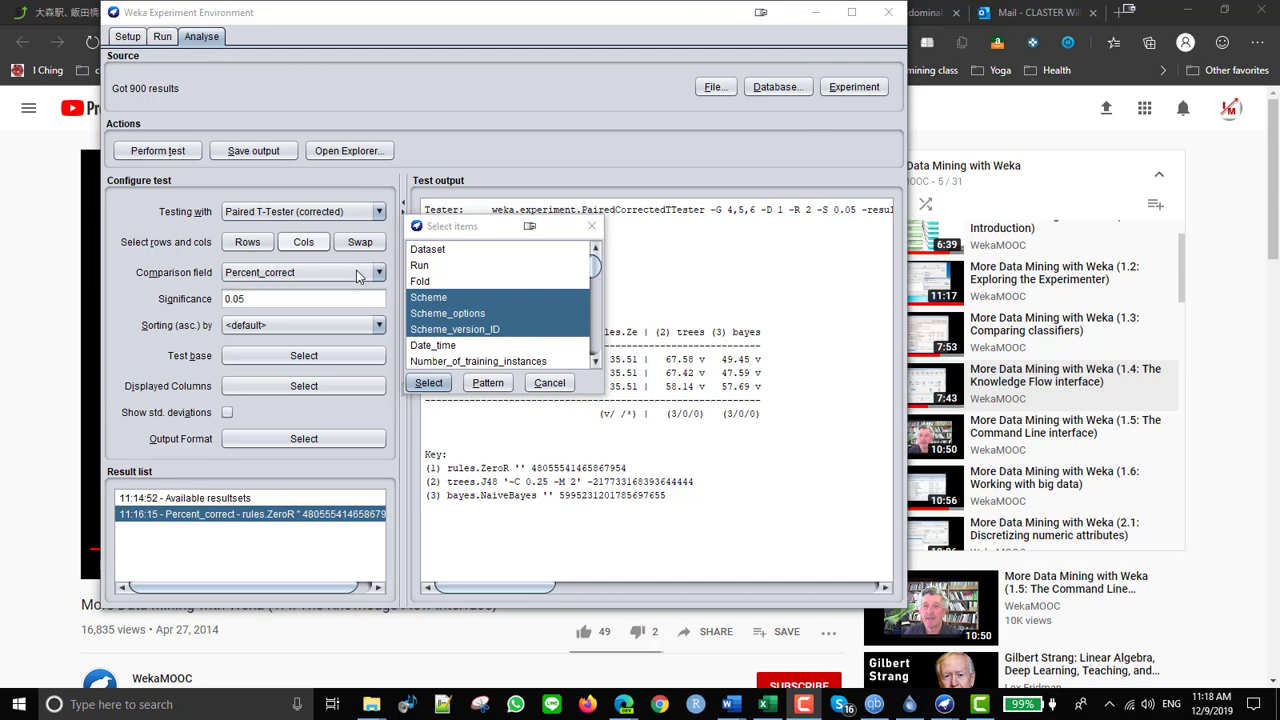
{"action": "left_click", "coordinate": [592, 226]}
{"action": "left_click", "coordinate": [304, 242]}
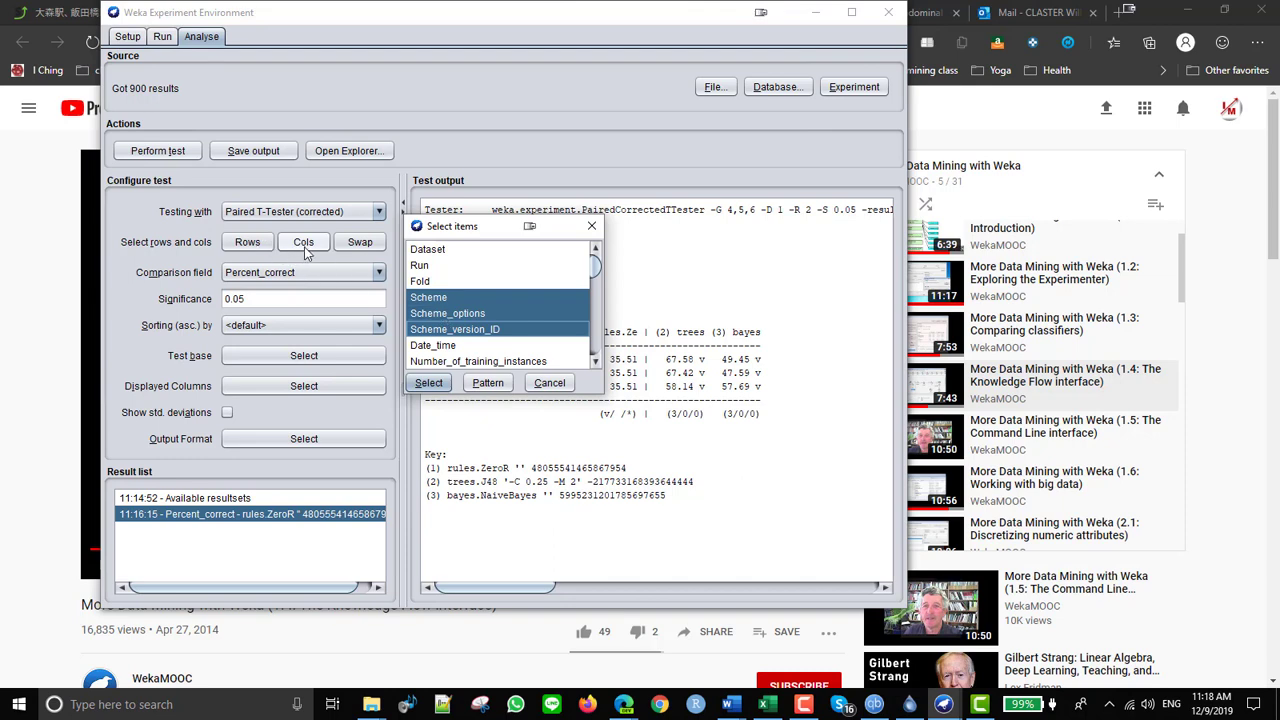
{"action": "left_click", "coordinate": [239, 242]}
{"action": "left_click", "coordinate": [550, 382]}
{"action": "left_click", "coordinate": [256, 243]}
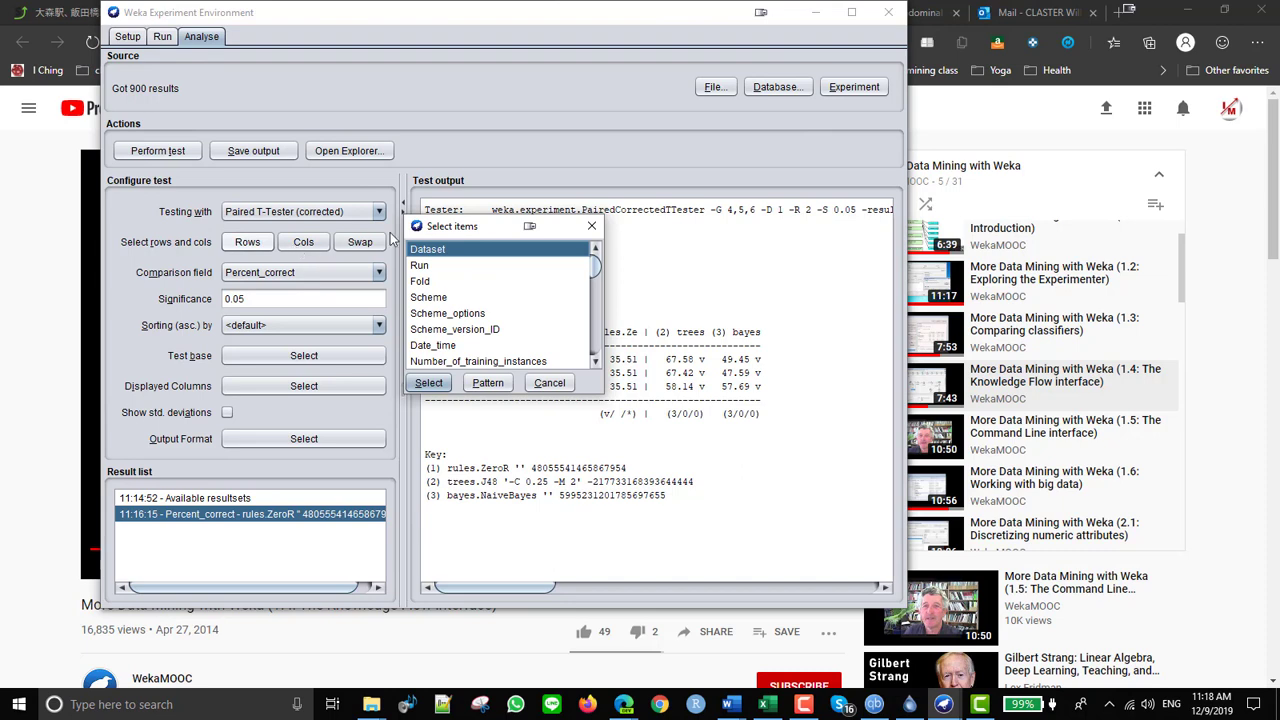
{"action": "left_click", "coordinate": [591, 226]}
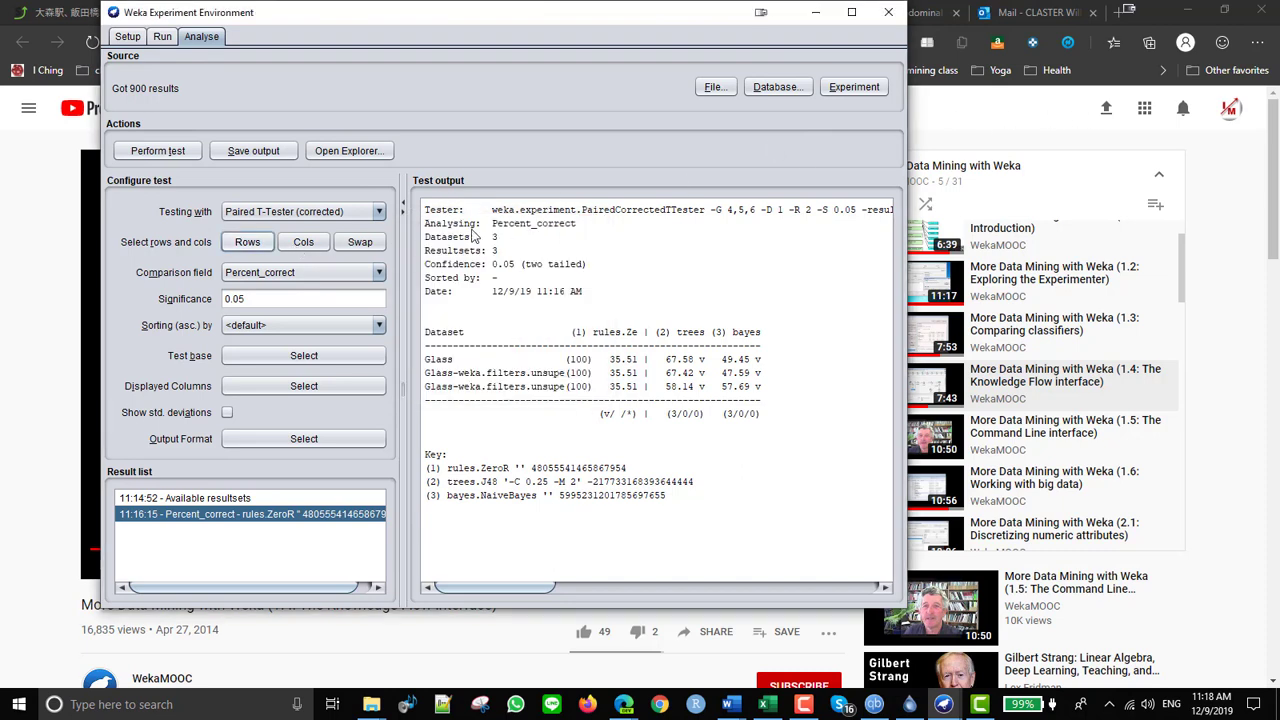
Swap the rows and columns of the analysis so that the datasets are compared
{"action": "left_click", "coordinate": [358, 243]}
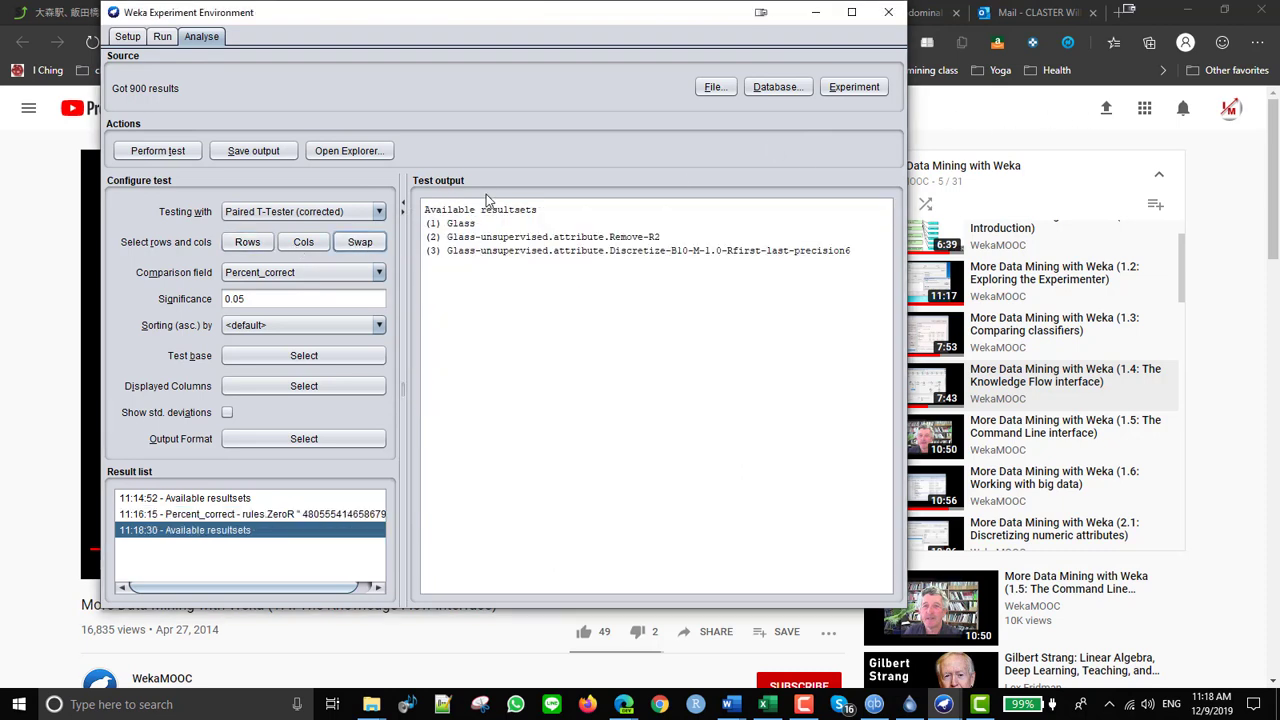
Perform the corrected paired t-test on Percent_correct across the glass datasets, then repeat it with standard deviations shown
{"action": "left_click", "coordinate": [168, 153]}
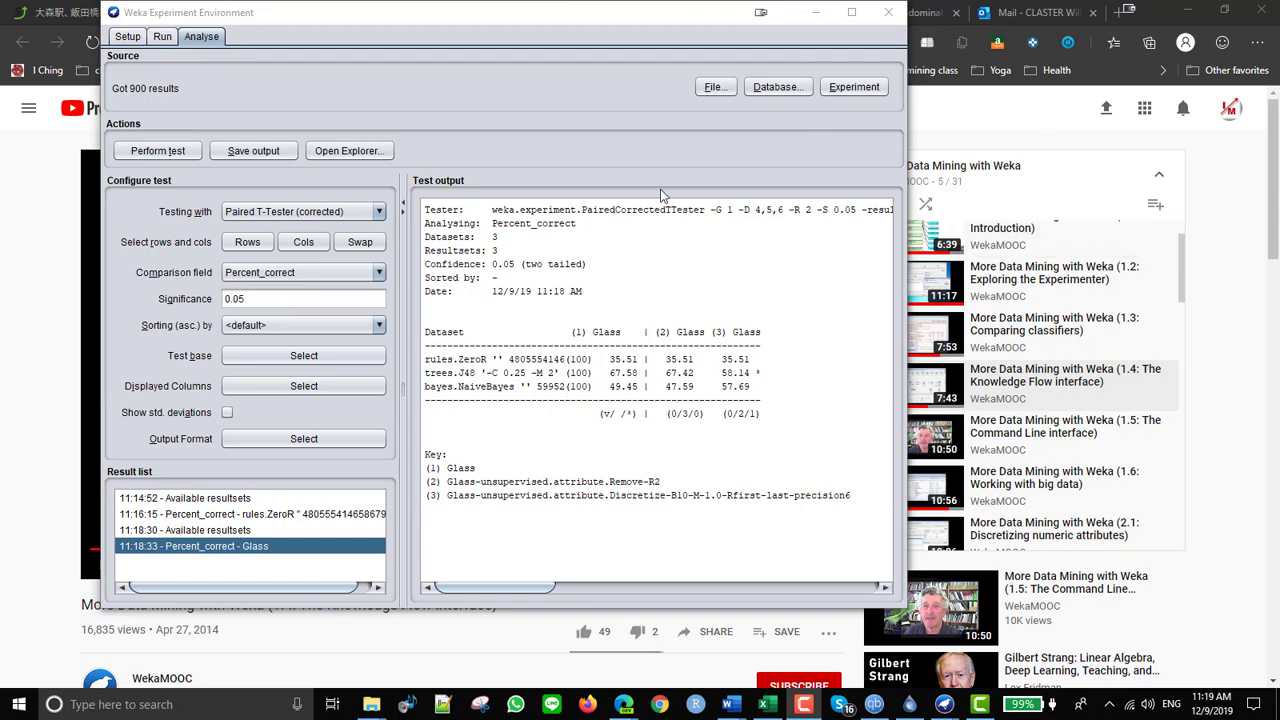
{"action": "left_click", "coordinate": [227, 412]}
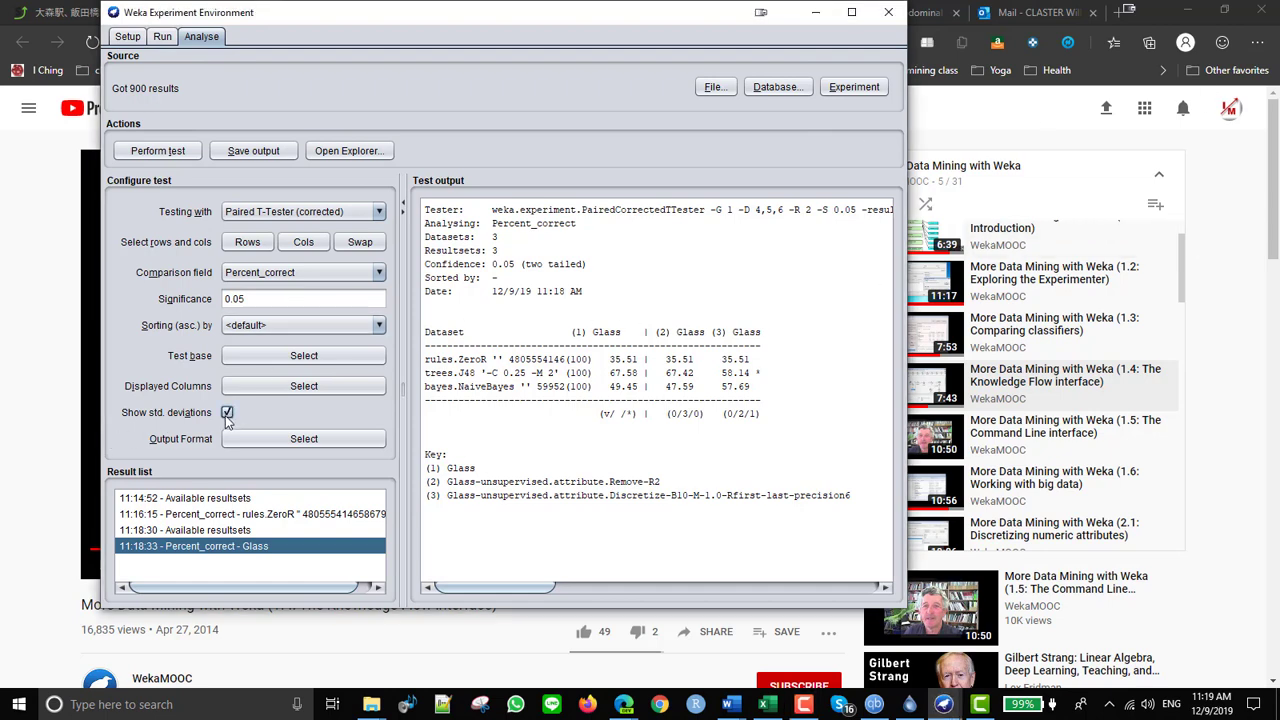
{"action": "left_click", "coordinate": [164, 155]}
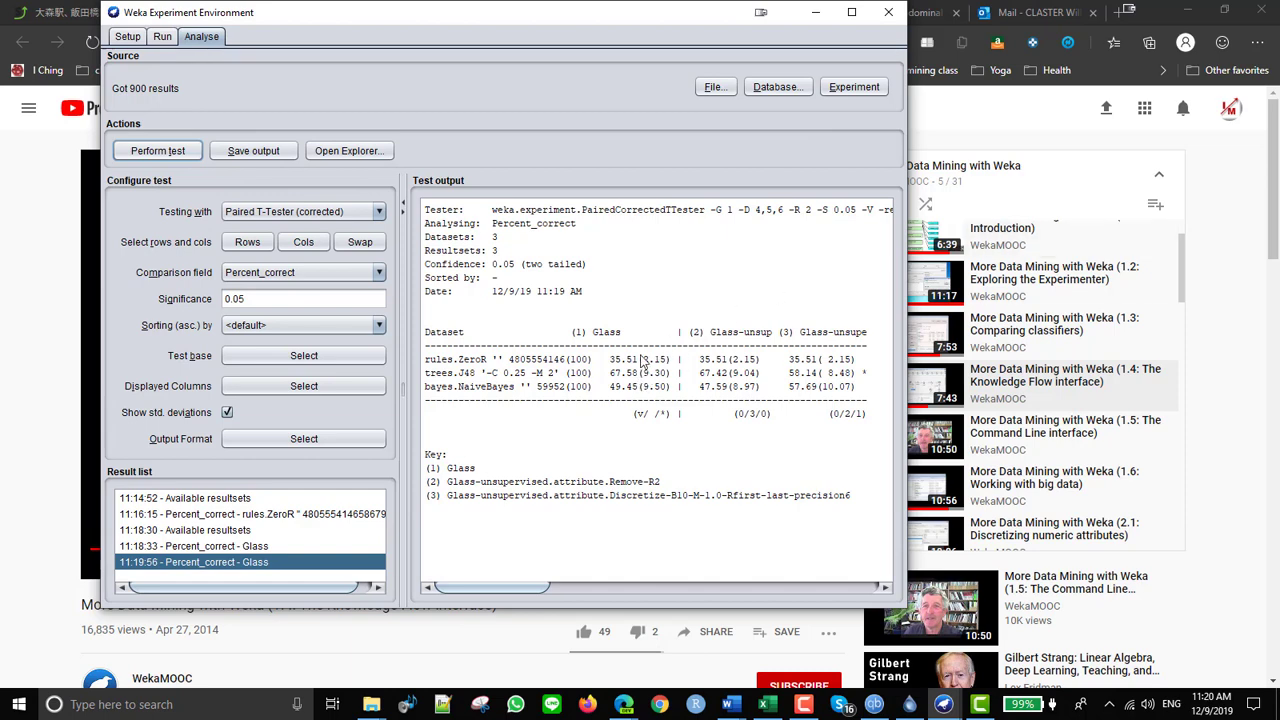
Review the experiment's cross-validation settings, datasets and algorithms against the t-test output, finishing on the output
{"action": "left_click", "coordinate": [127, 36]}
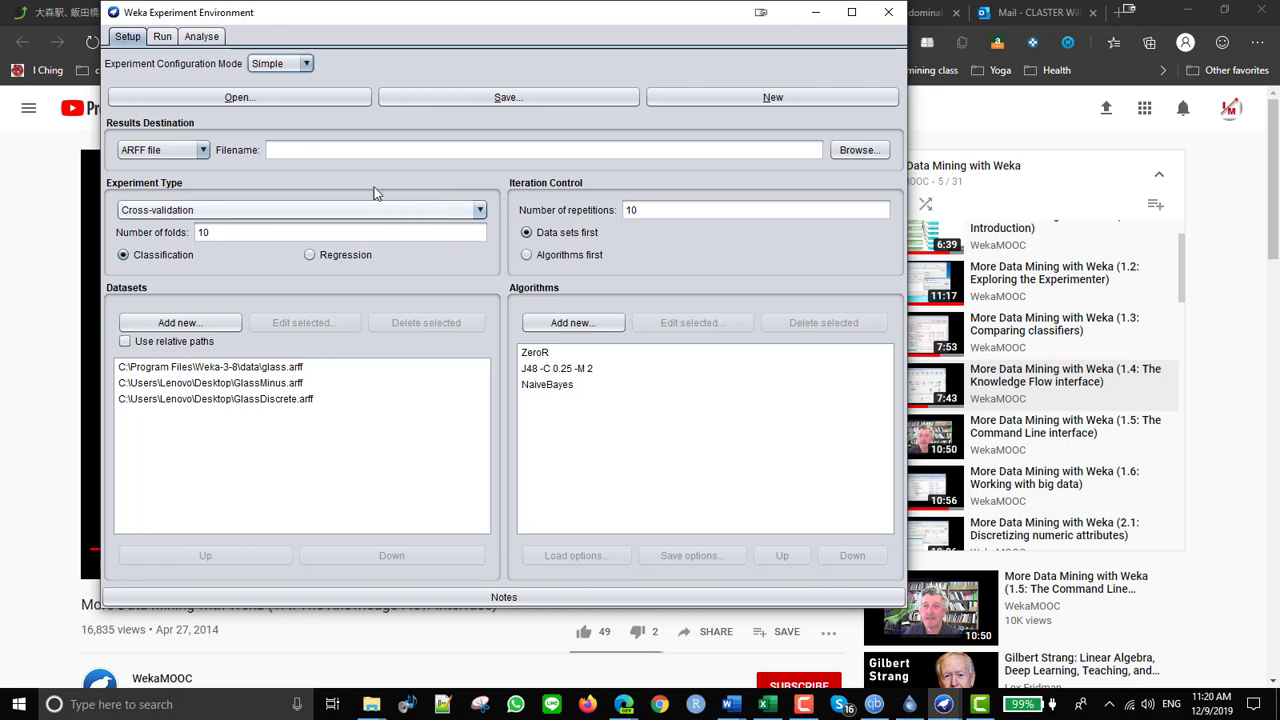
{"action": "left_click", "coordinate": [201, 36]}
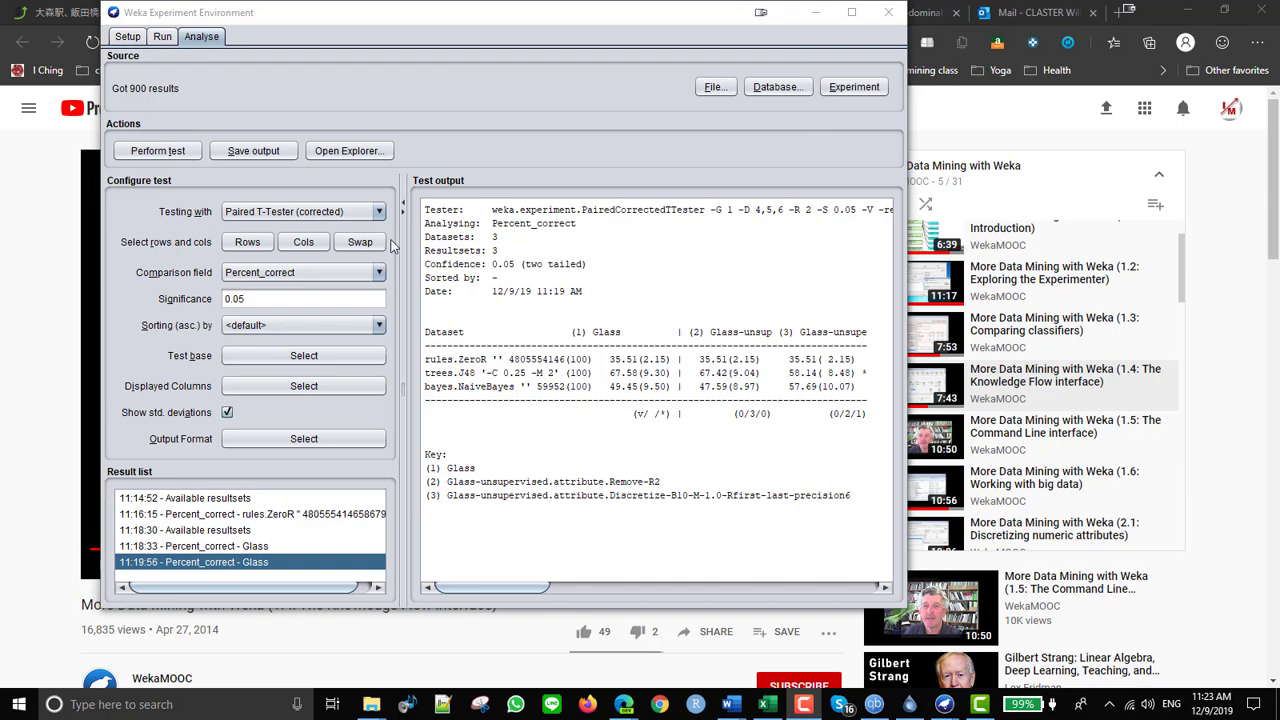
{"action": "left_click", "coordinate": [127, 36]}
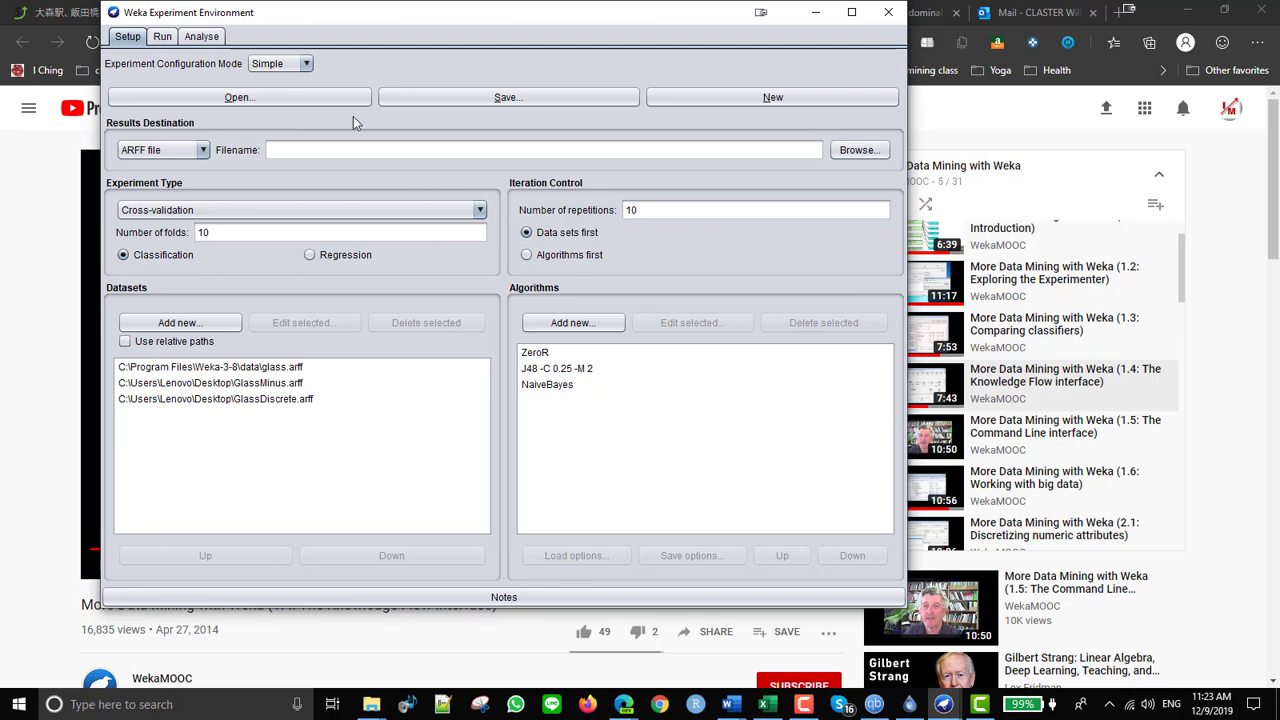
{"action": "left_click", "coordinate": [203, 37]}
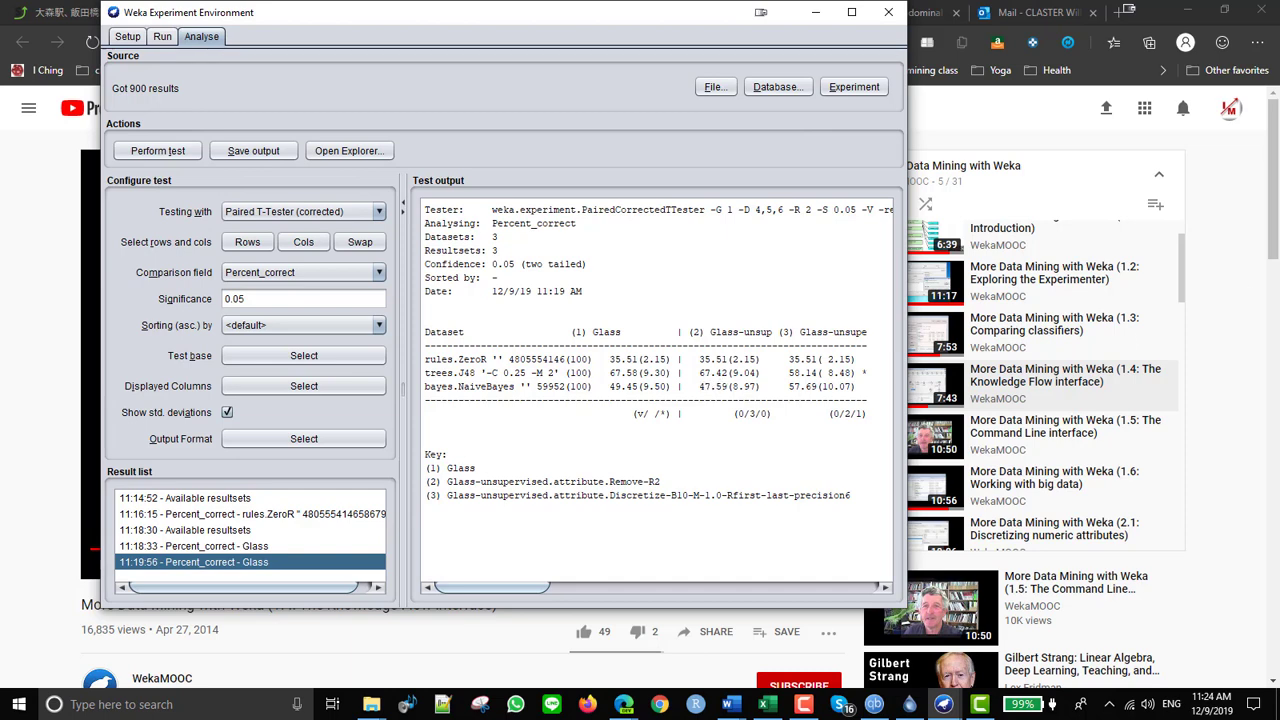
{"action": "key", "text": "F10"}
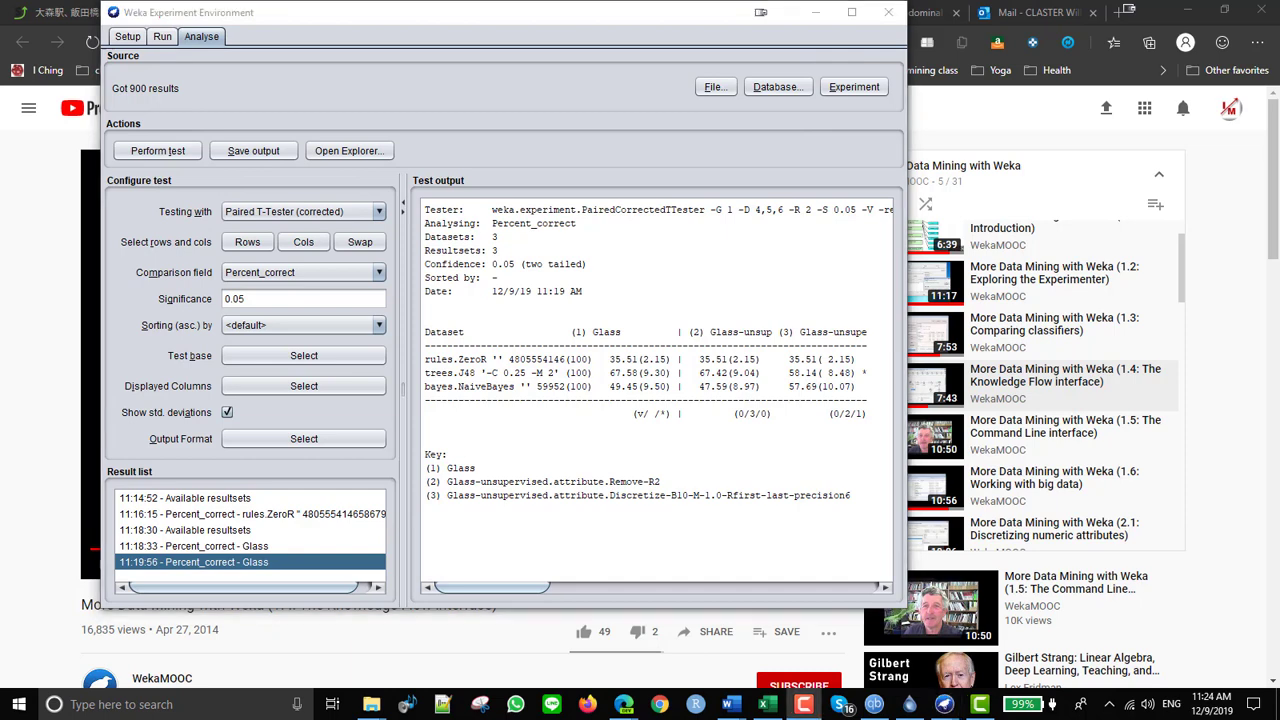